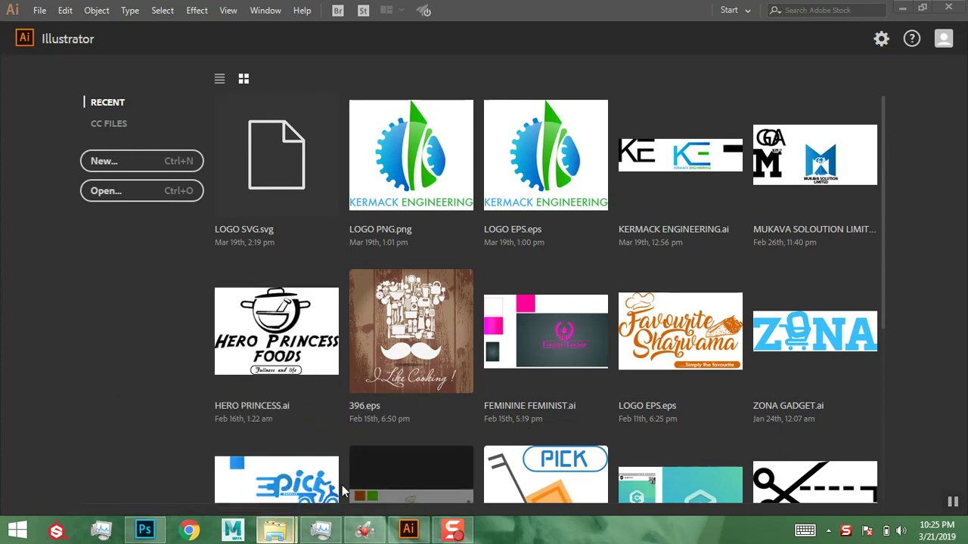
Preview the new-framerjs-logo reference image from the LOGO CONCEPT folder, then close it.
mouse_move(286, 527)
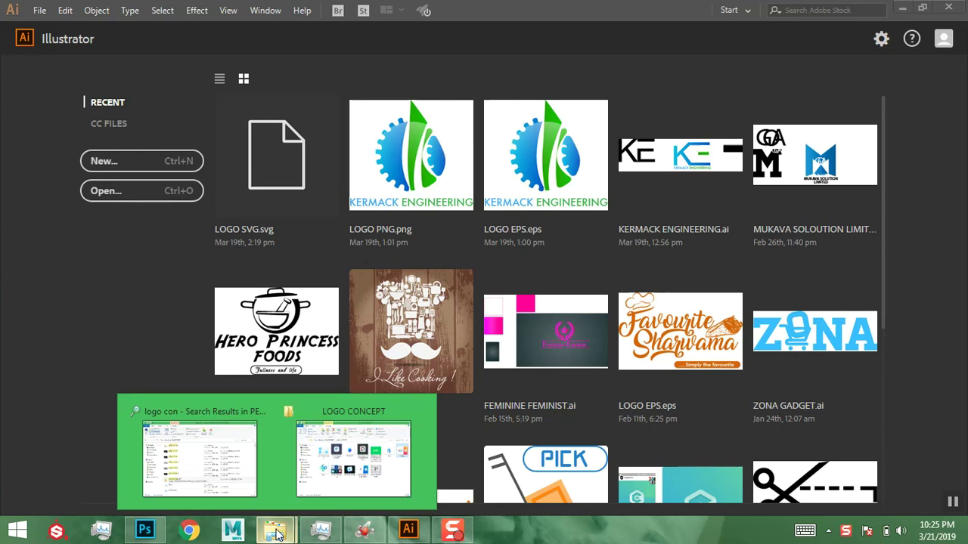
click(378, 463)
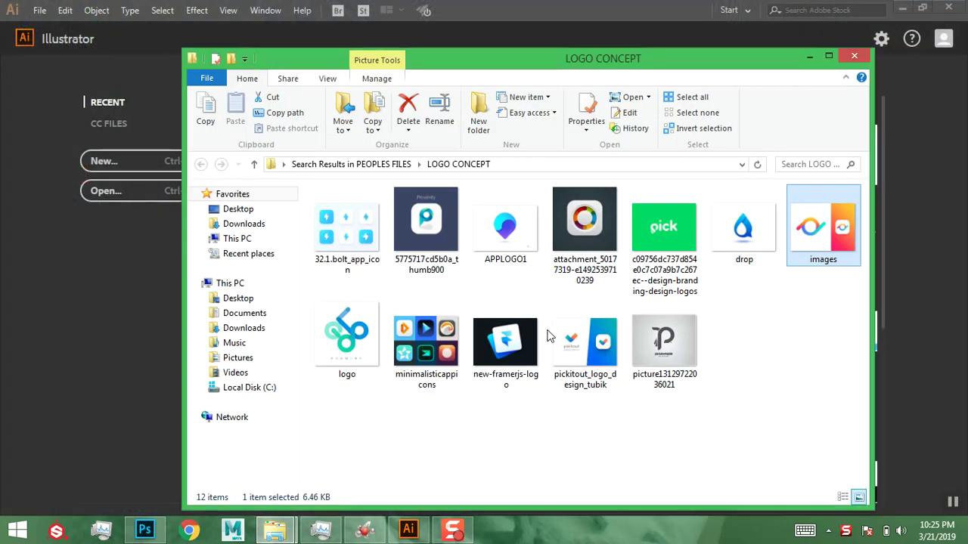
click(517, 358)
double_click(517, 357)
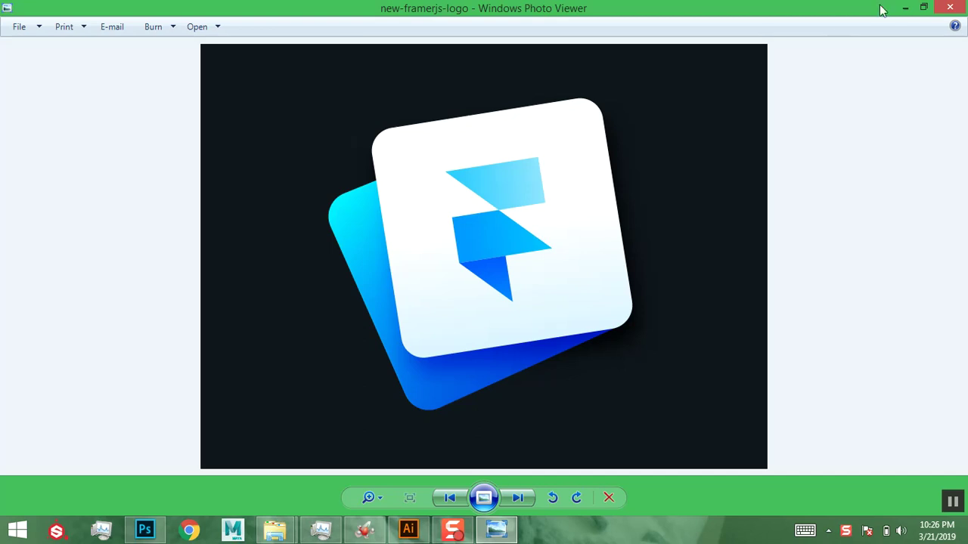
click(950, 7)
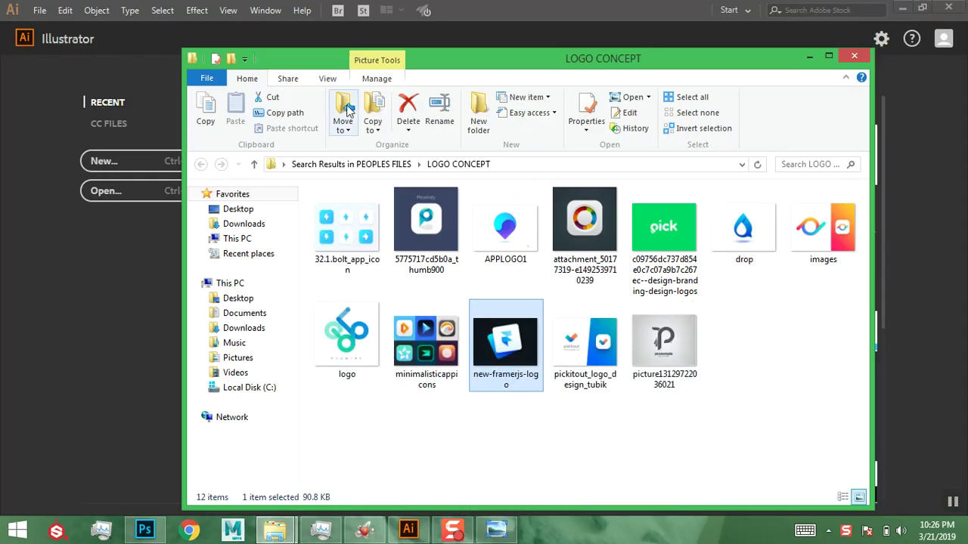
click(173, 252)
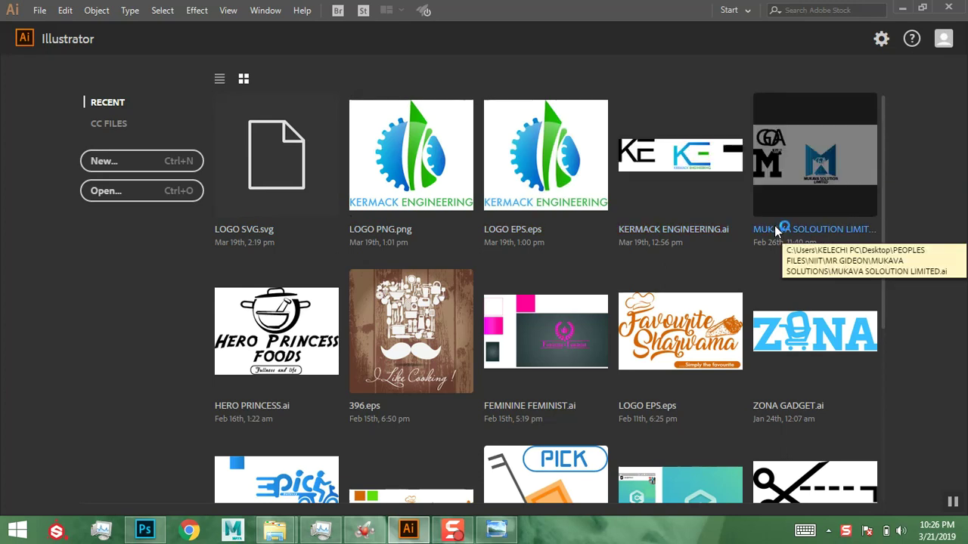
Create a new 2000 × 2000 px document and bring the LOGO CONCEPT folder back up.
key(ctrl+n)
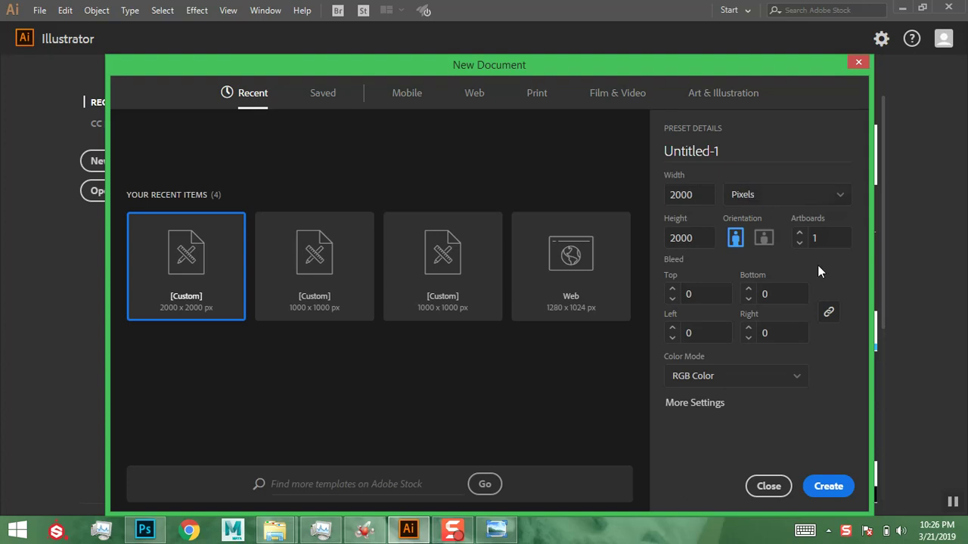
click(829, 486)
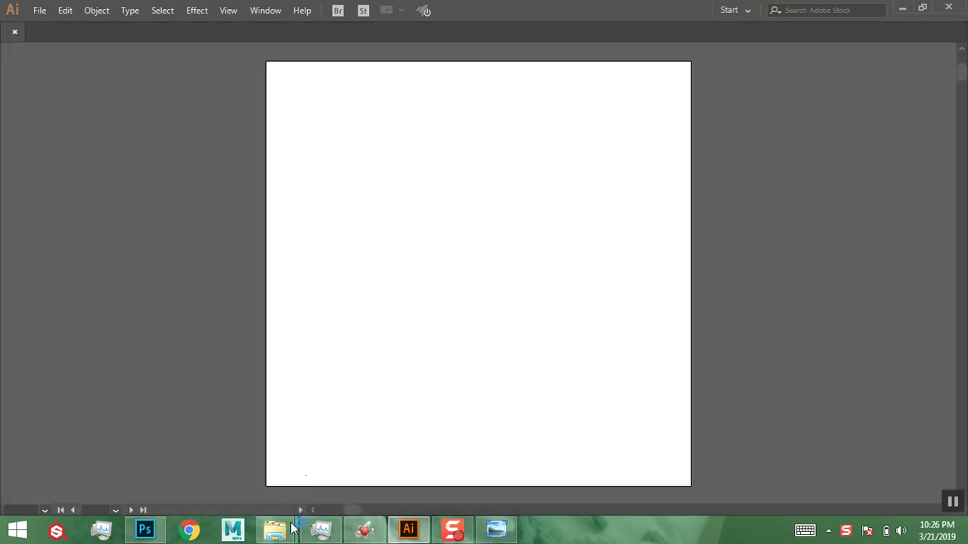
mouse_move(278, 534)
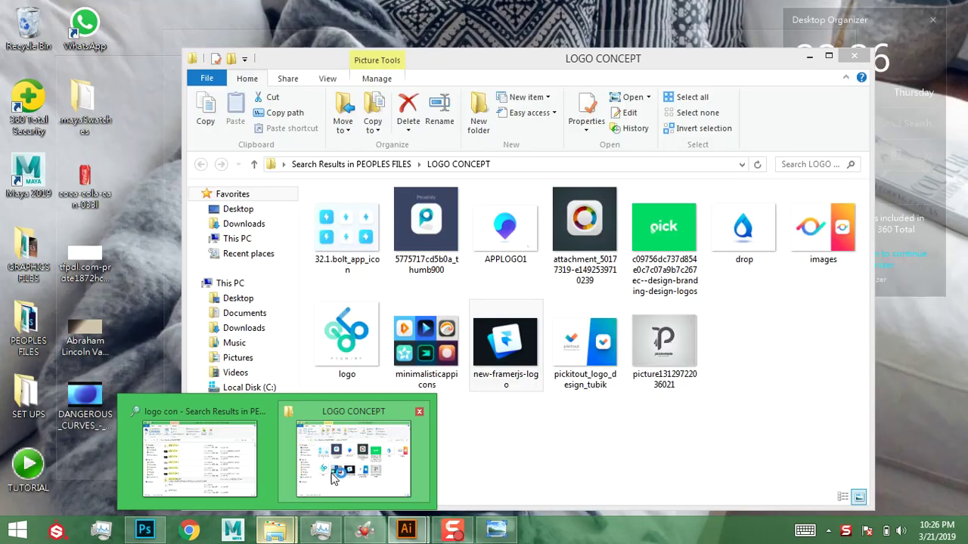
click(354, 453)
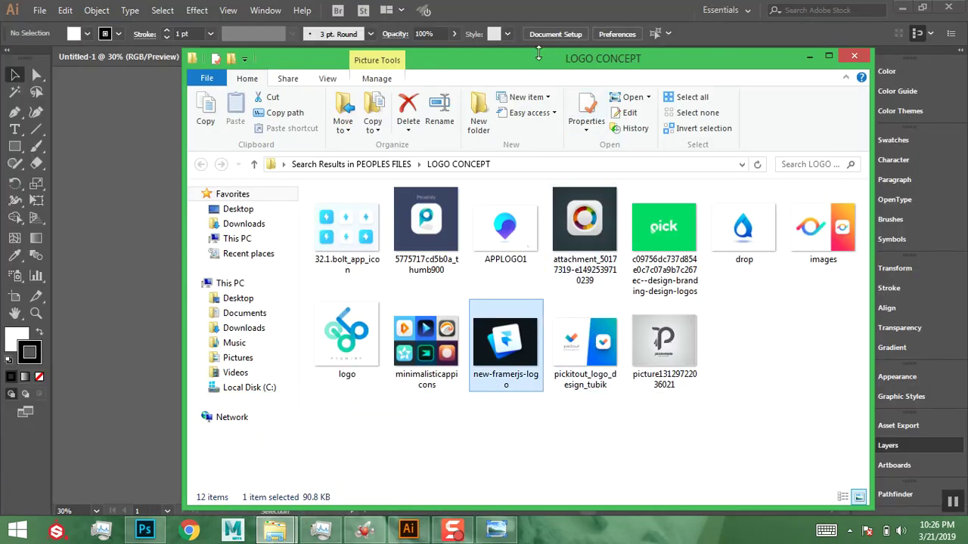
Place new-framerjs-logo beside the artboard, enlarge it by its corner and nudge it right.
drag(530, 68, 553, 62)
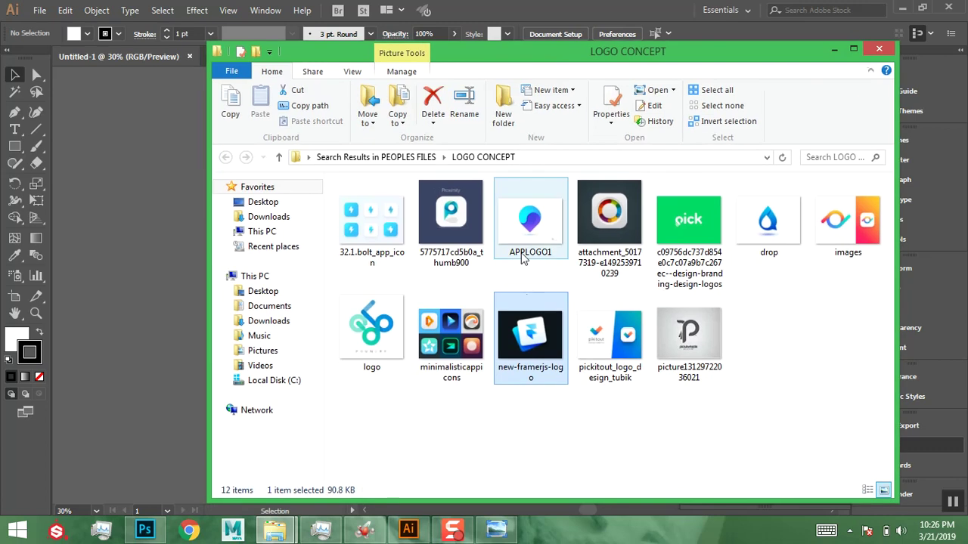
drag(530, 319, 128, 281)
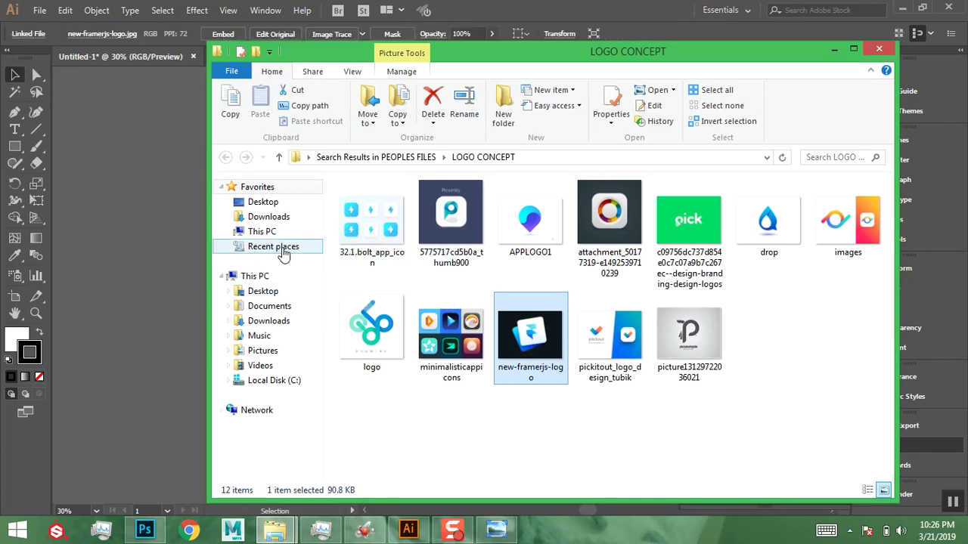
click(835, 50)
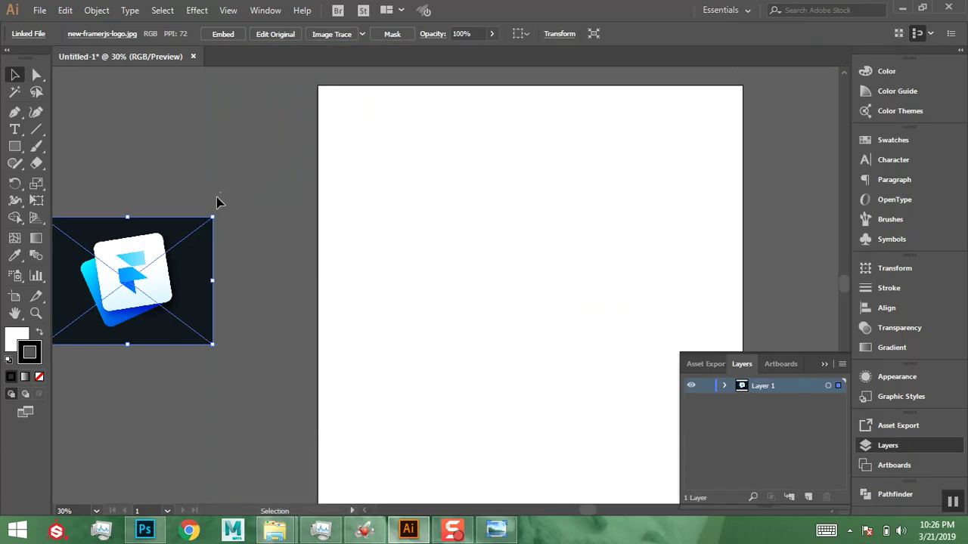
drag(213, 218, 283, 159)
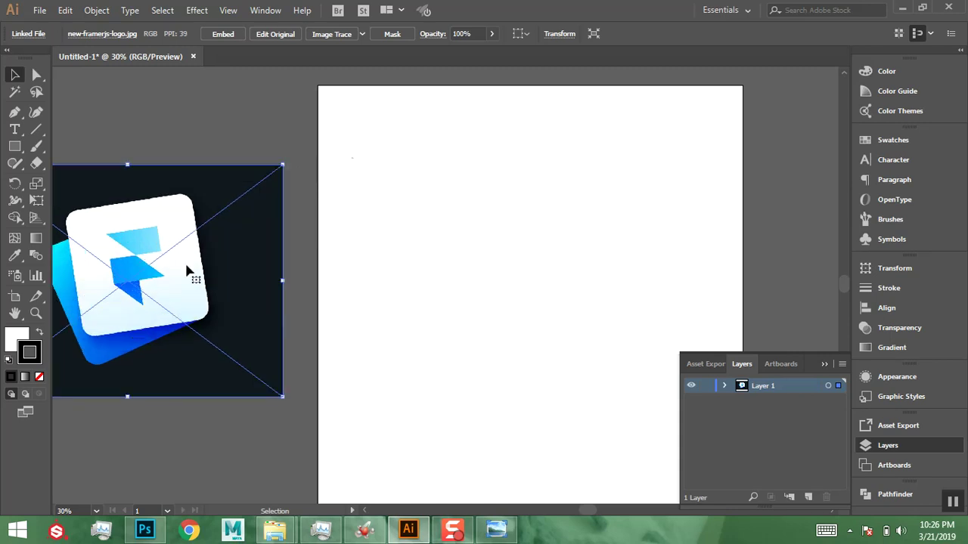
drag(193, 269, 214, 269)
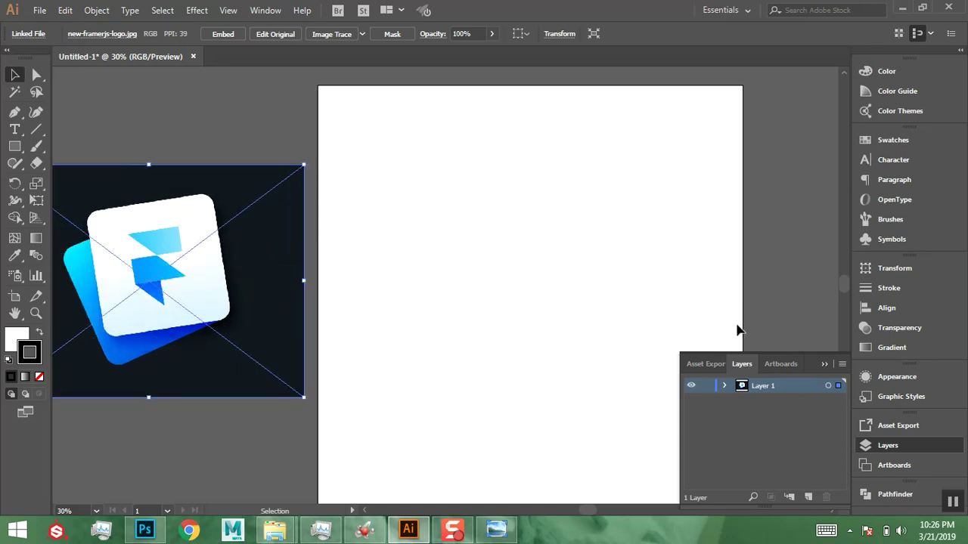
click(825, 365)
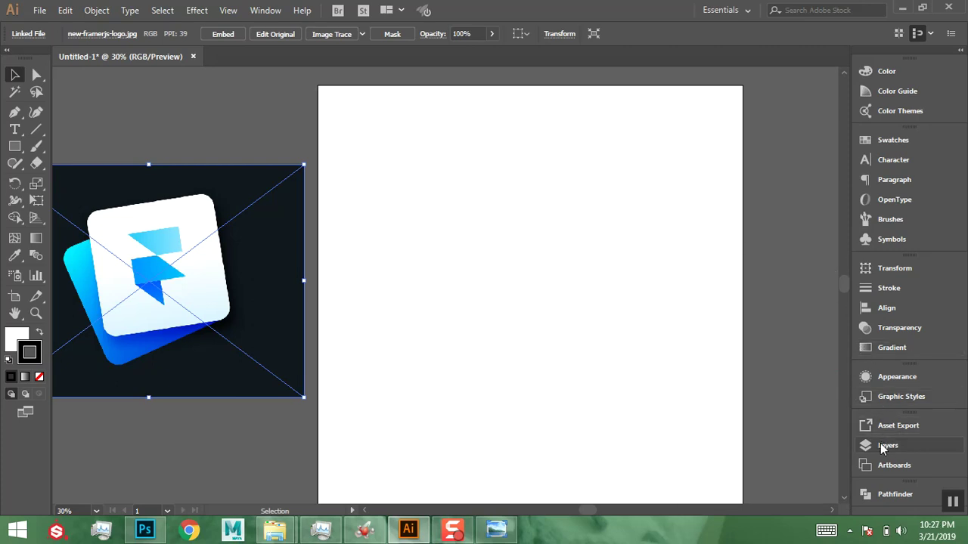
Dock the Pathfinder and Layers panels in the top group beside Color and Color Guide.
drag(881, 493, 881, 91)
click(881, 91)
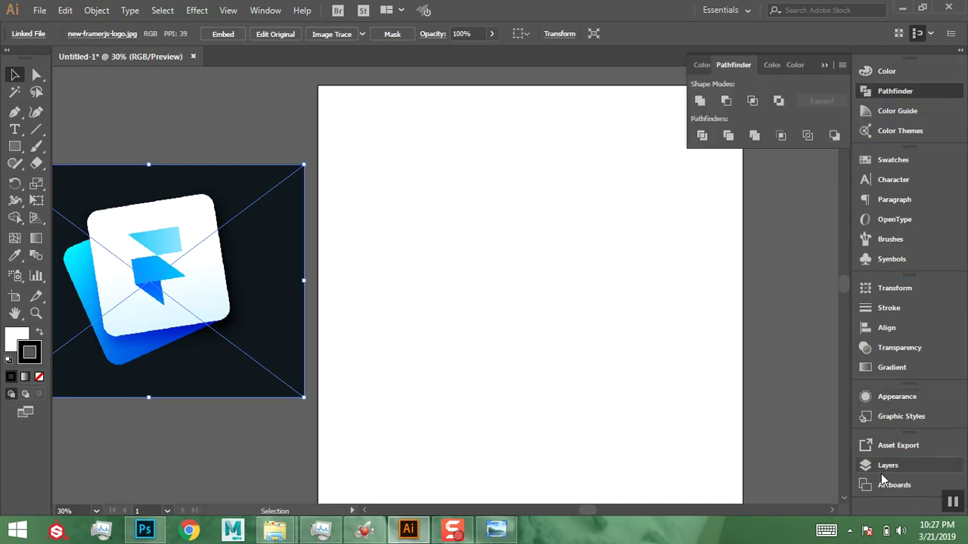
drag(886, 468, 892, 111)
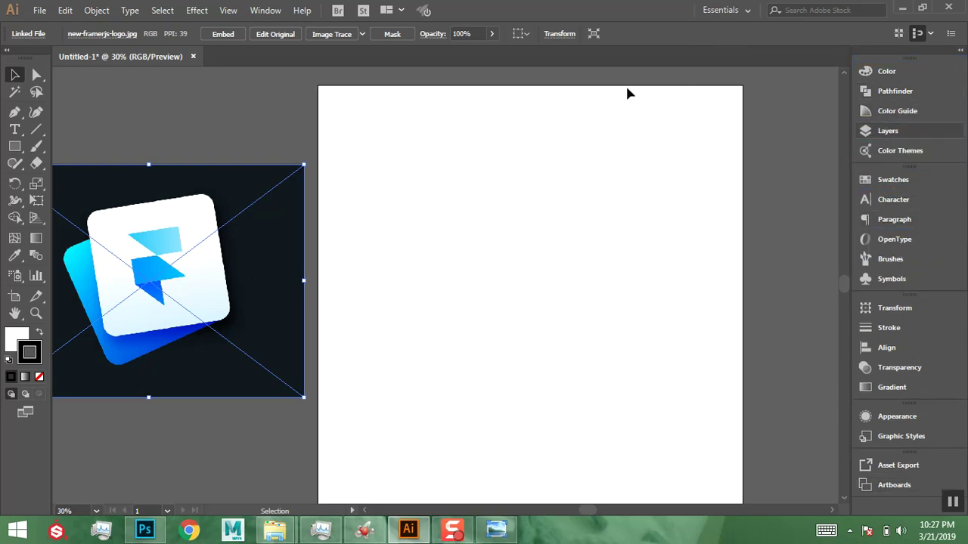
click(265, 11)
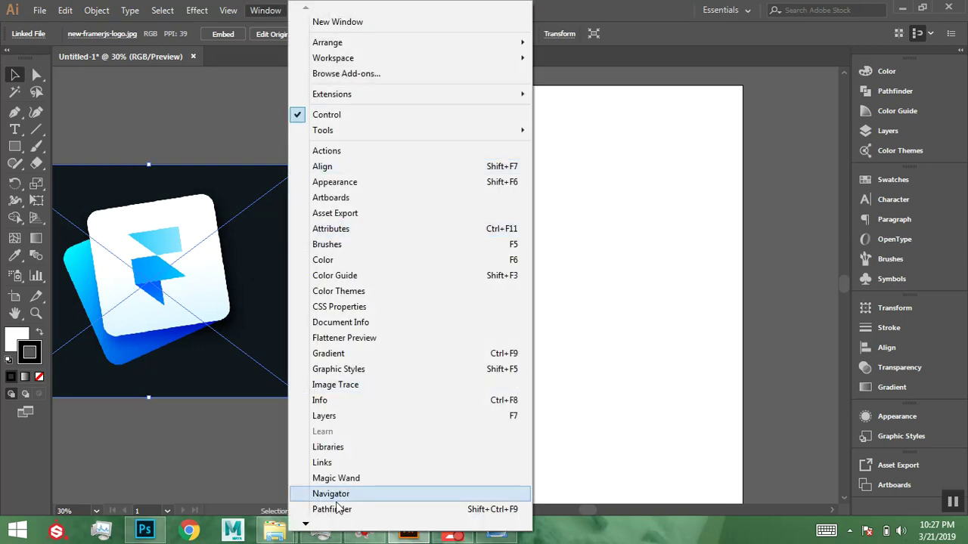
mouse_move(306, 524)
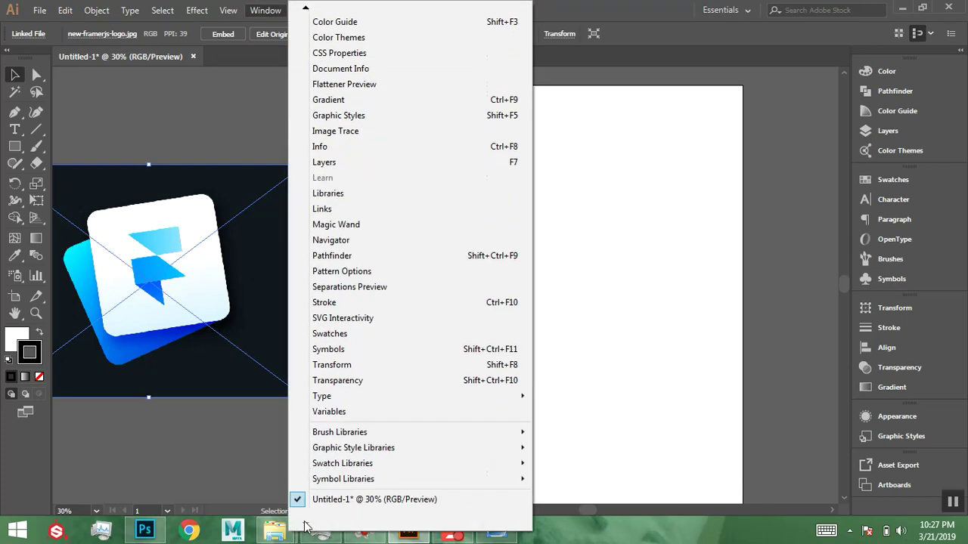
click(682, 32)
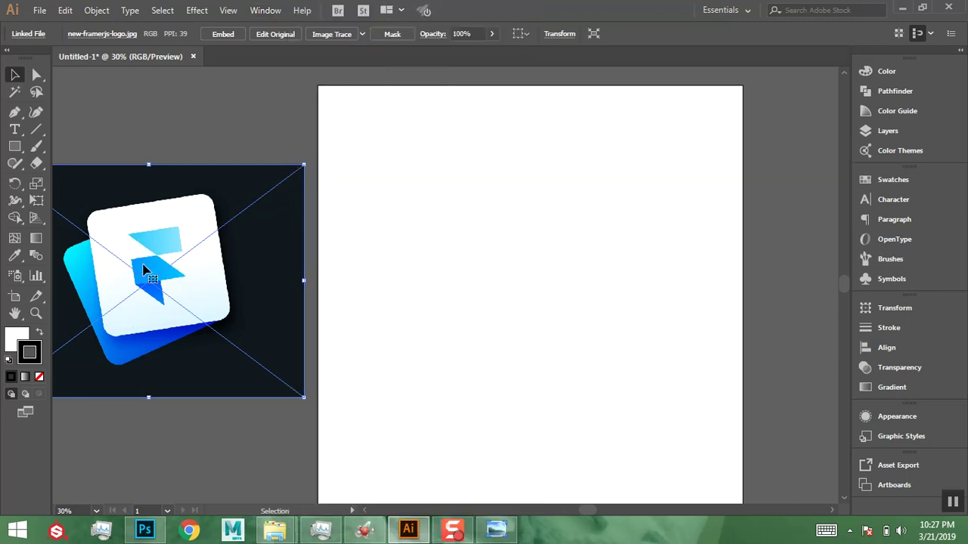
Draw a 1000 × 1000 px square via the Rectangle dialog, undoing an initial 100 px one.
click(14, 146)
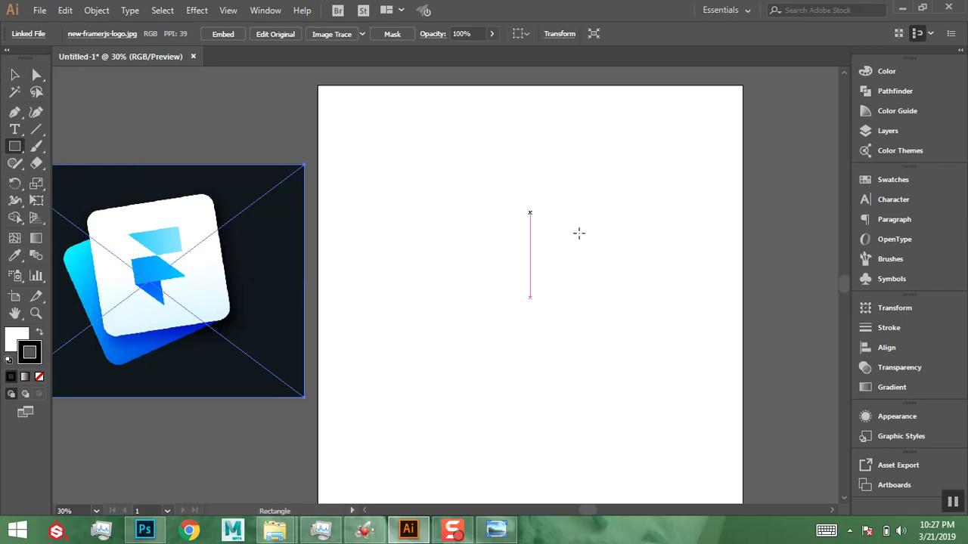
click(579, 233)
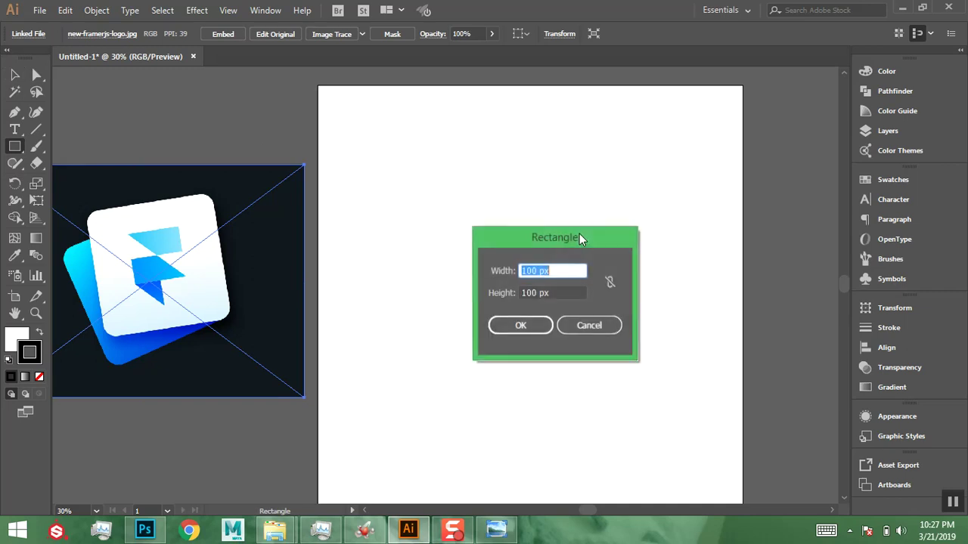
click(533, 325)
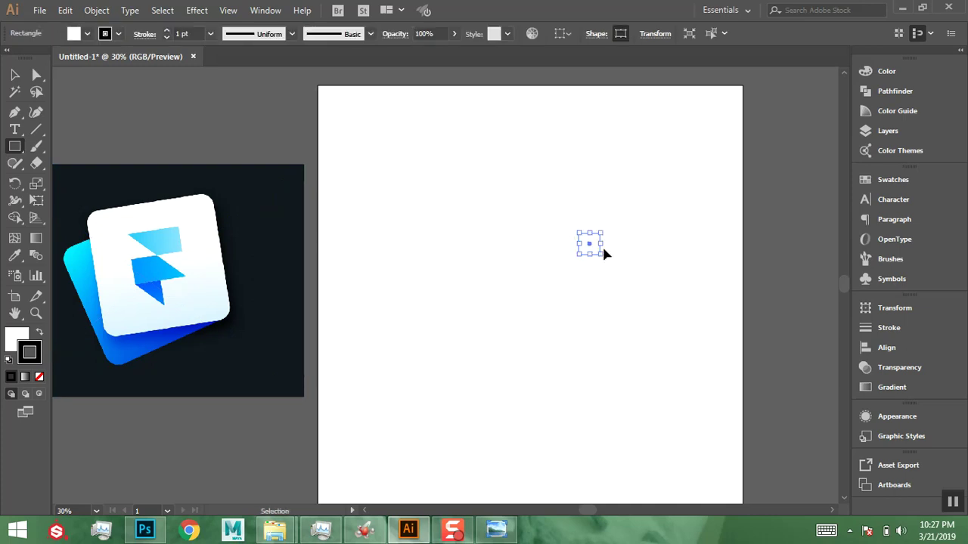
key(ctrl+z)
click(545, 252)
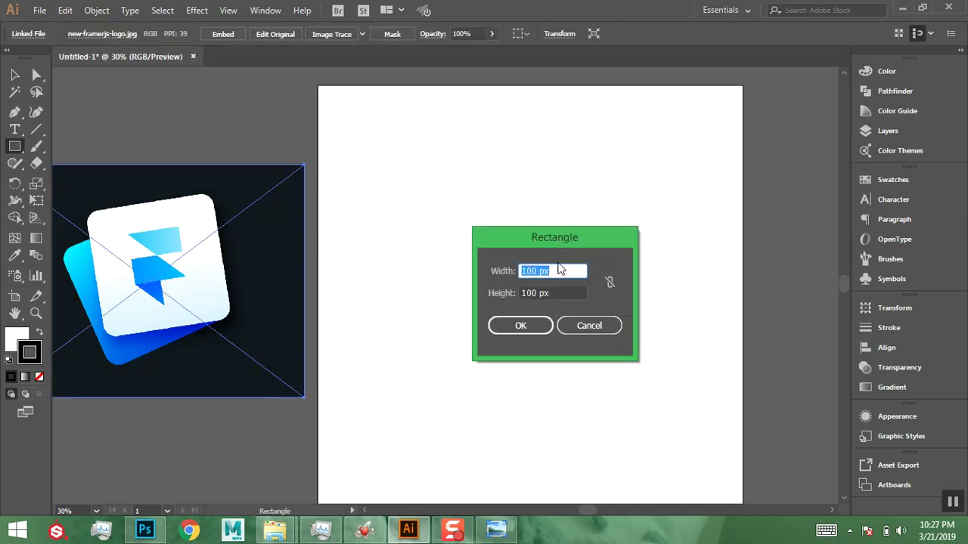
text(1)
key(Tab)
text(1)
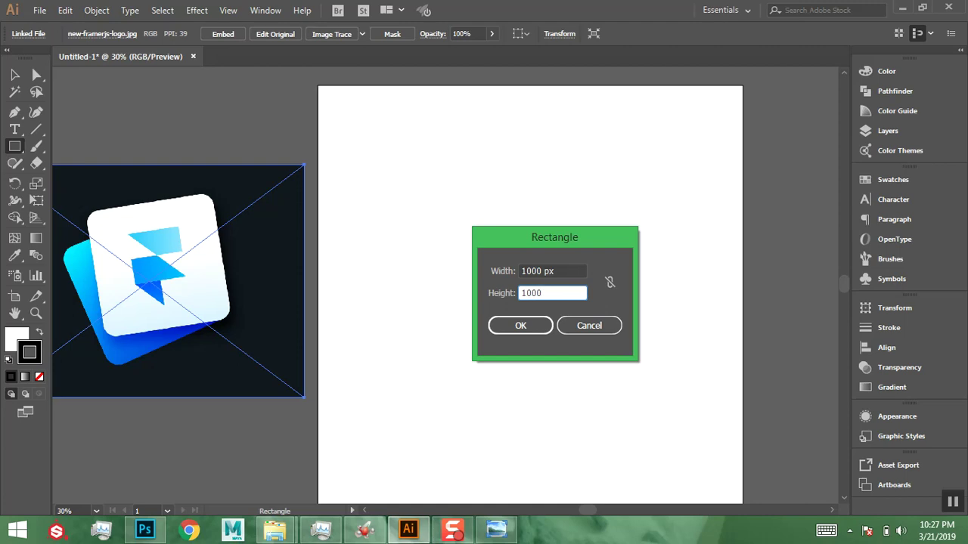
text(000)
key(Return)
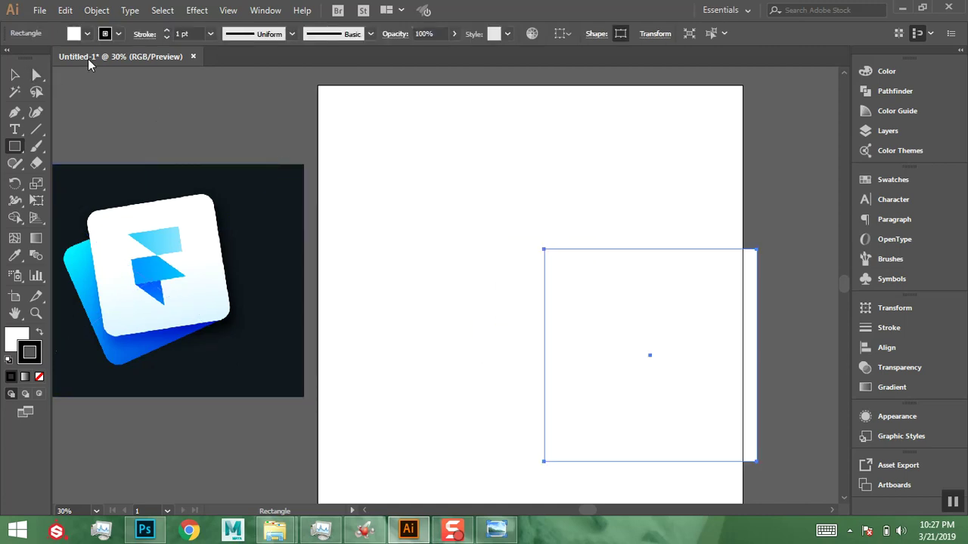
Remove the square's stroke and fill it with blue 0000FF.
click(39, 378)
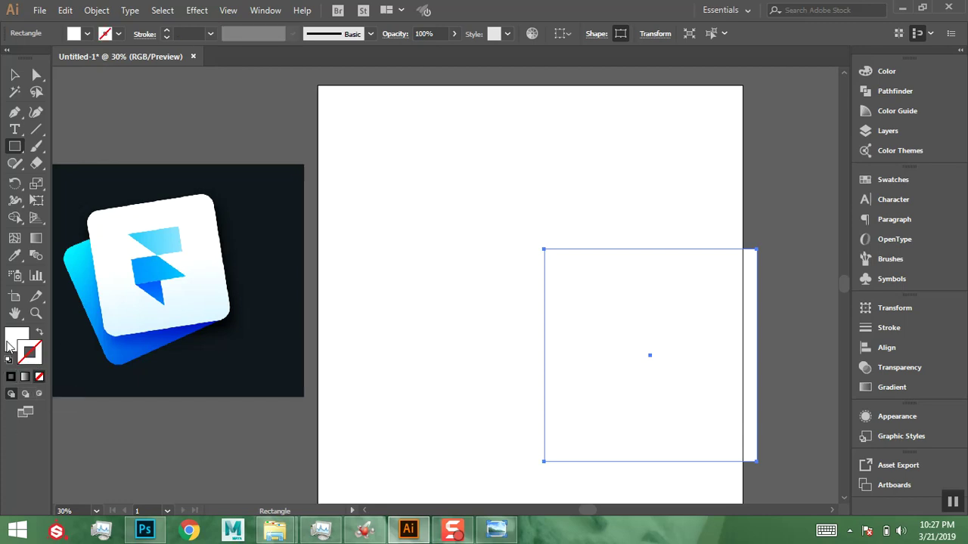
click(11, 338)
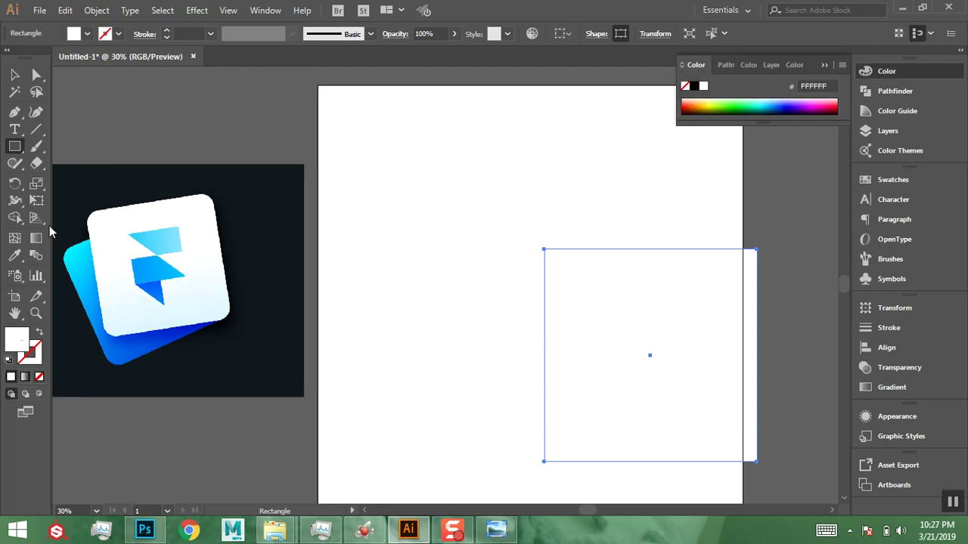
click(88, 34)
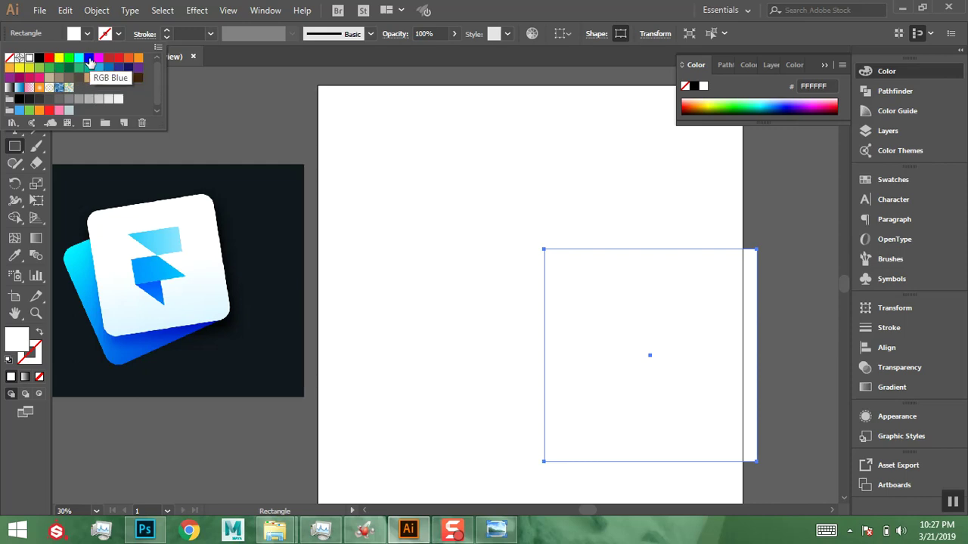
click(89, 58)
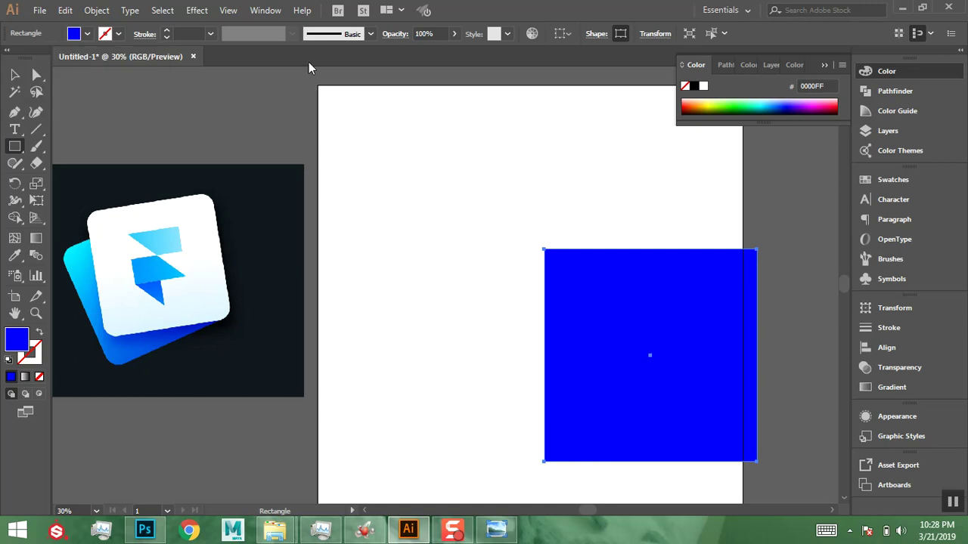
Move the blue square near the artboard's top and scale it to 328 × 328 px.
click(15, 75)
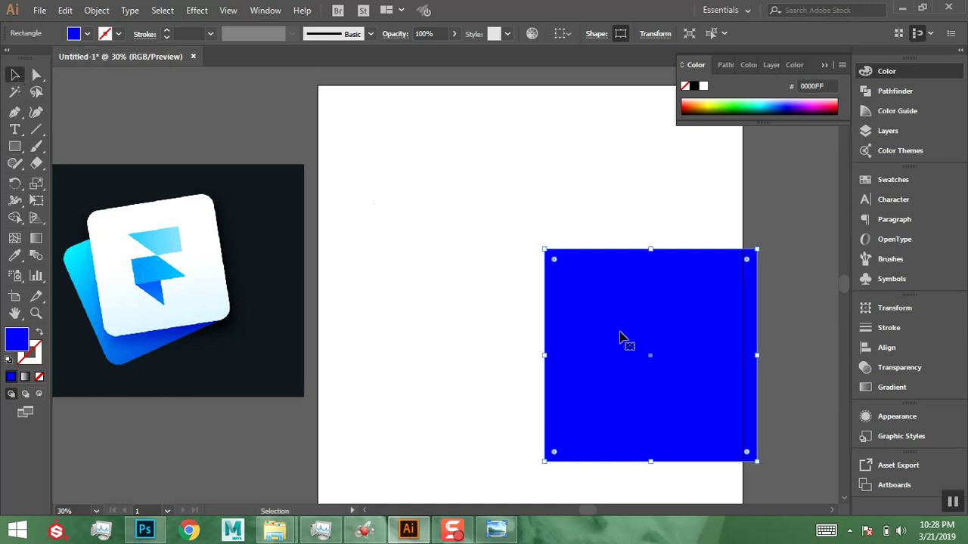
drag(618, 333, 518, 217)
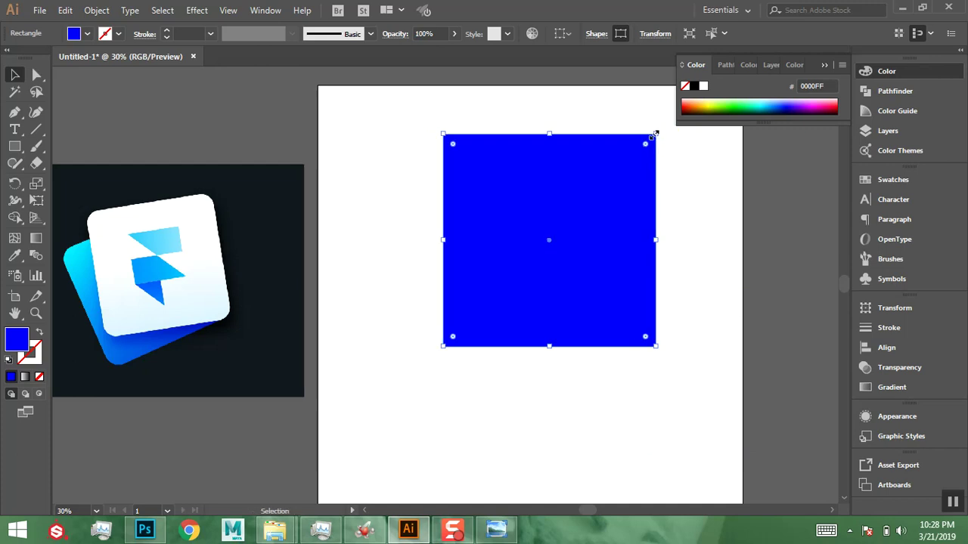
drag(654, 134, 602, 189)
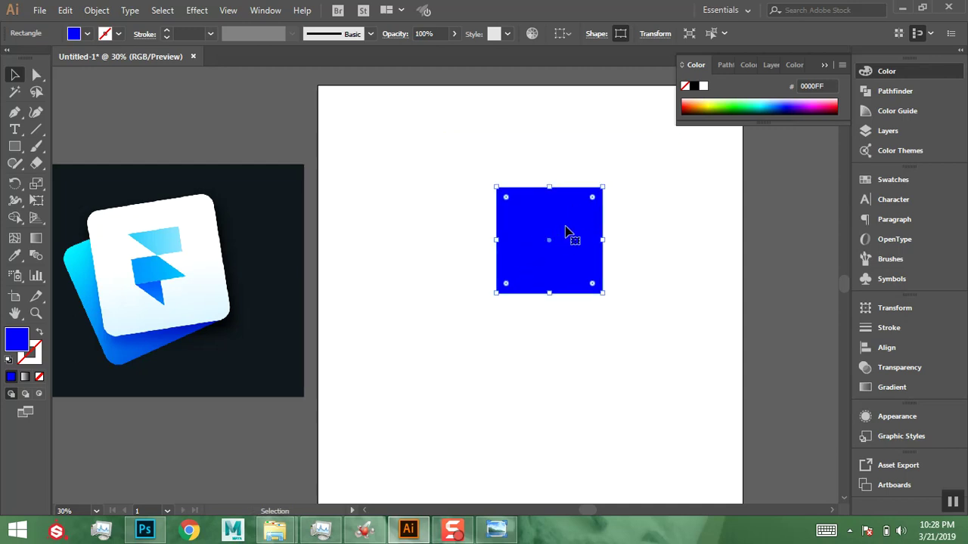
drag(605, 187, 596, 205)
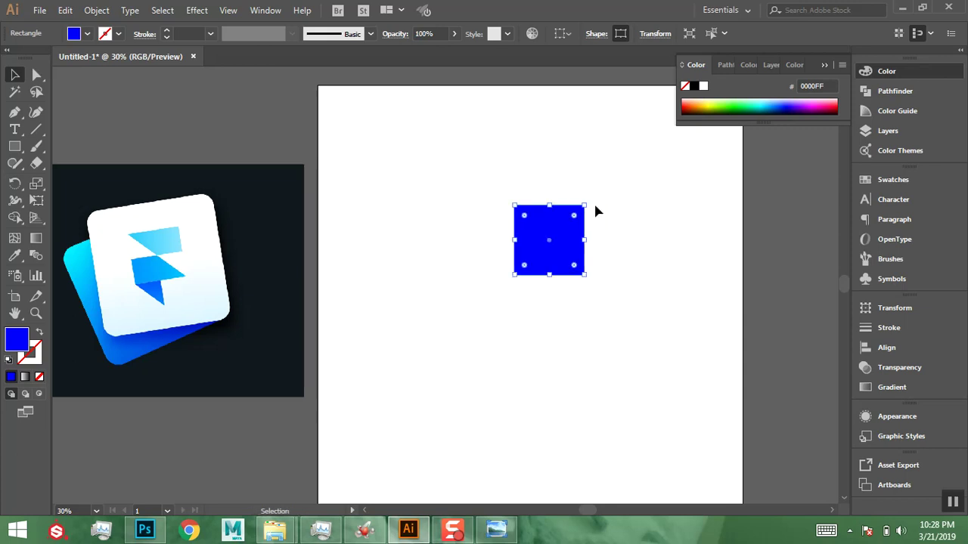
drag(560, 247, 597, 189)
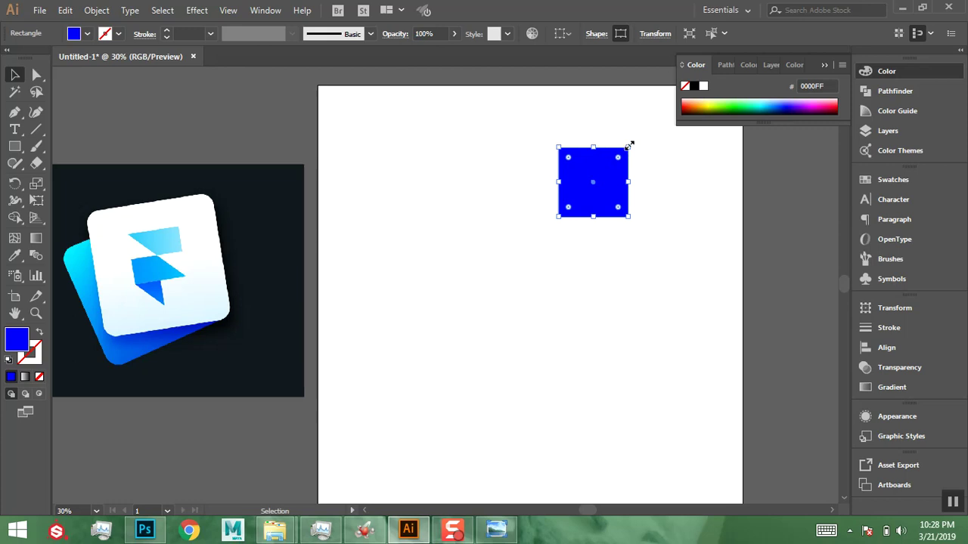
drag(629, 145, 622, 152)
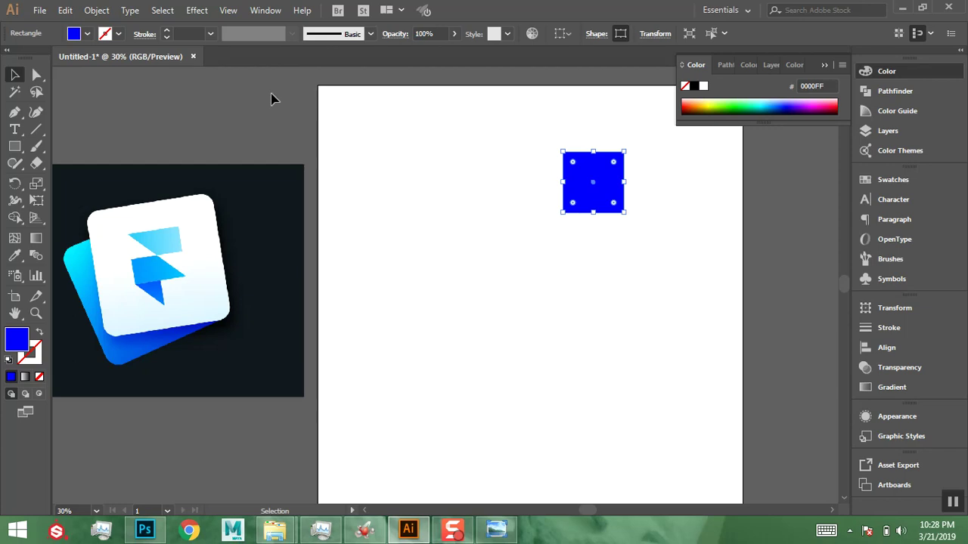
Show rulers and place a horizontal guide along the blue square's top edge.
key(ctrl+r)
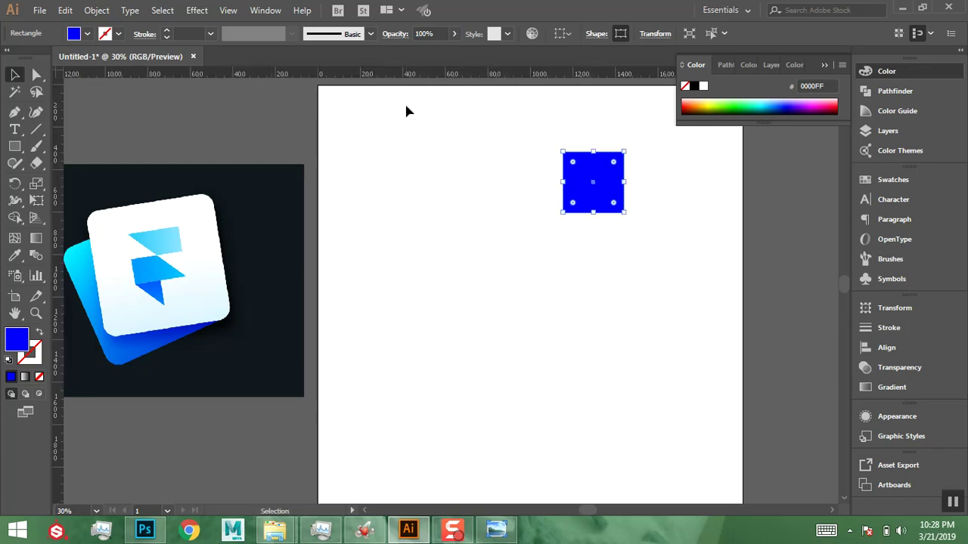
drag(390, 76, 391, 152)
click(585, 166)
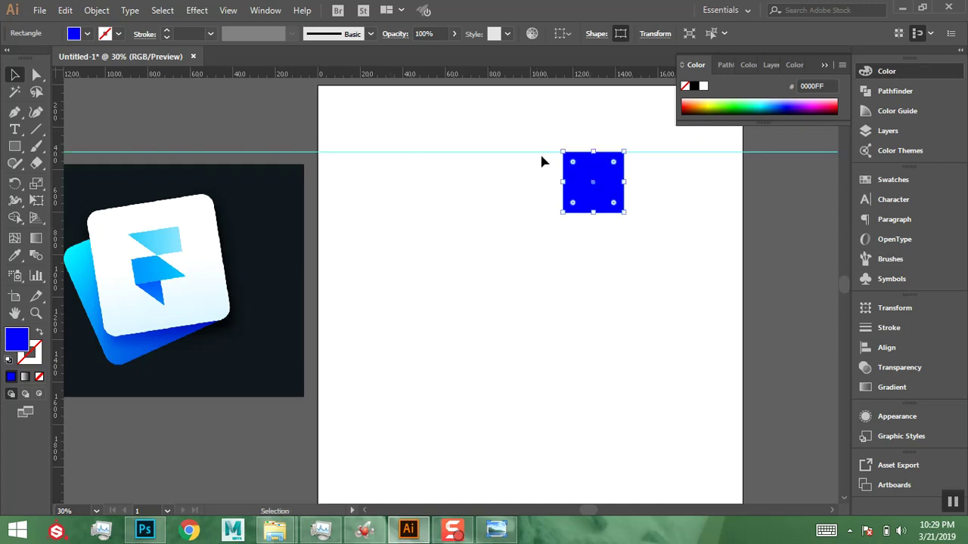
Drag the square's top-left anchor left along the guide to slant its left side.
click(36, 72)
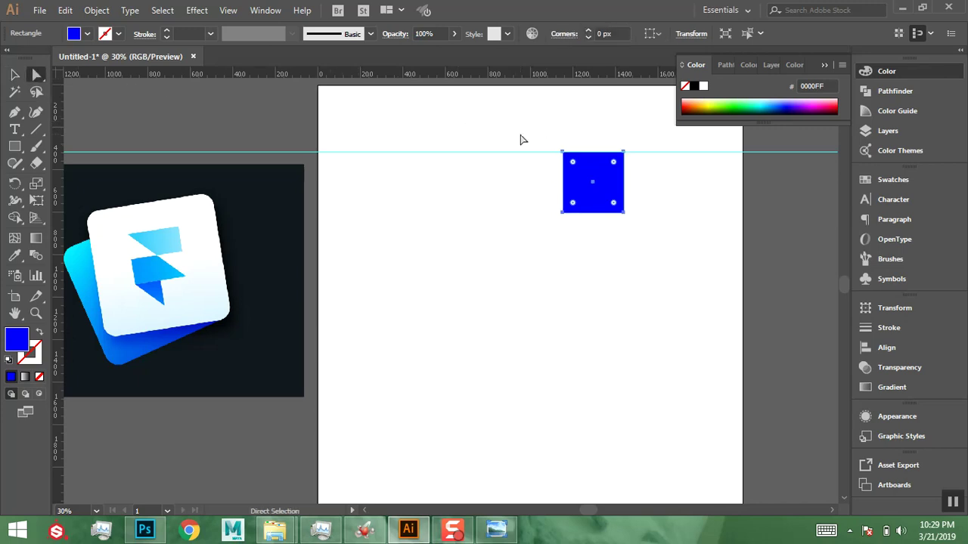
drag(533, 133, 563, 153)
drag(522, 156, 505, 156)
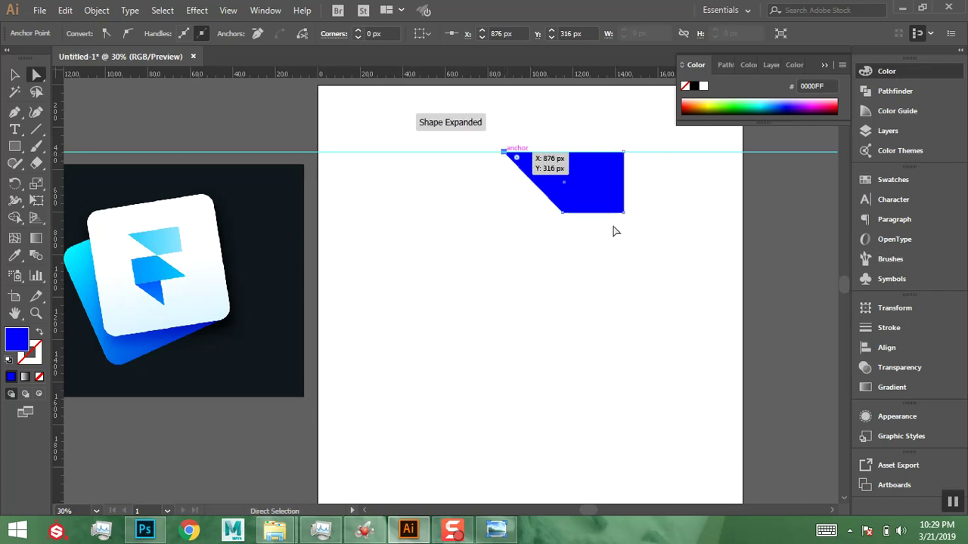
click(660, 271)
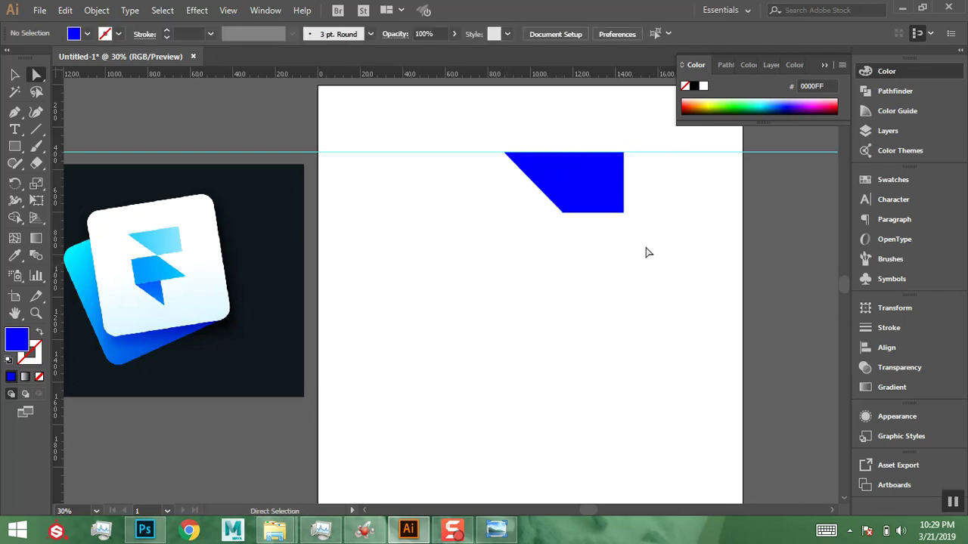
click(593, 190)
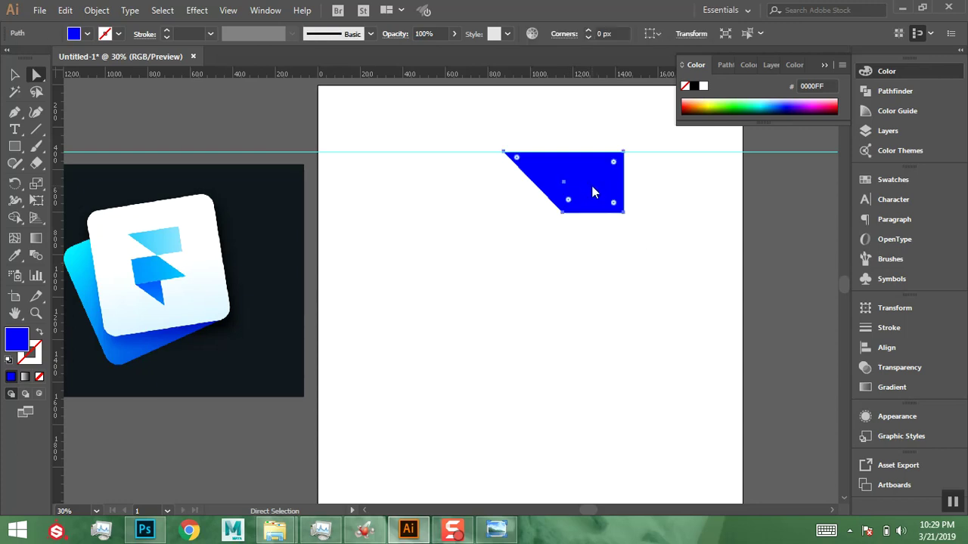
Reflect a copy of the trapezoid across the vertical axis and move it 353 px down.
right_click(592, 192)
mouse_move(666, 386)
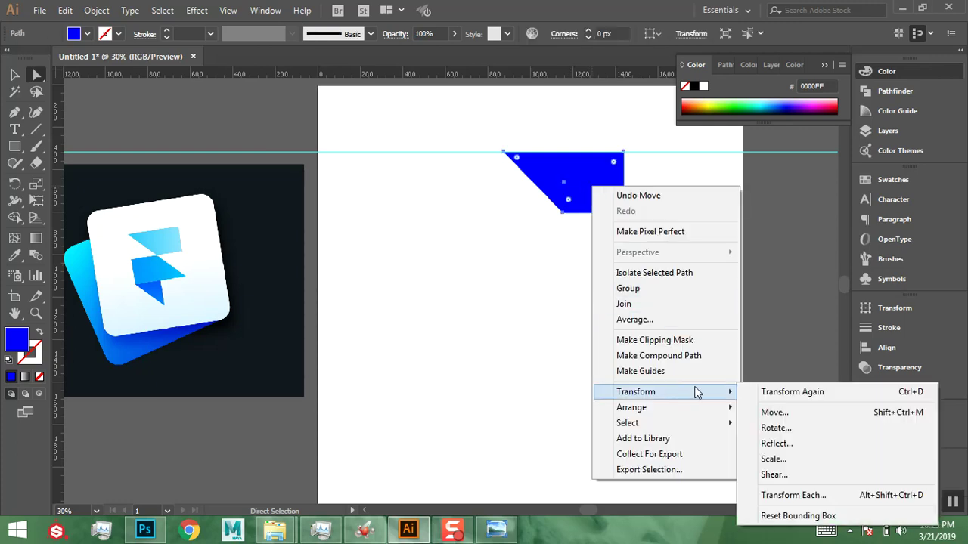
click(790, 445)
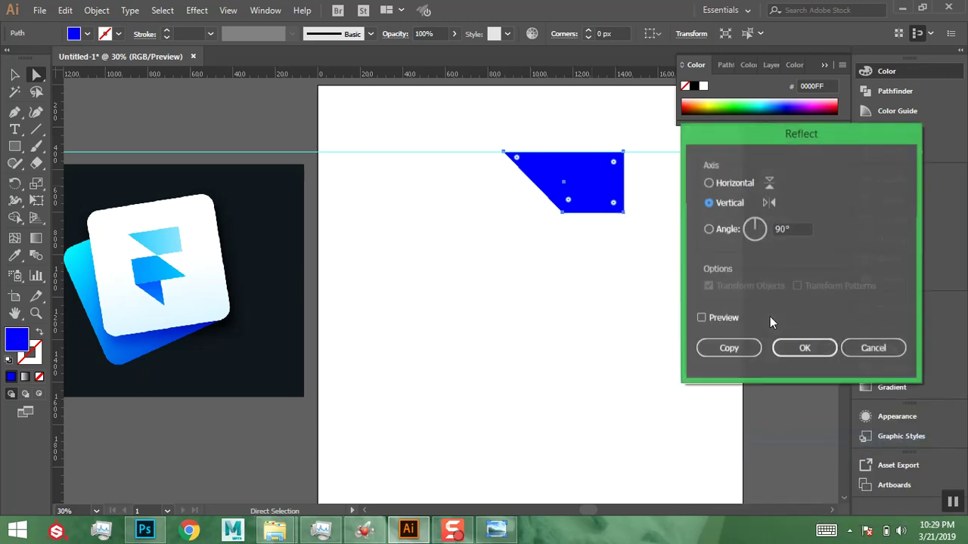
click(702, 319)
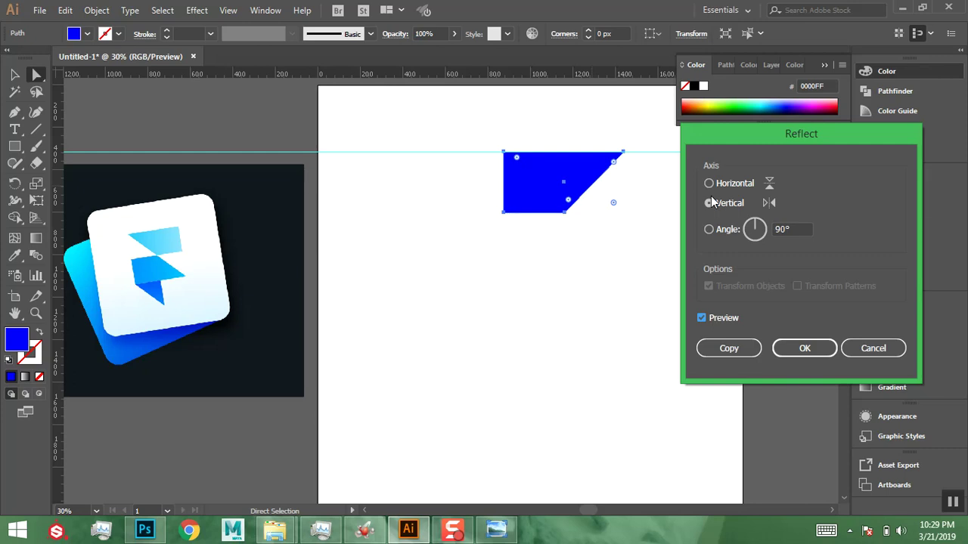
click(731, 348)
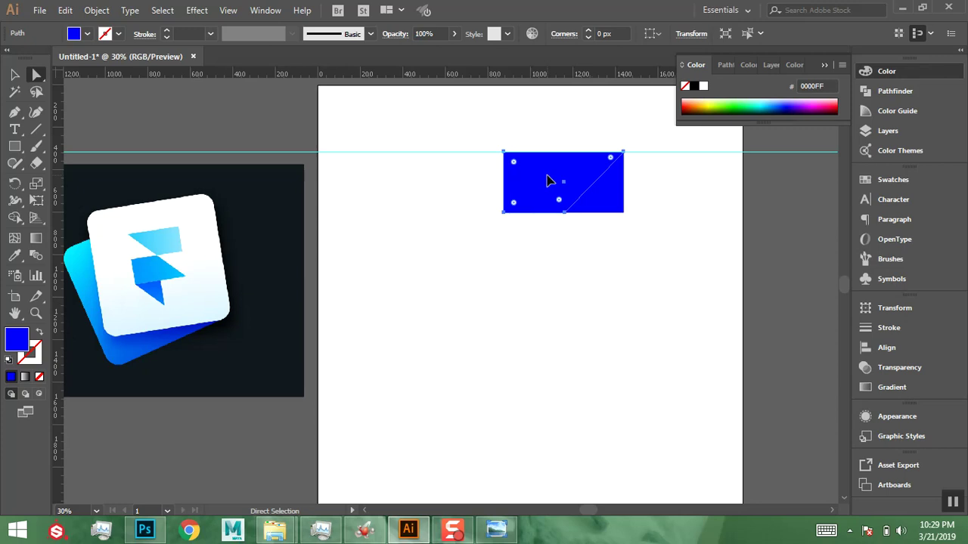
drag(552, 193, 554, 255)
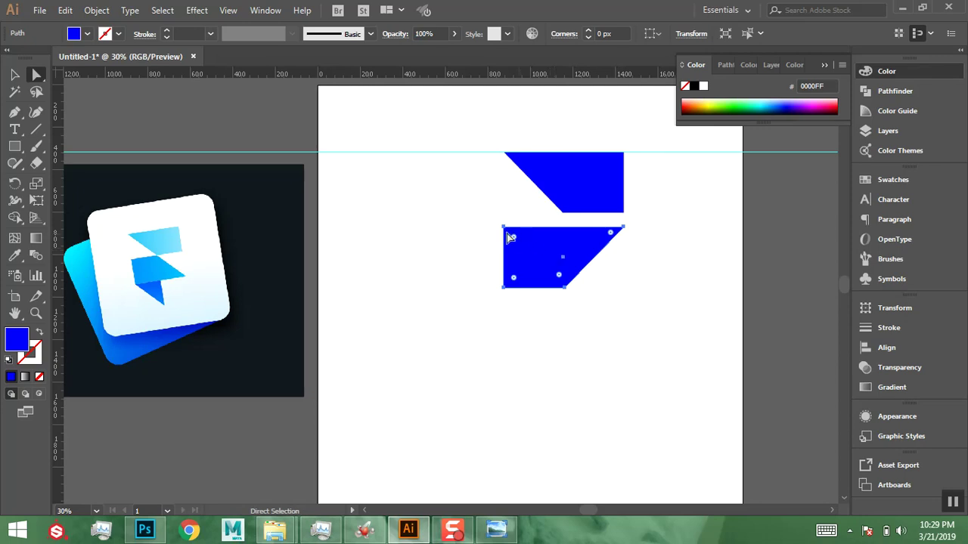
Flip the lower trapezoid across the horizontal axis and raise it to meet the upper one.
right_click(555, 254)
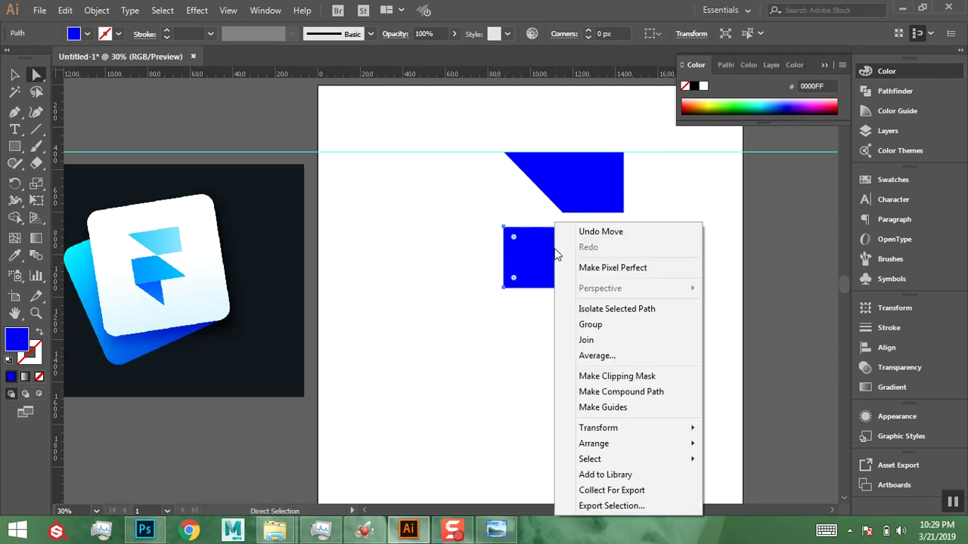
mouse_move(676, 428)
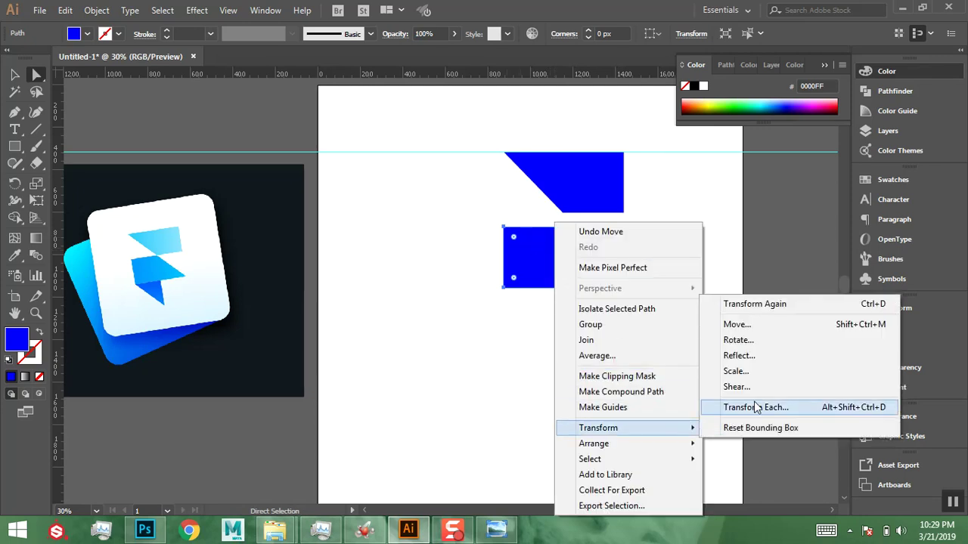
click(762, 357)
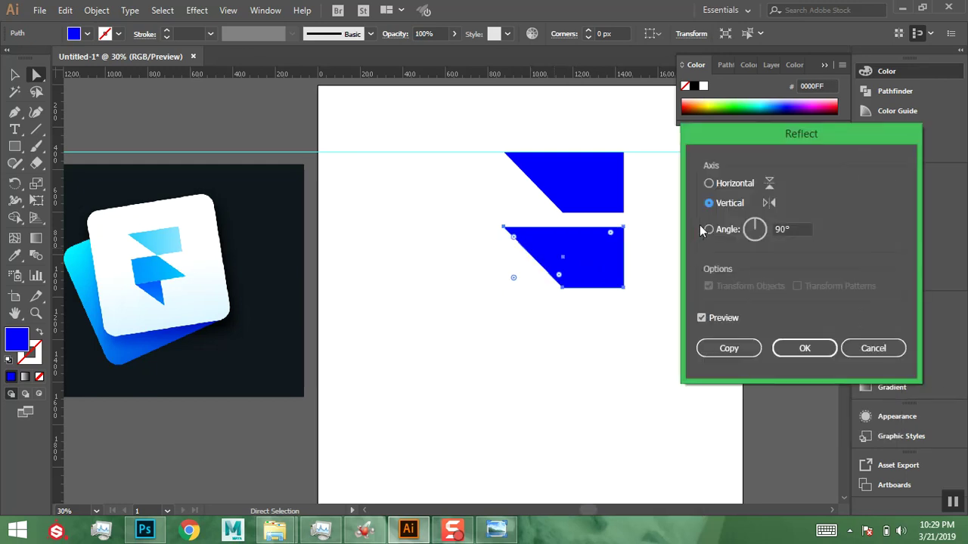
click(709, 183)
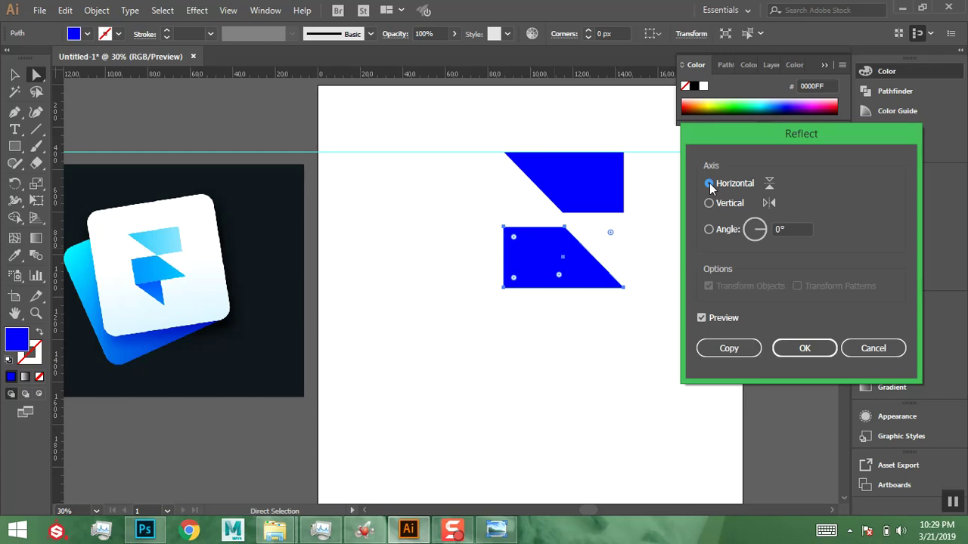
click(800, 350)
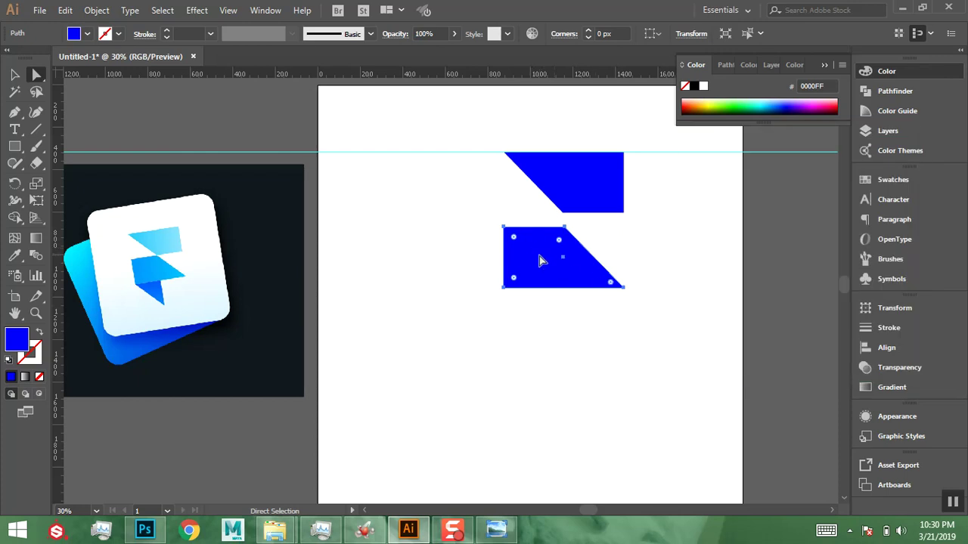
drag(539, 252, 539, 247)
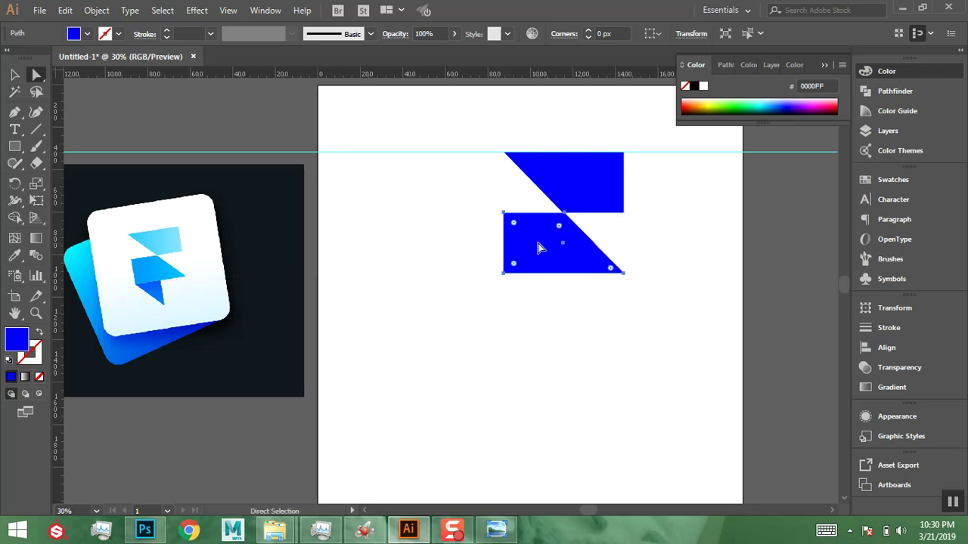
click(711, 274)
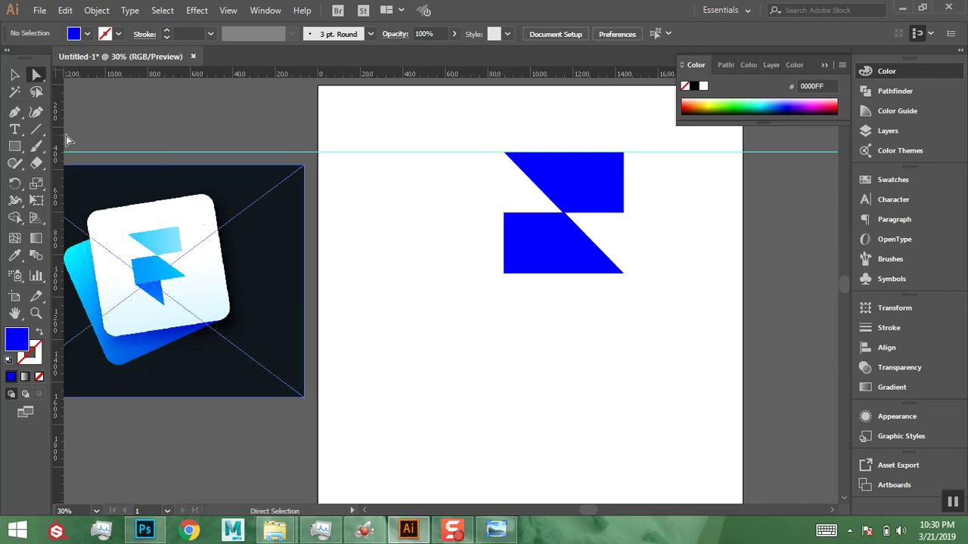
Draw a small rectangle under the lower shape's left side and fill it with 0071BC blue.
click(14, 146)
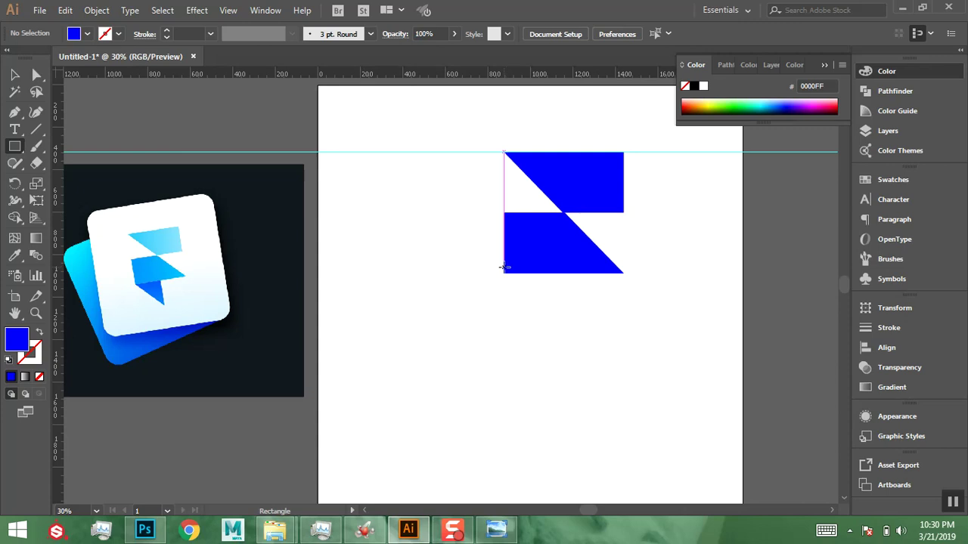
drag(504, 269, 552, 329)
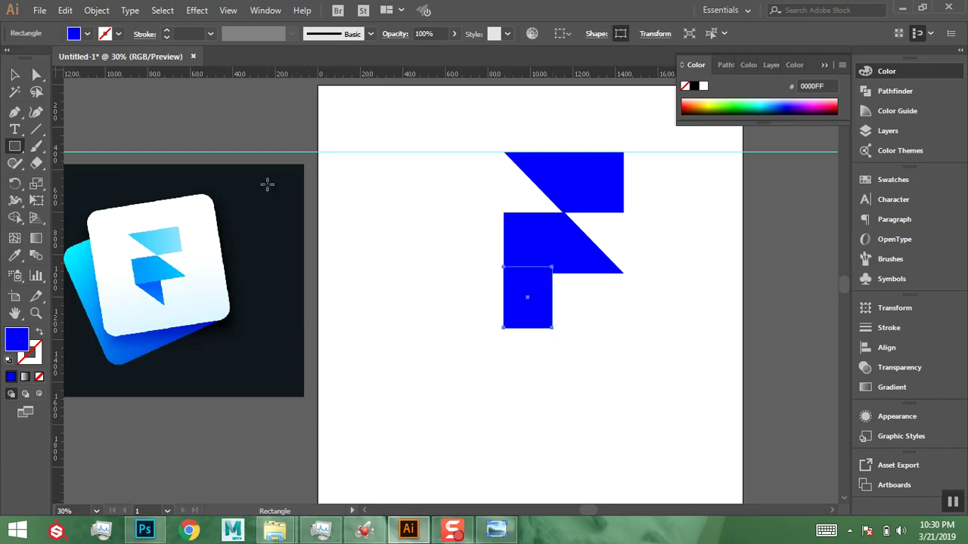
click(36, 74)
click(88, 33)
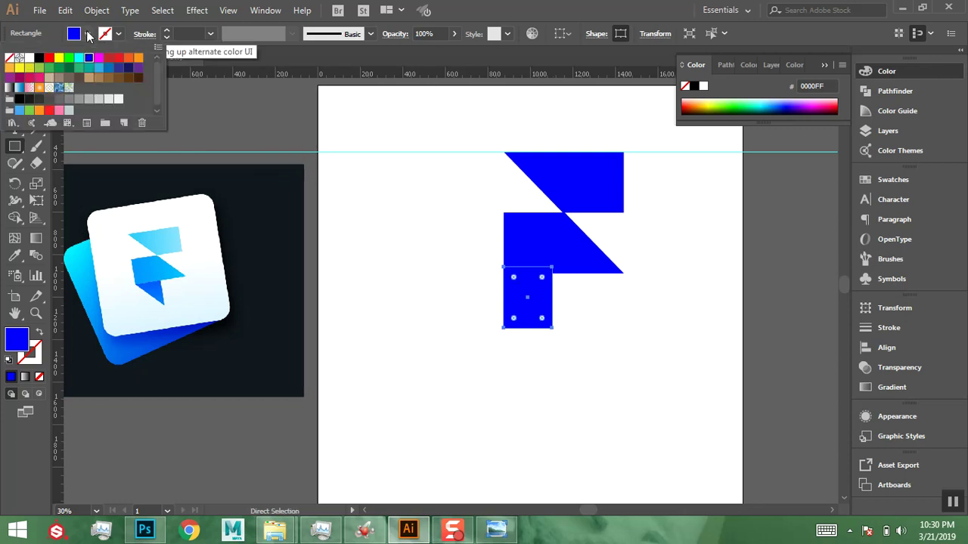
click(108, 70)
key(m)
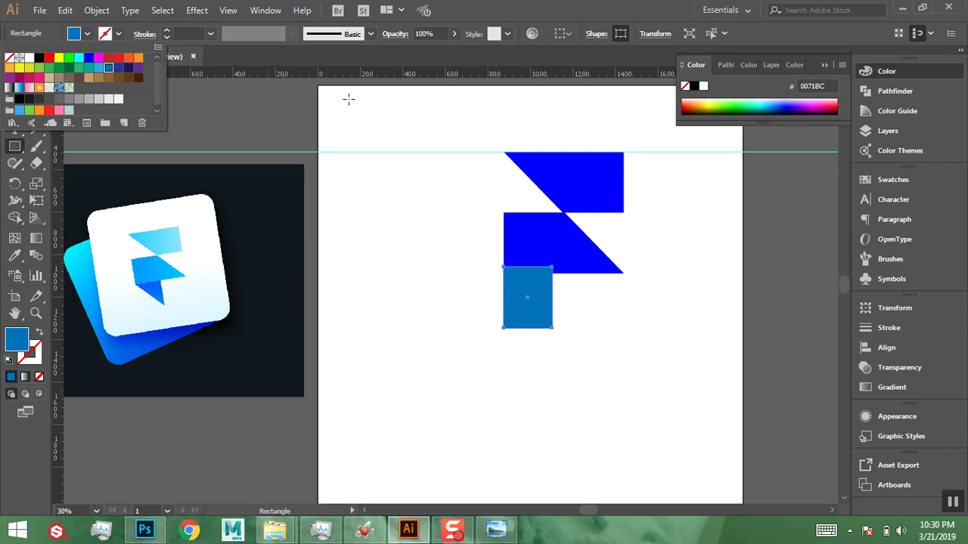
click(598, 7)
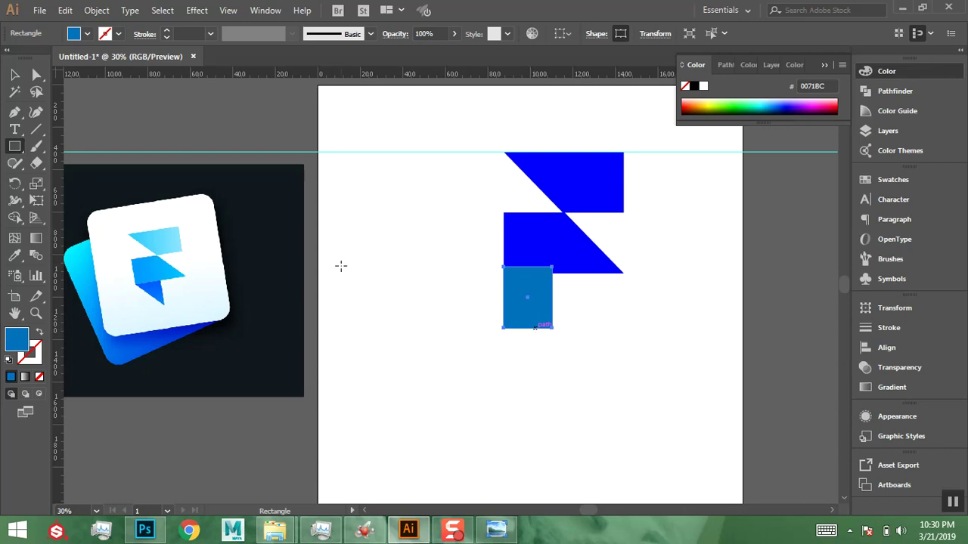
Add an anchor on the rectangle's bottom edge and shift its lower-left anchor right to taper it.
click(18, 115)
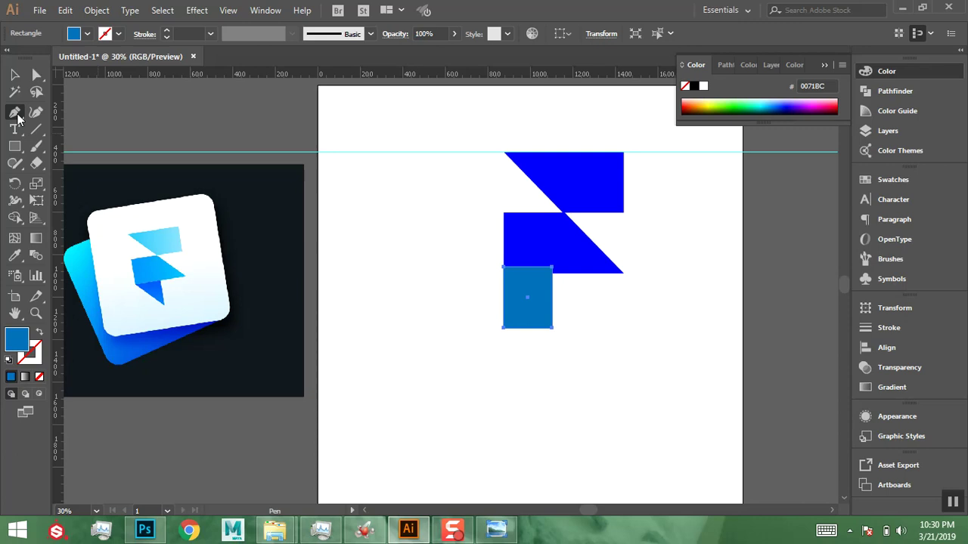
click(18, 115)
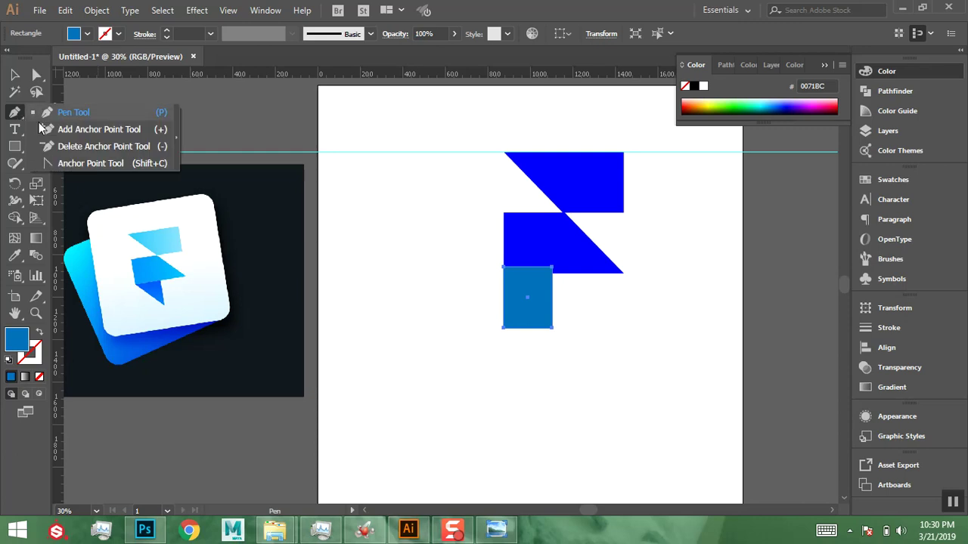
click(49, 129)
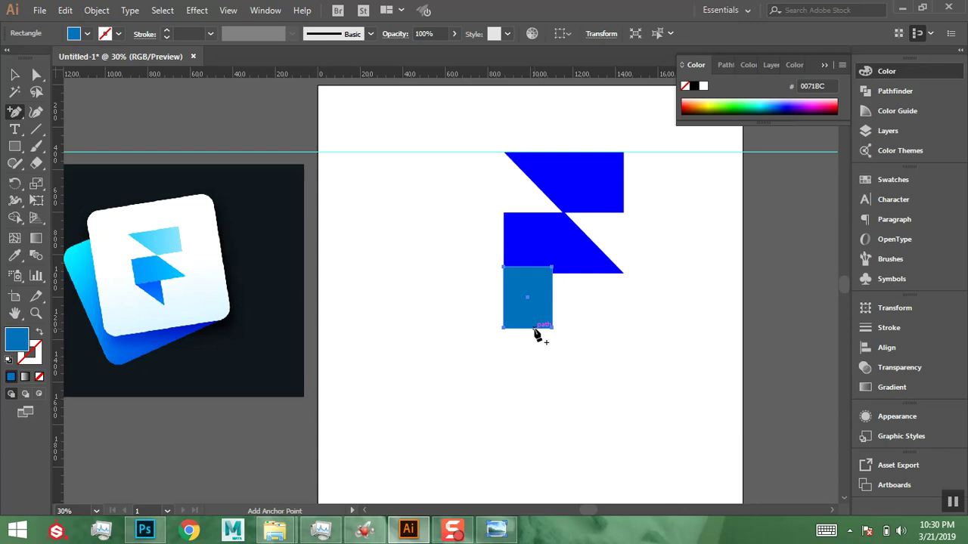
click(535, 328)
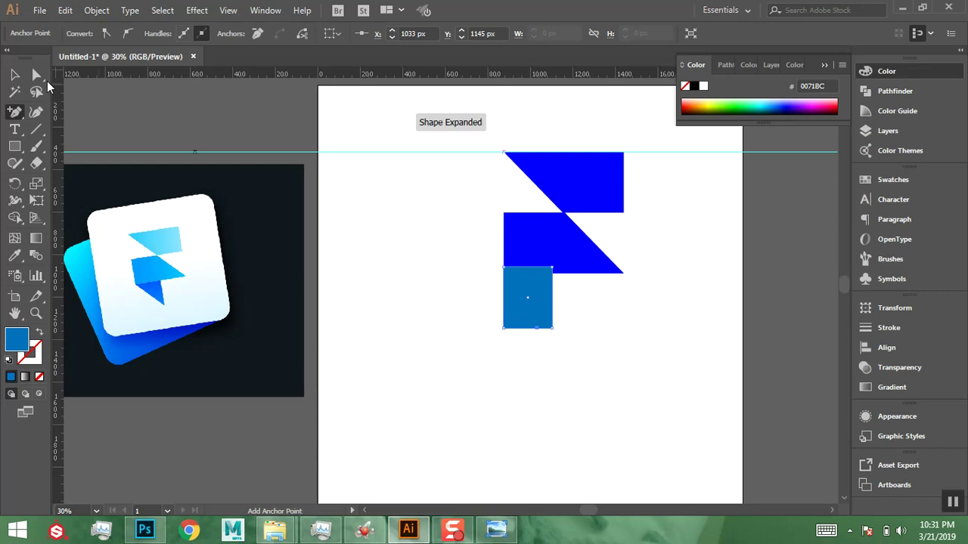
click(35, 75)
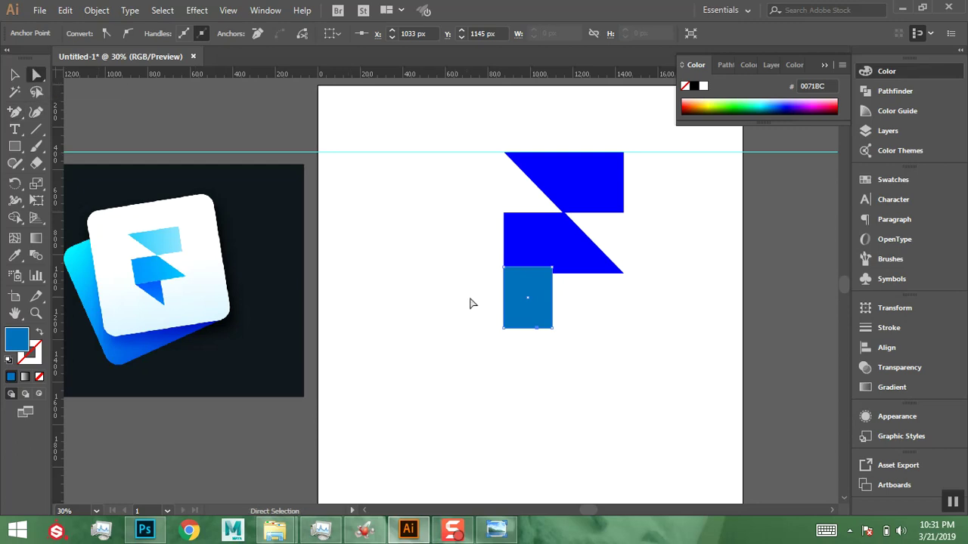
drag(477, 303, 511, 347)
key(shift+Right)
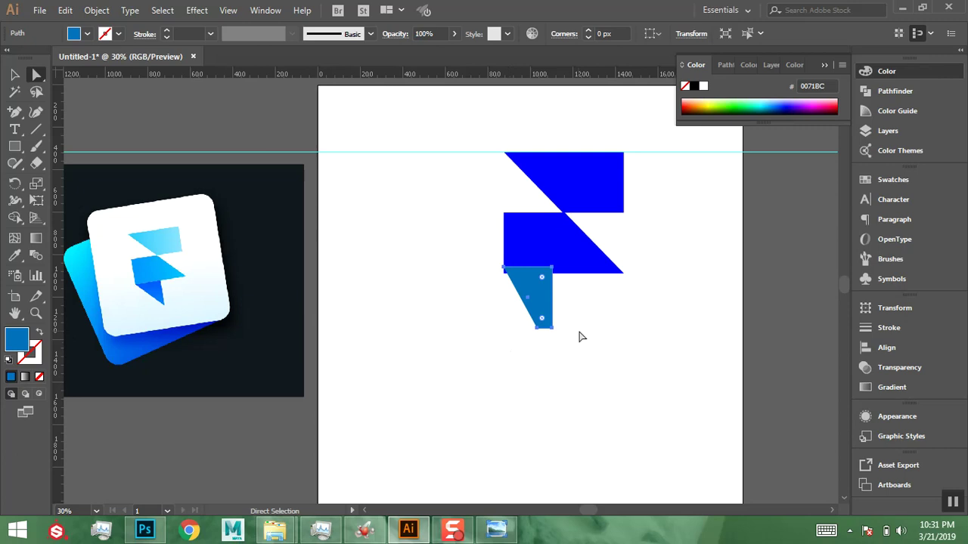
Try deleting the stem's lower anchor point twice, restoring it with undo each time.
drag(580, 332, 549, 328)
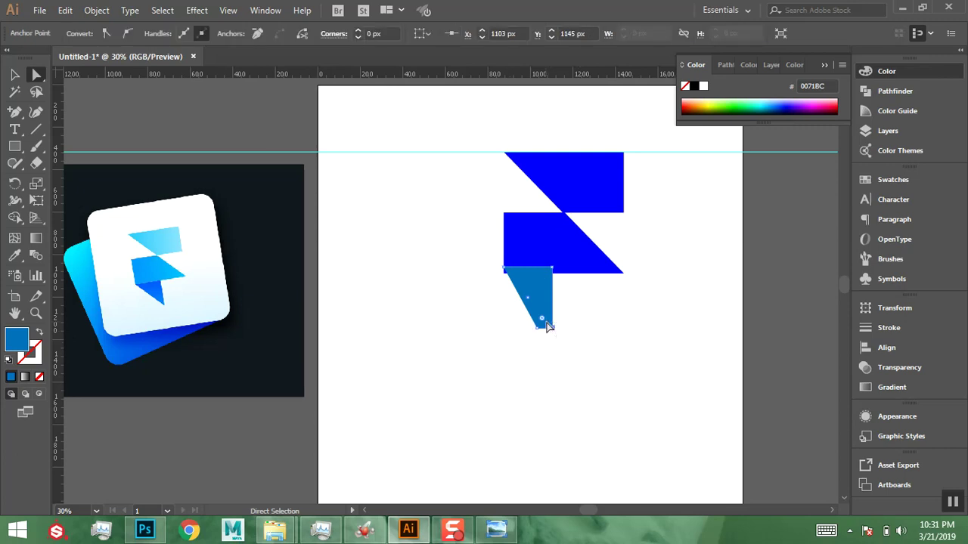
key(Delete)
key(ctrl+z)
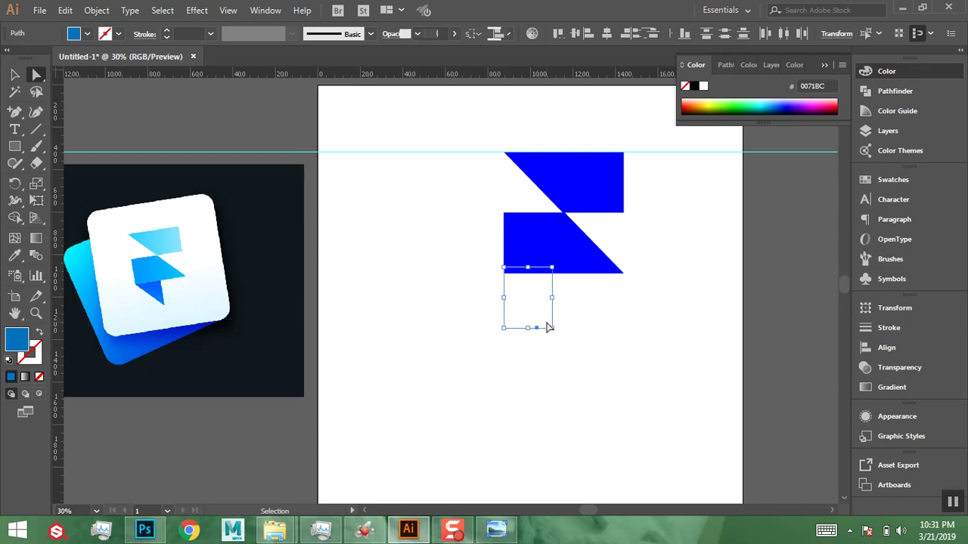
click(585, 346)
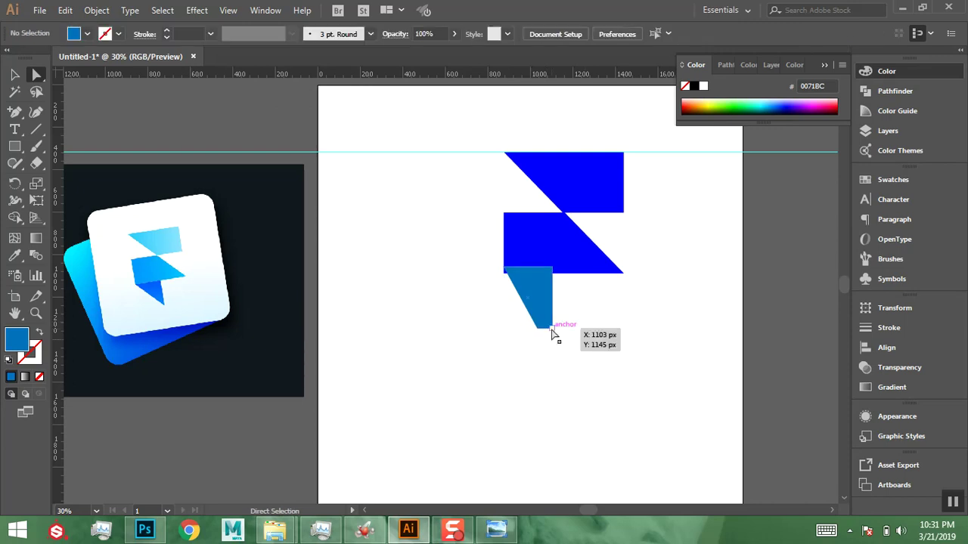
click(552, 330)
key(Delete)
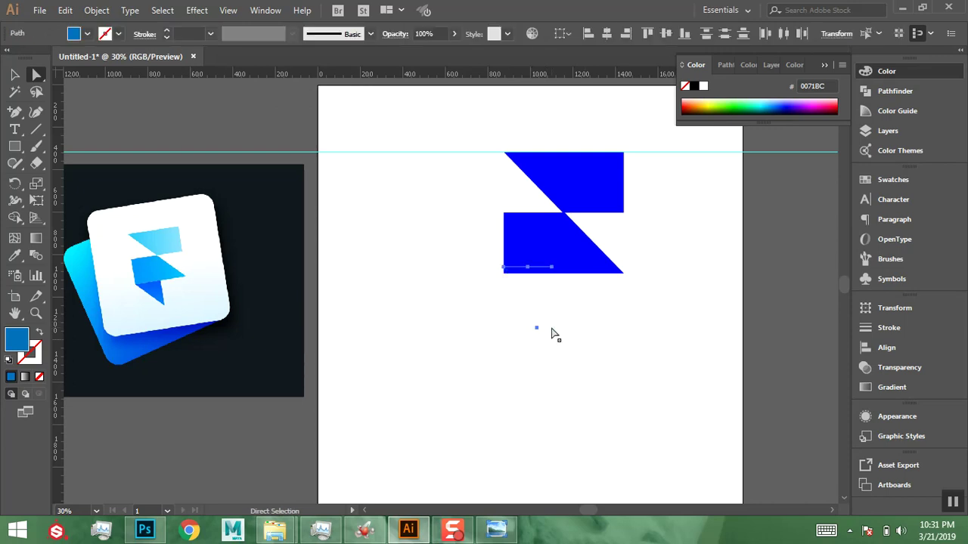
key(ctrl+z)
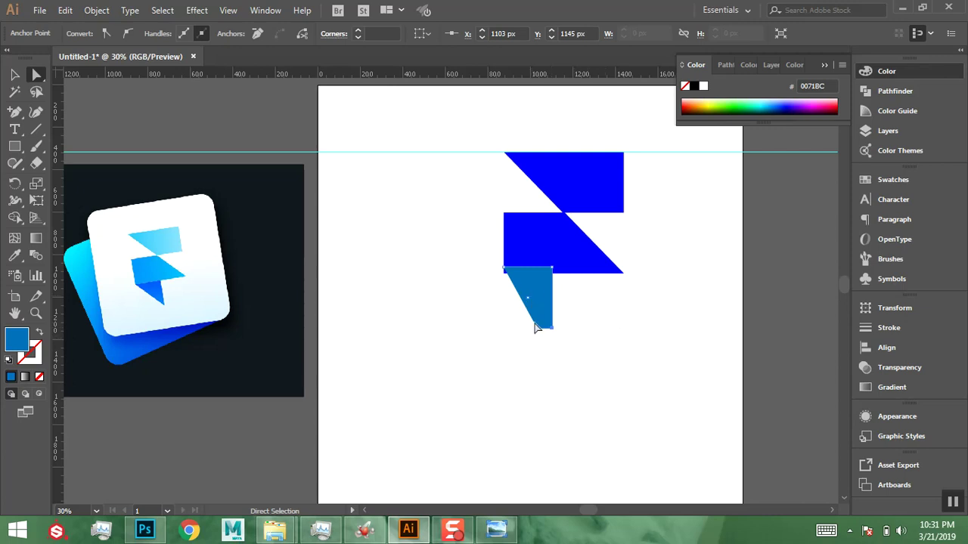
click(20, 75)
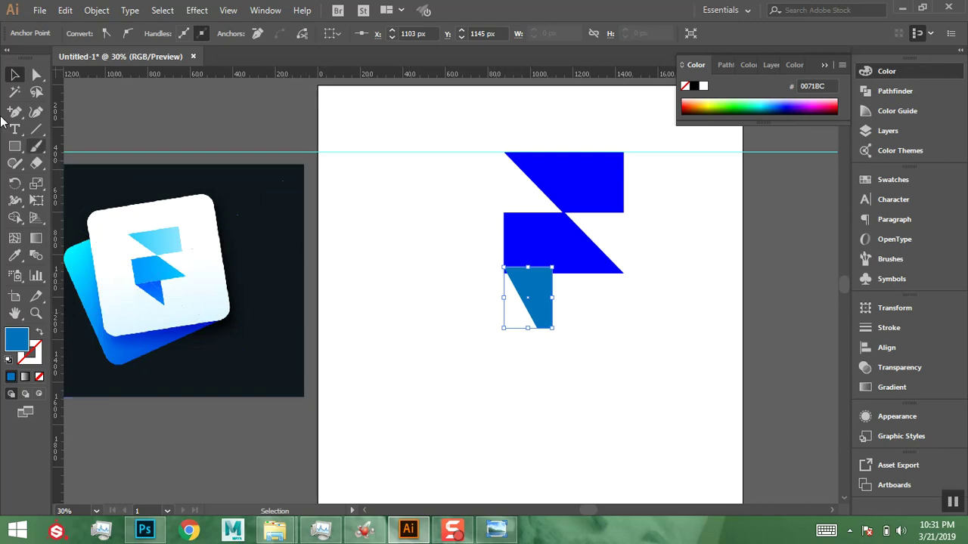
Zoom in on the light-blue piece and send it to the back, behind the blue shapes.
click(36, 314)
drag(452, 220, 632, 396)
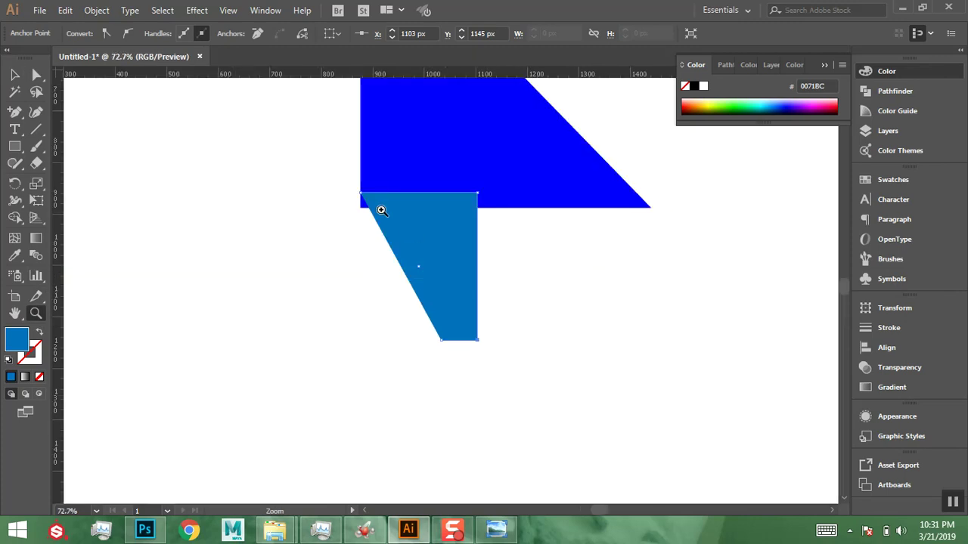
click(15, 75)
right_click(469, 266)
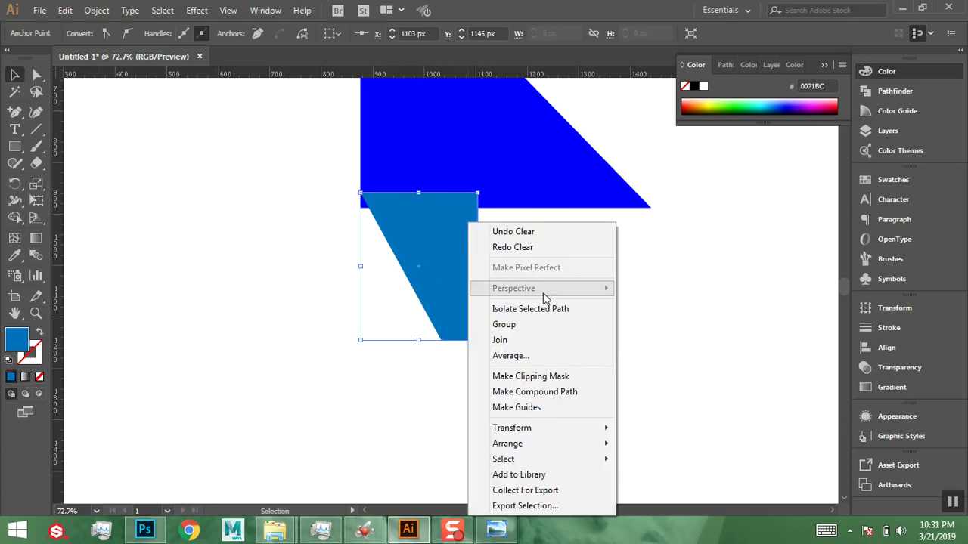
mouse_move(572, 429)
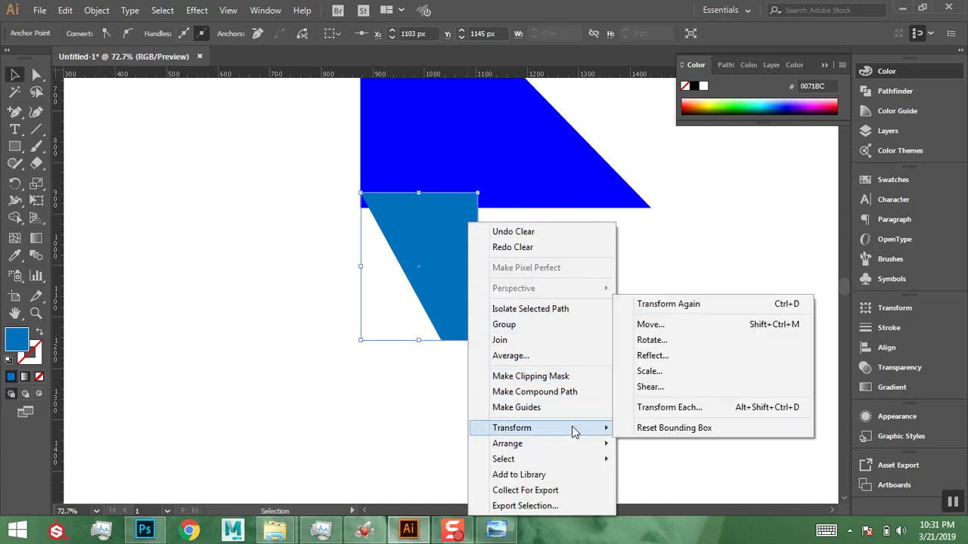
mouse_move(579, 451)
click(656, 491)
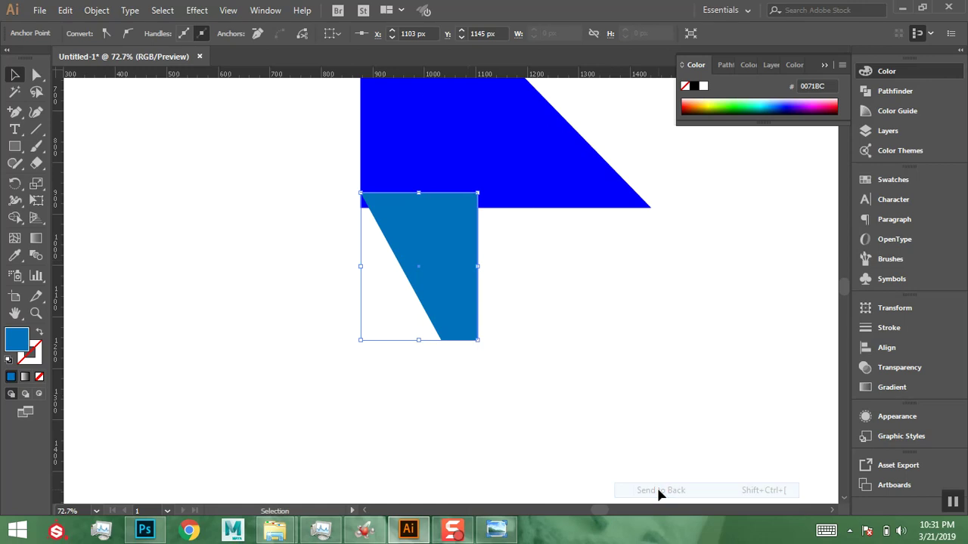
Nudge the light-blue piece down so its top edge meets the middle bar.
click(542, 302)
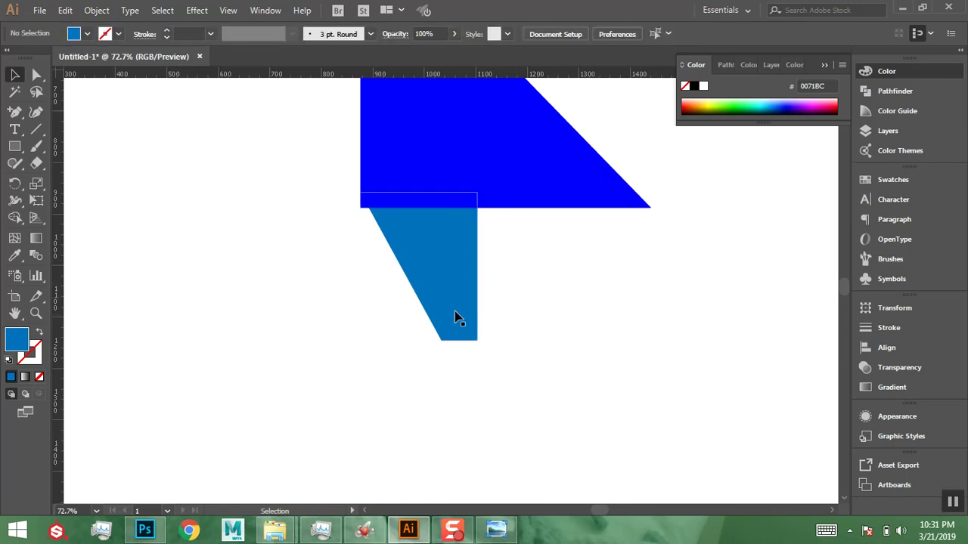
click(459, 321)
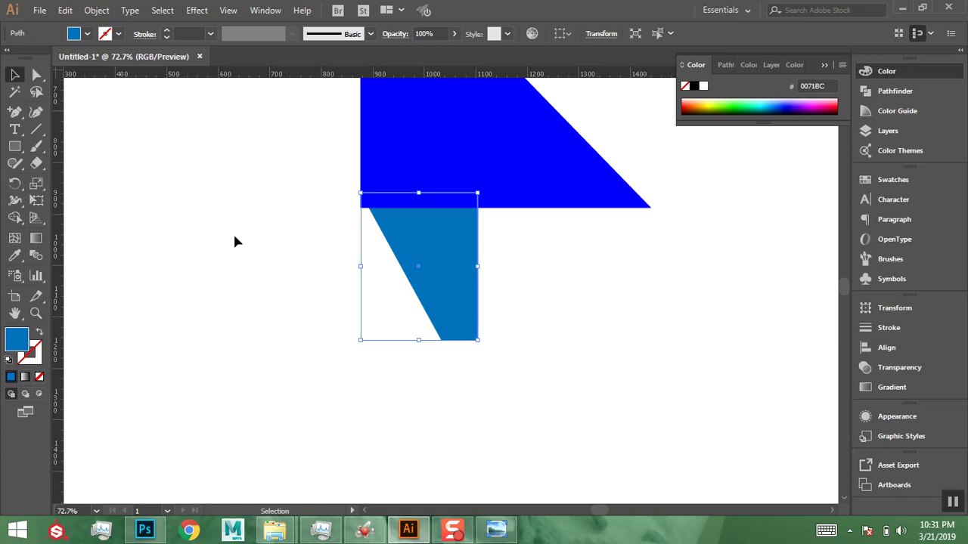
click(36, 74)
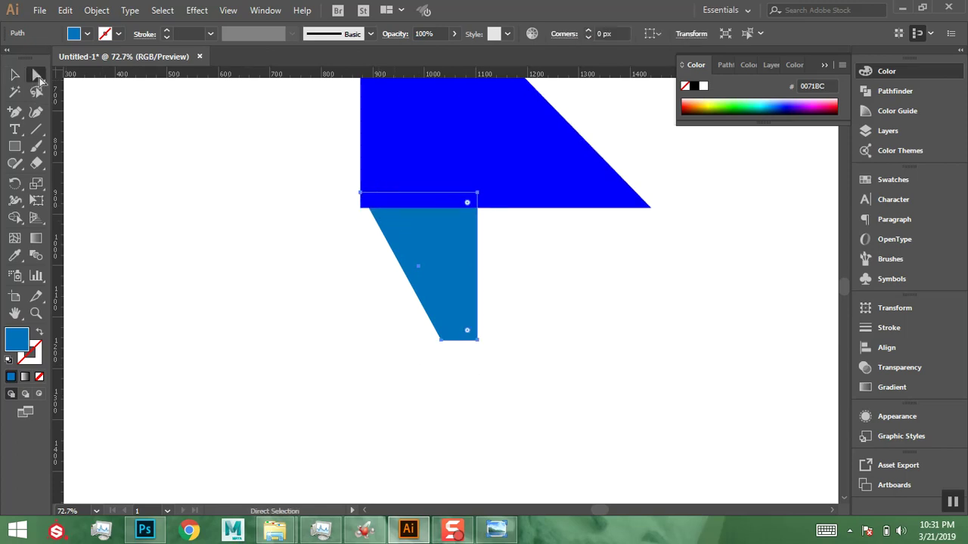
click(12, 79)
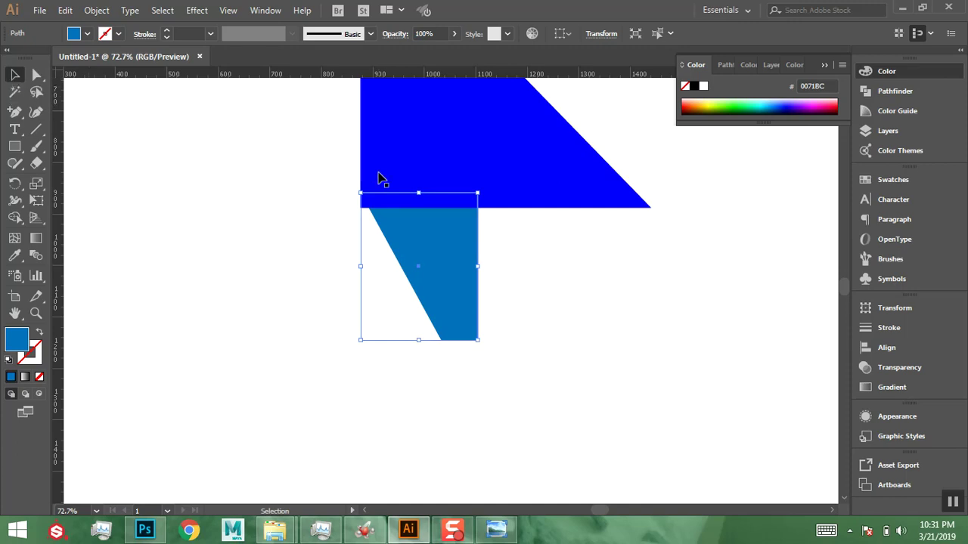
drag(422, 262, 420, 281)
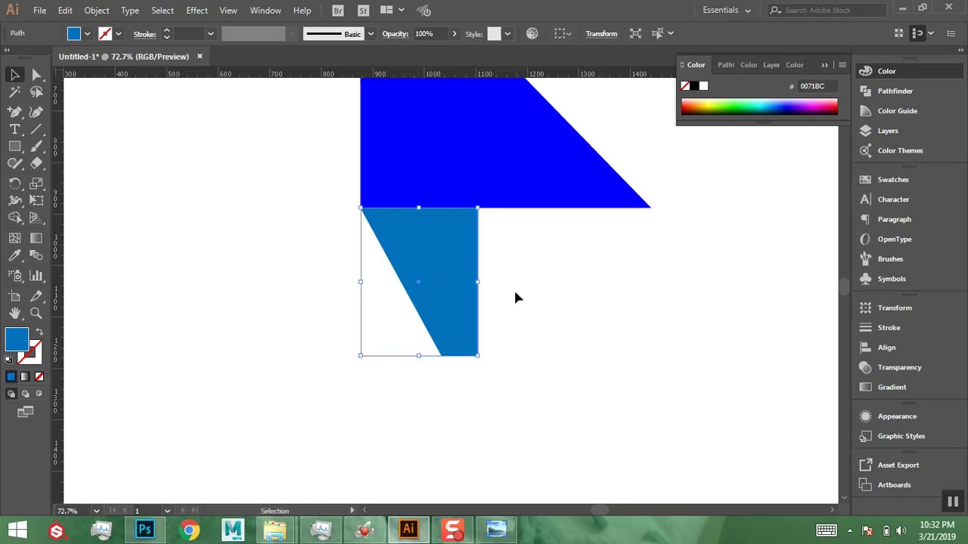
click(515, 295)
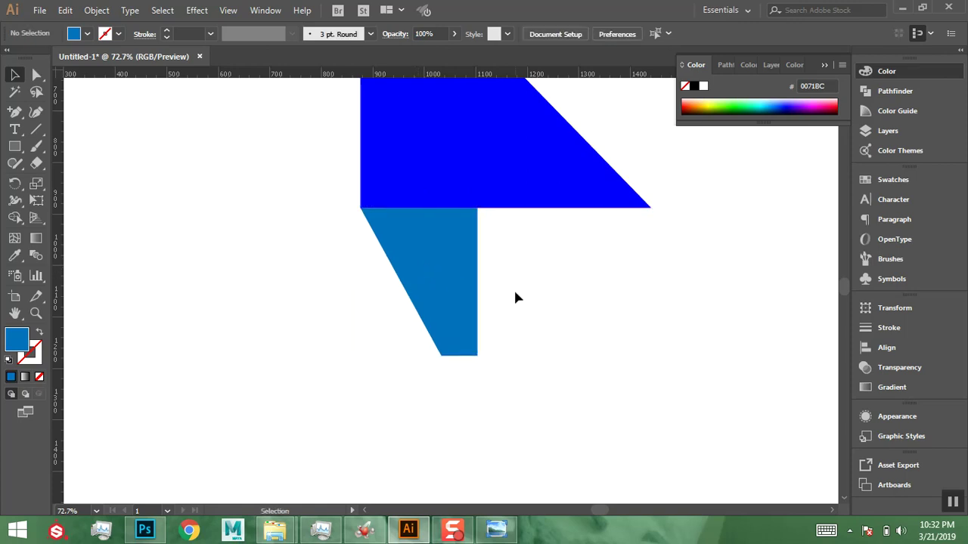
click(464, 310)
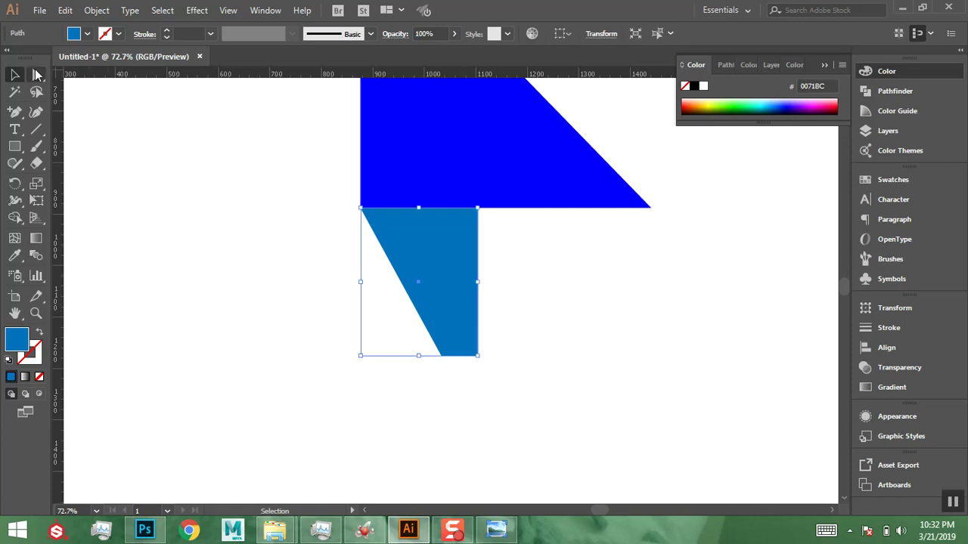
Raise the piece's right anchors with Direct Selection to reshape it into a triangle.
click(36, 74)
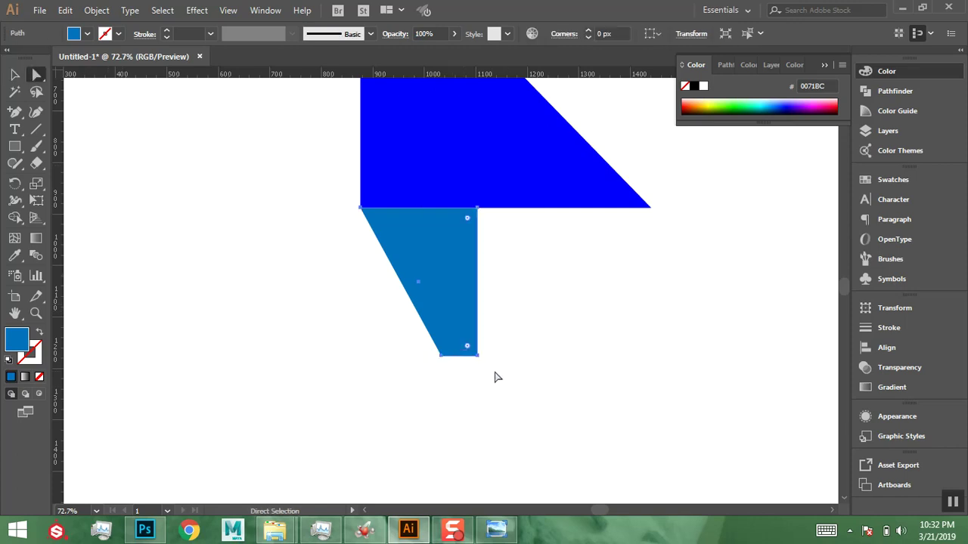
drag(519, 372, 458, 347)
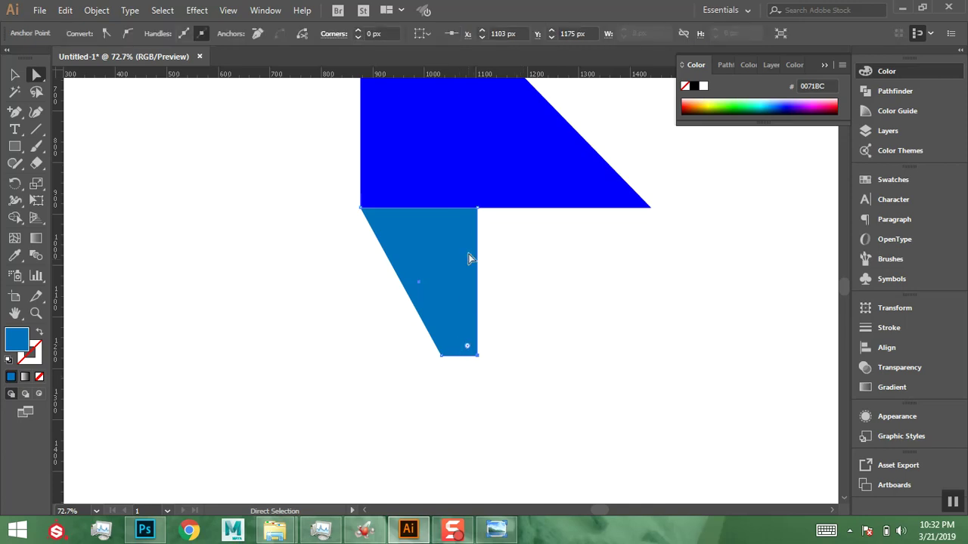
click(478, 208)
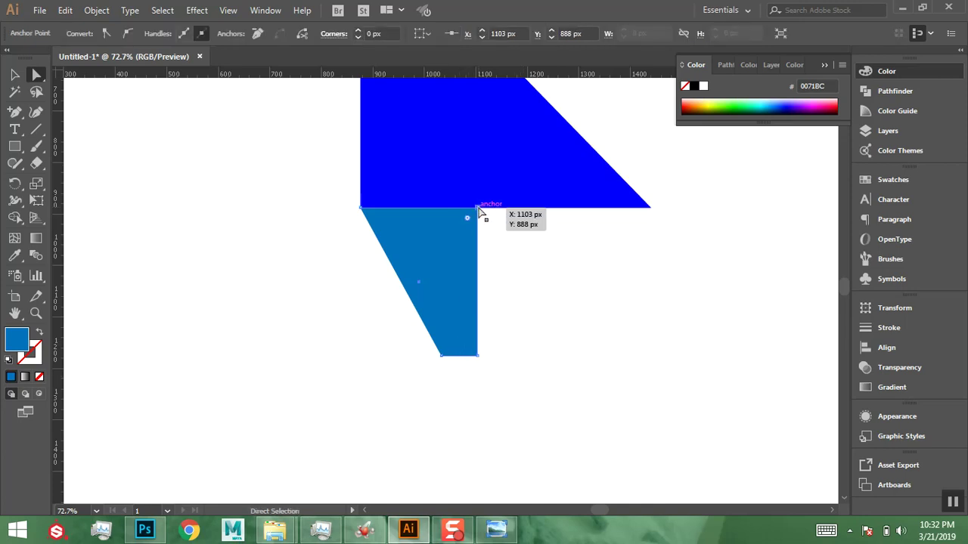
drag(478, 209, 479, 201)
drag(519, 369, 460, 343)
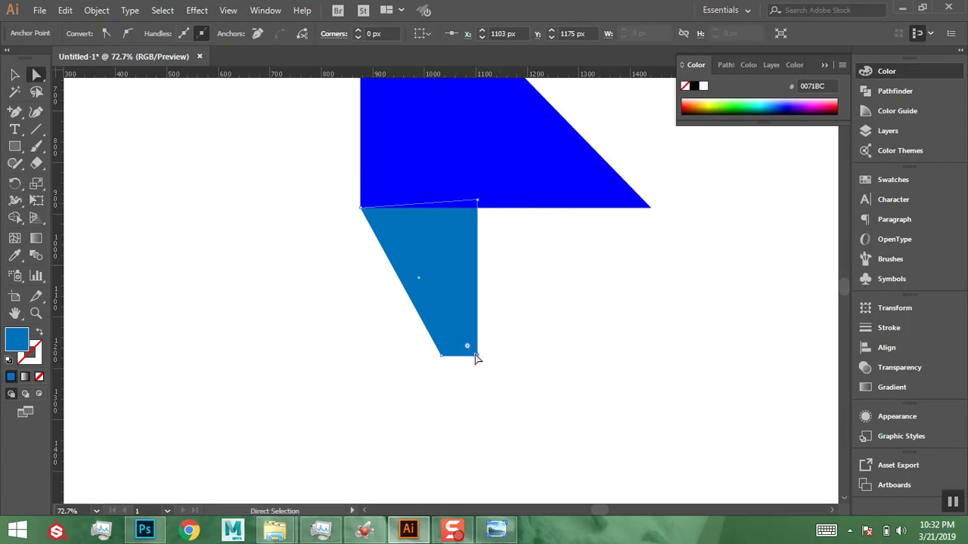
drag(476, 355, 476, 204)
drag(476, 205, 476, 203)
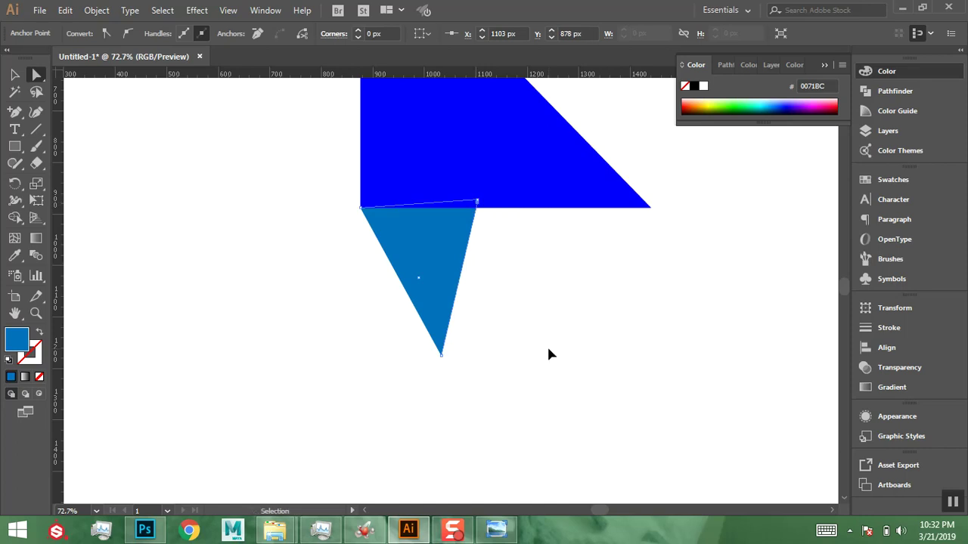
key(ctrl+0)
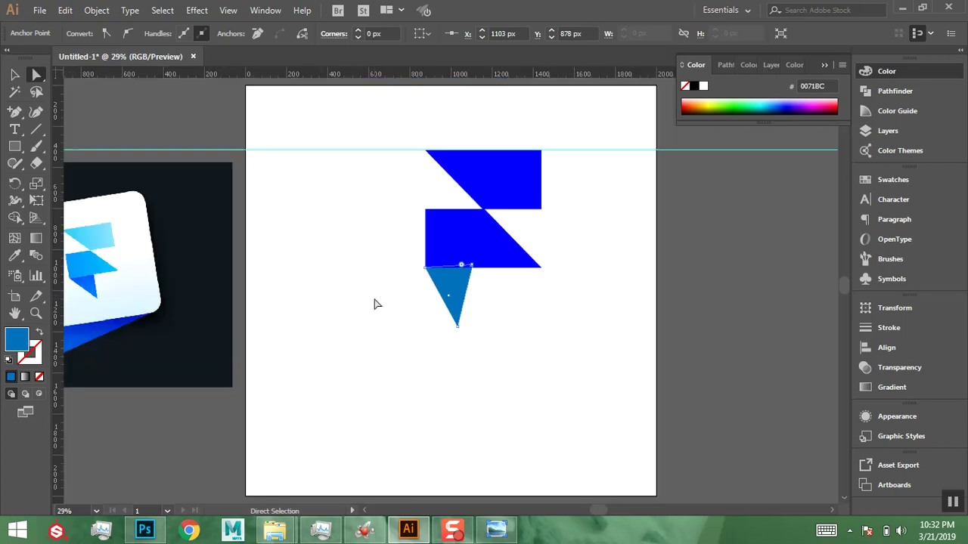
Stretch the F's lower light-blue triangle taller and widen it to the right.
click(14, 74)
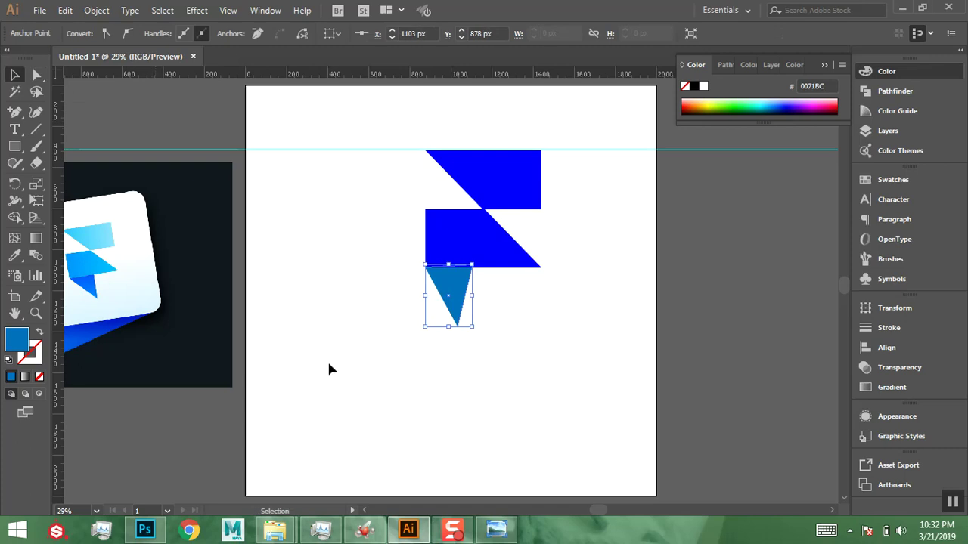
click(366, 432)
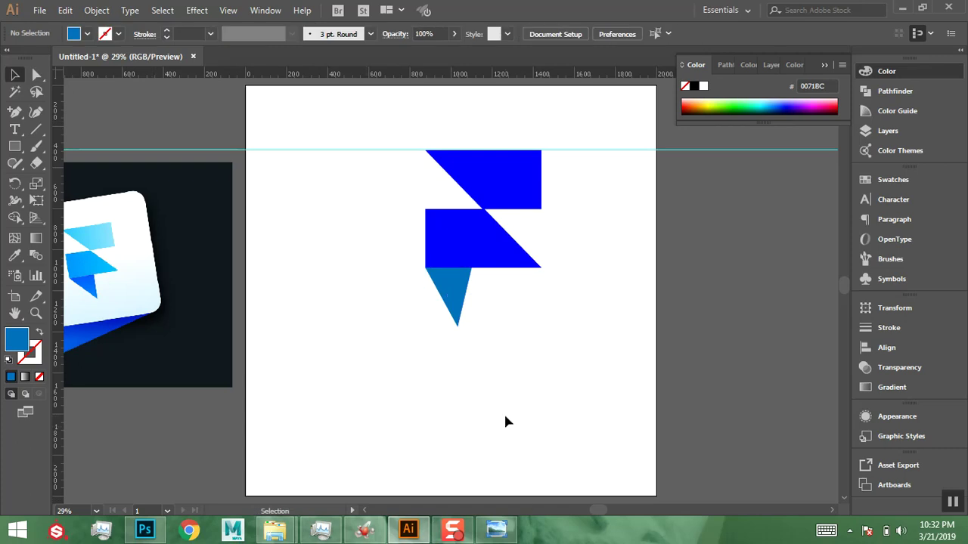
click(449, 295)
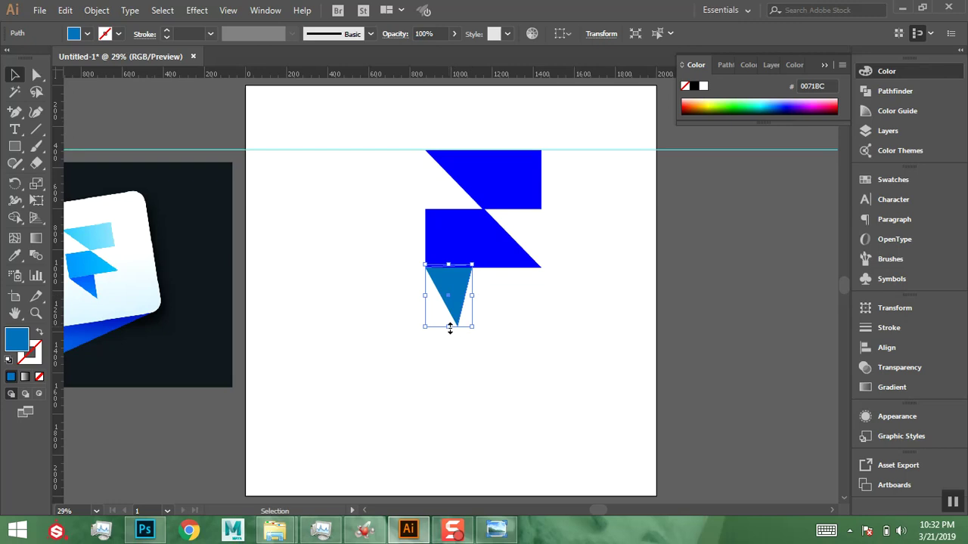
drag(450, 328, 449, 338)
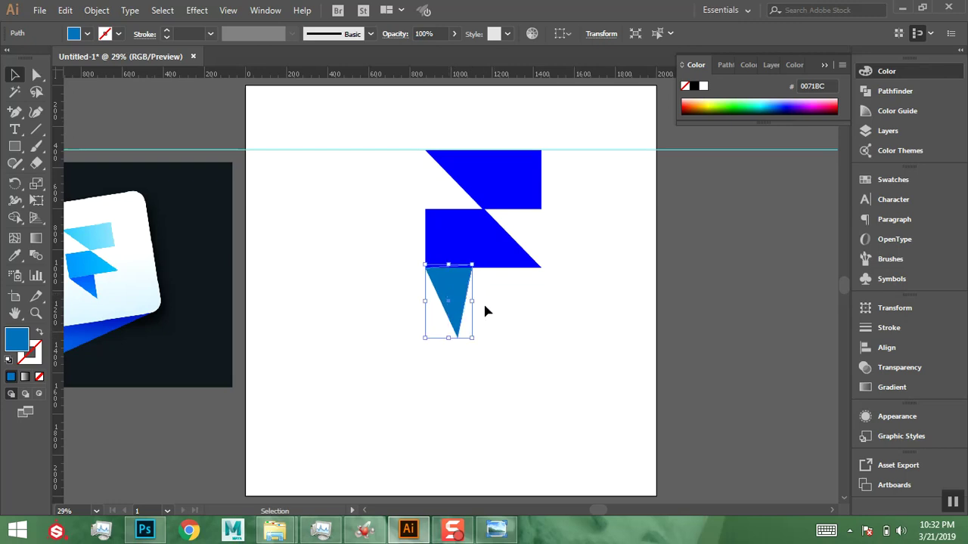
click(451, 335)
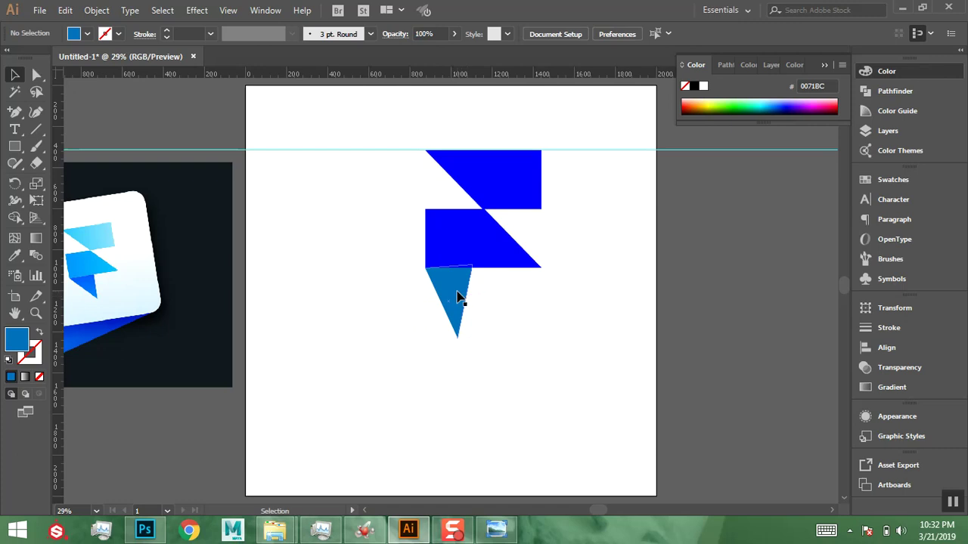
click(459, 298)
drag(474, 302, 492, 303)
click(375, 363)
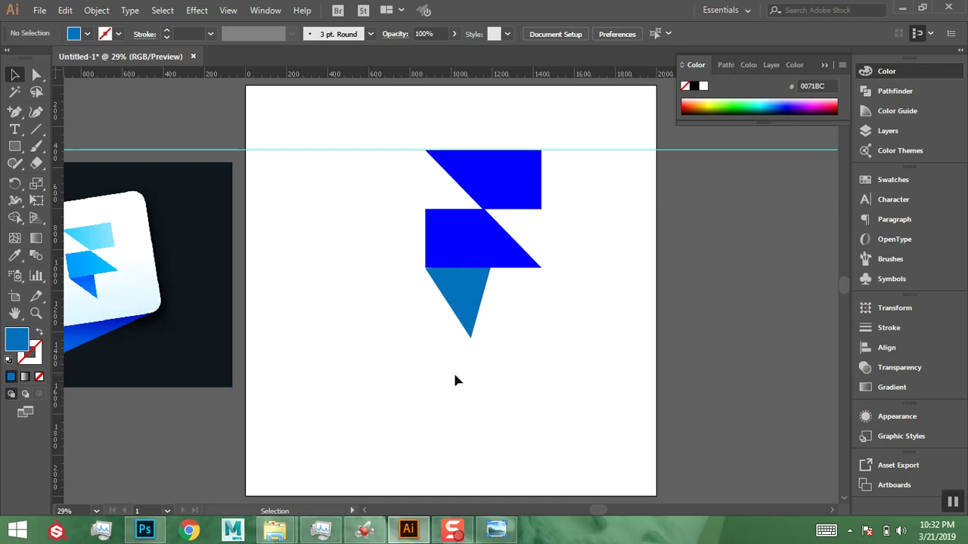
click(462, 316)
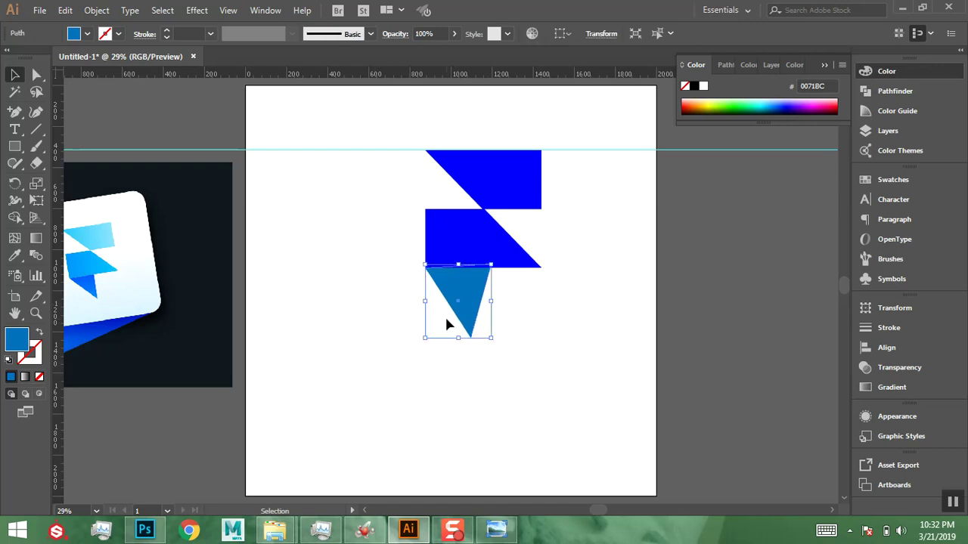
click(383, 270)
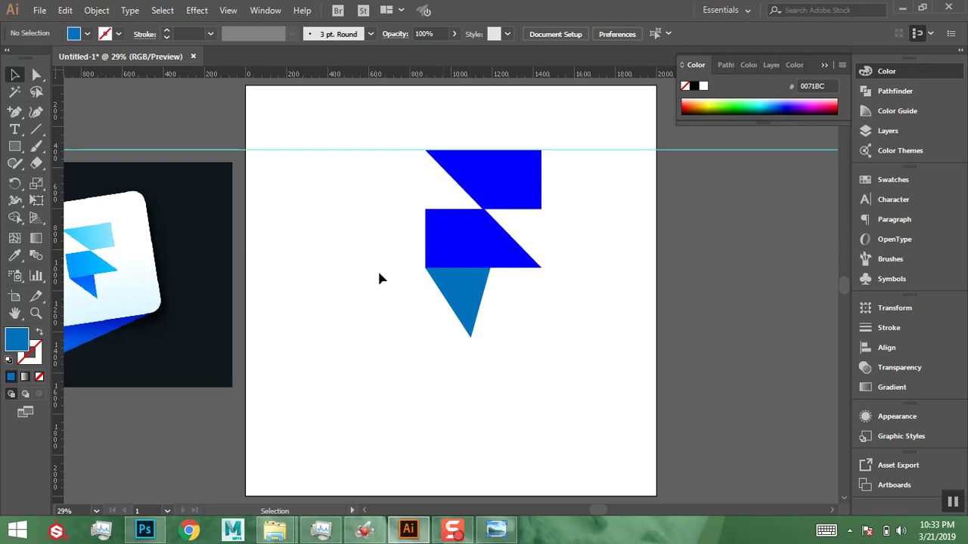
Adjust the triangle's bottom-tip anchor using Direct Selection (A).
key(a)
drag(513, 379, 476, 341)
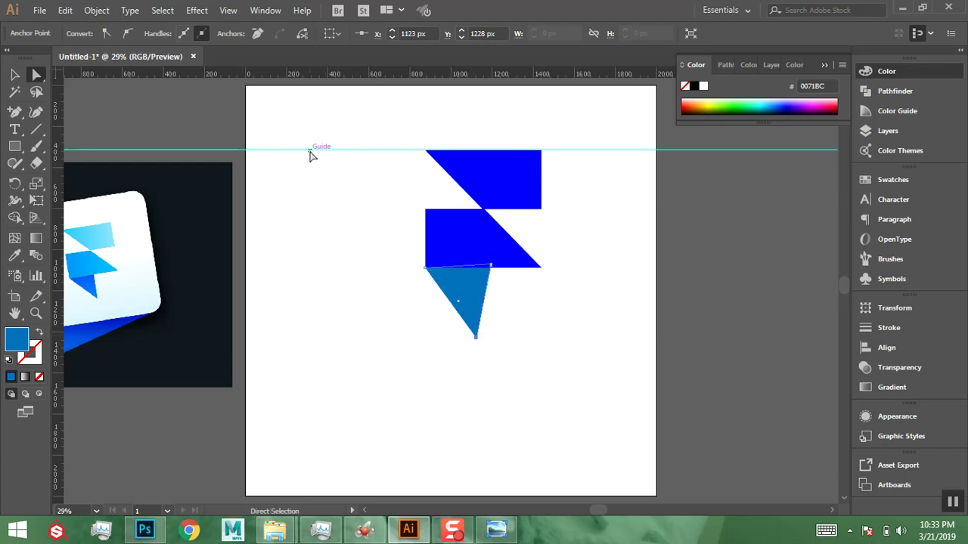
click(15, 75)
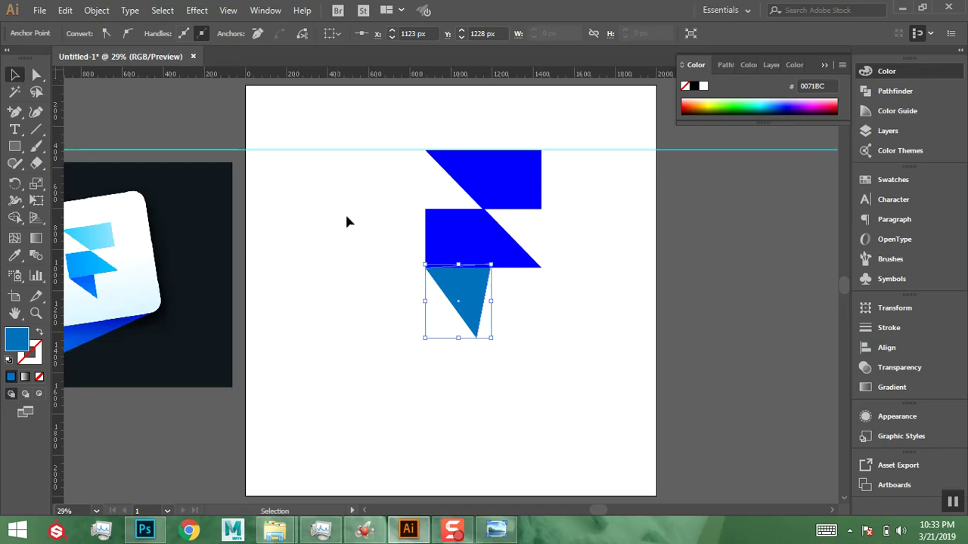
click(363, 130)
mouse_move(496, 529)
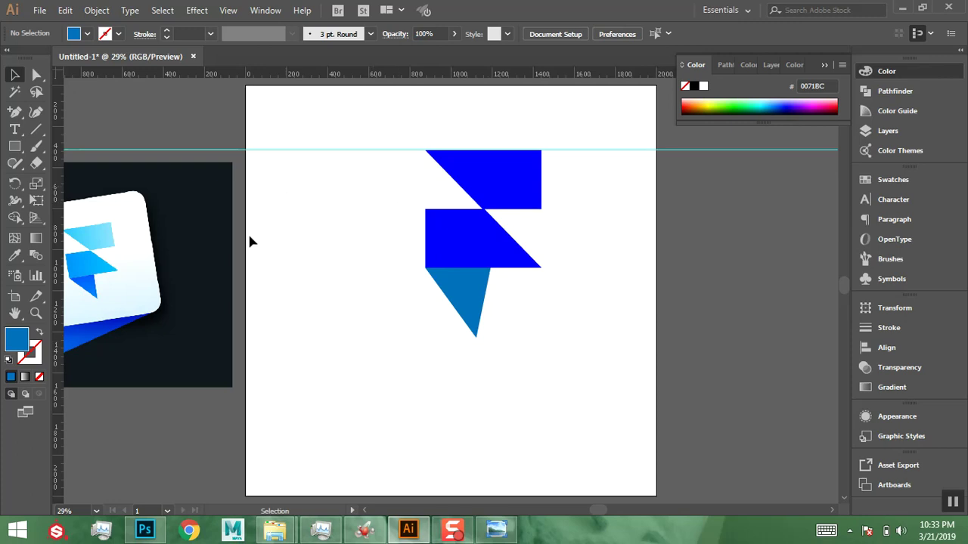
key(space)
Draw a small square above the reference image and duplicate it twice into a row of three.
click(584, 508)
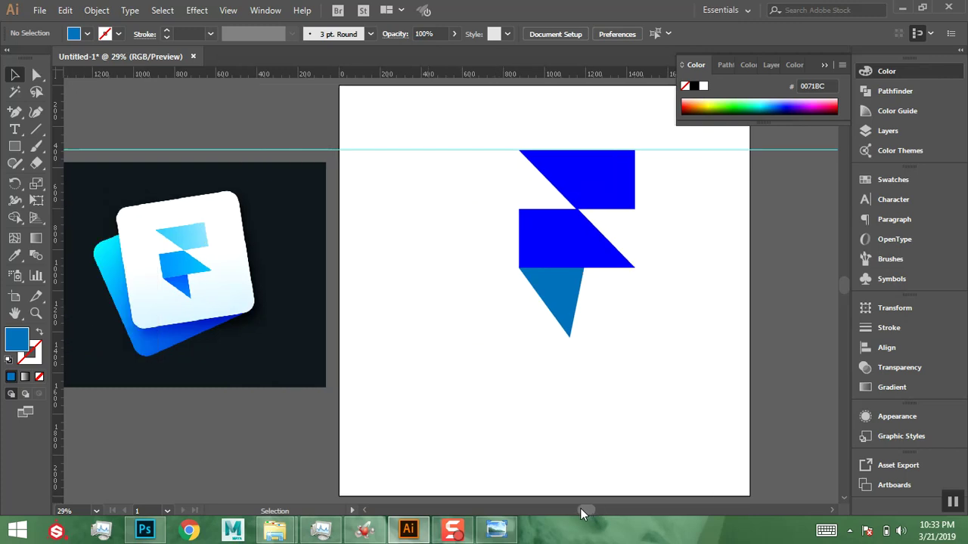
drag(580, 508, 576, 508)
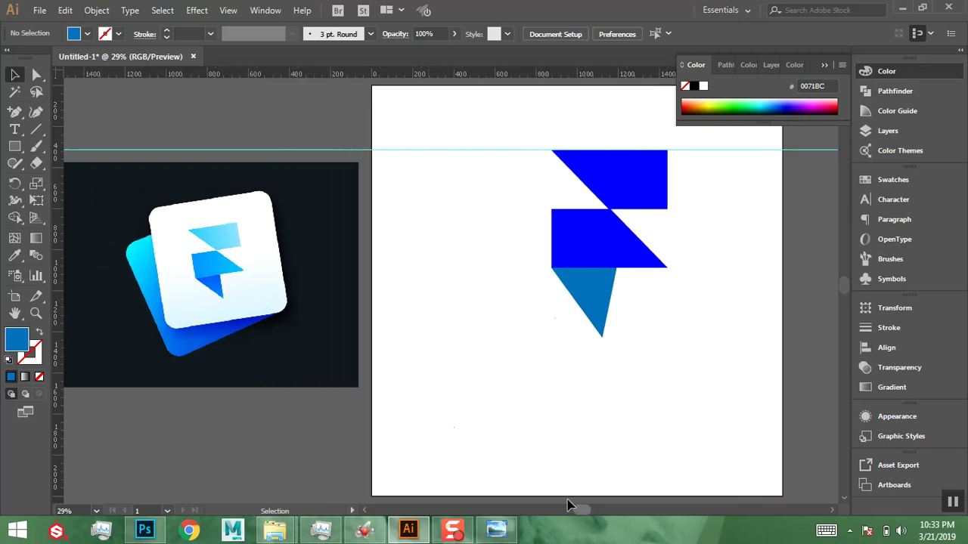
click(14, 146)
drag(164, 96, 190, 119)
click(16, 74)
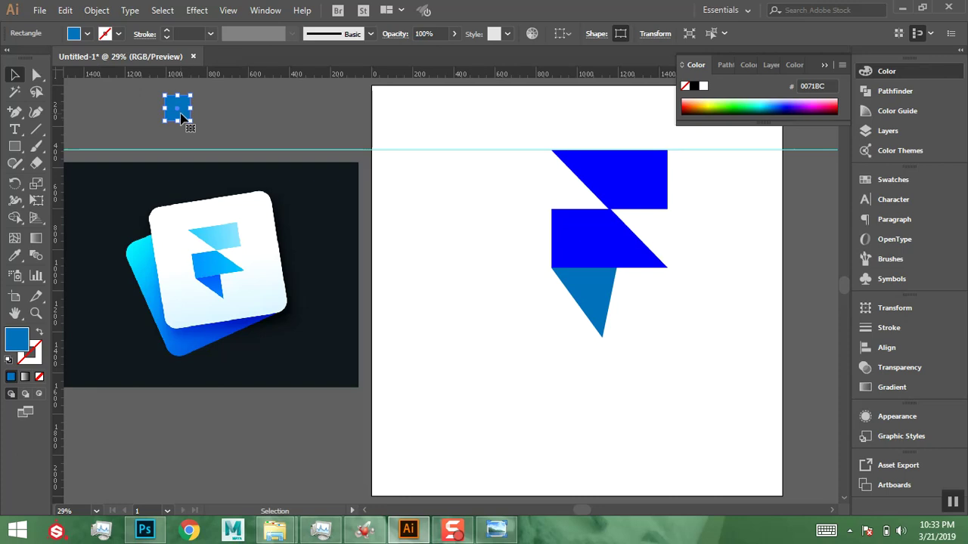
drag(181, 118, 248, 117)
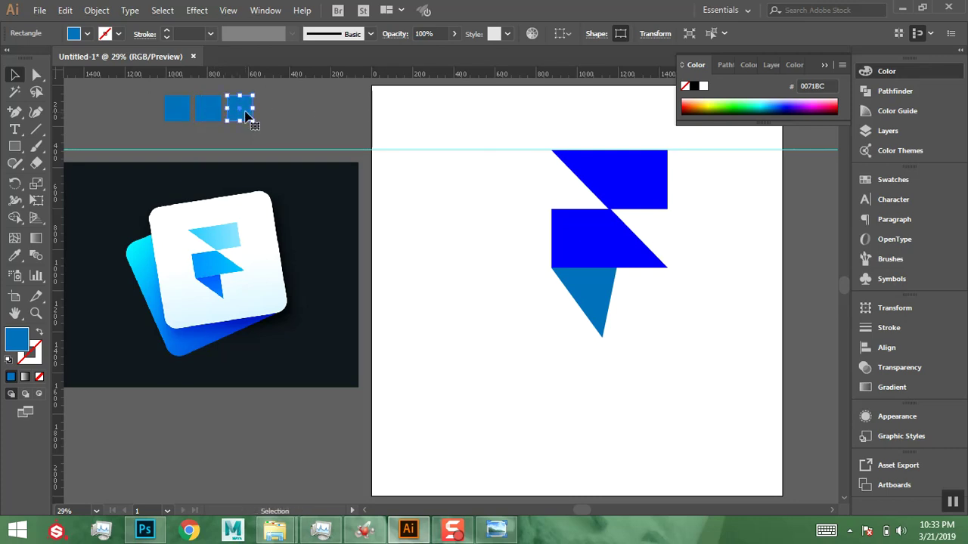
click(175, 112)
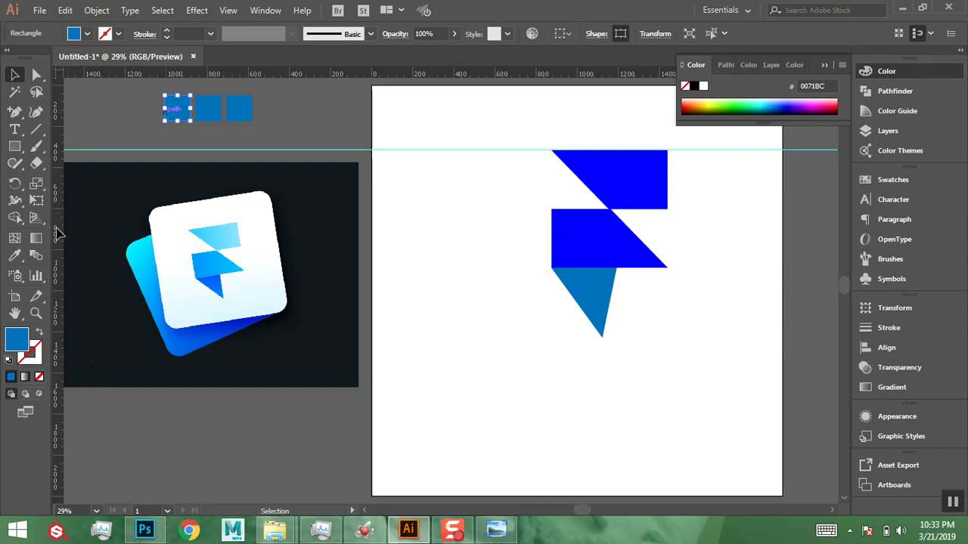
double_click(18, 341)
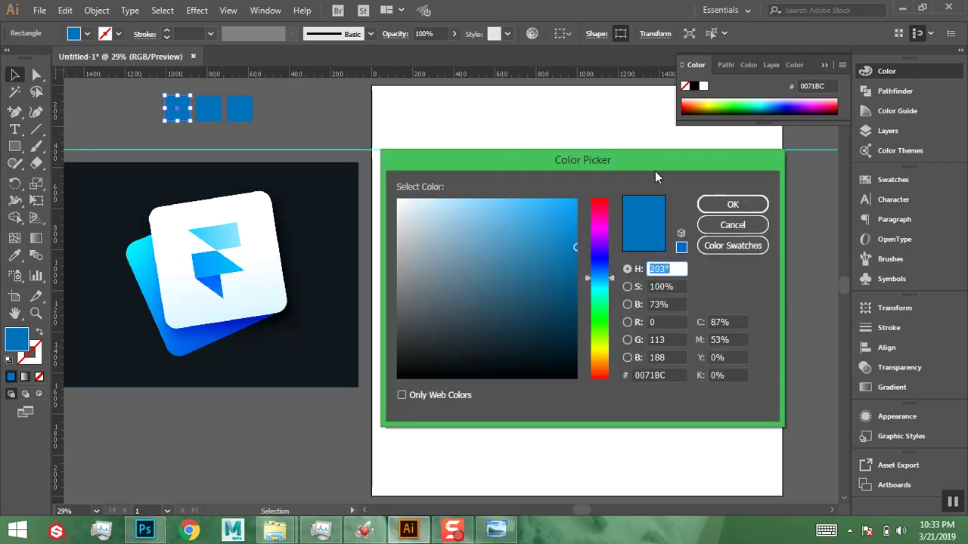
Eyedropper the logo's light blue 88E3FE into the first square and sky blue 3ED1FC into the second.
click(704, 225)
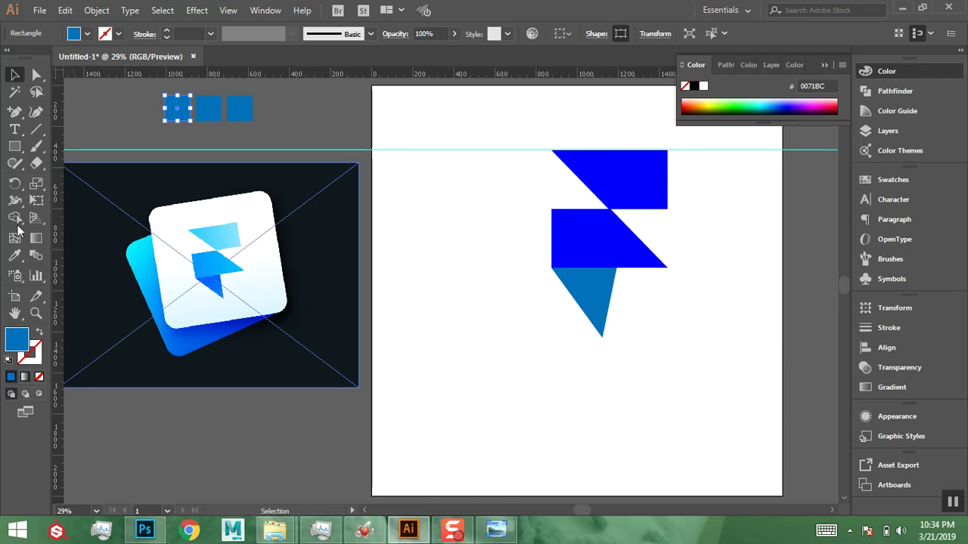
click(15, 257)
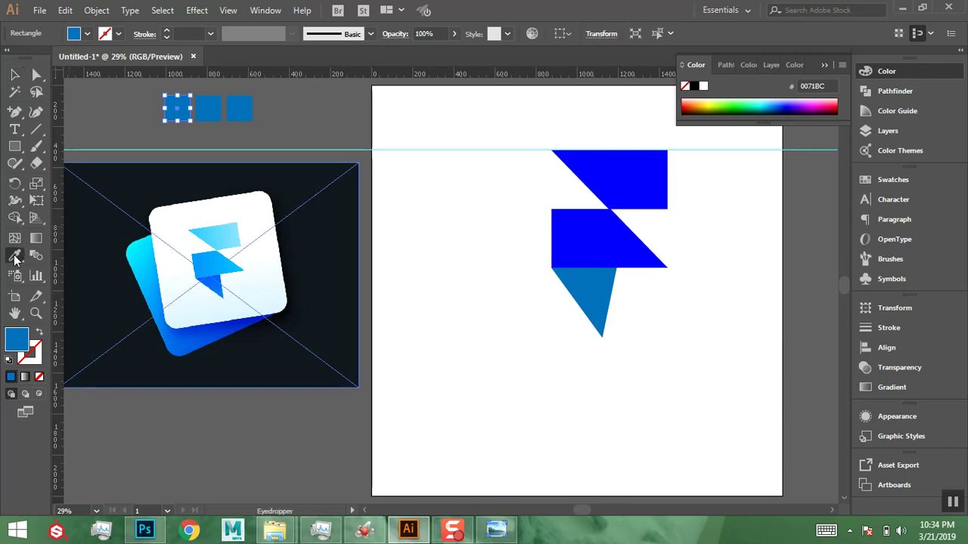
click(240, 220)
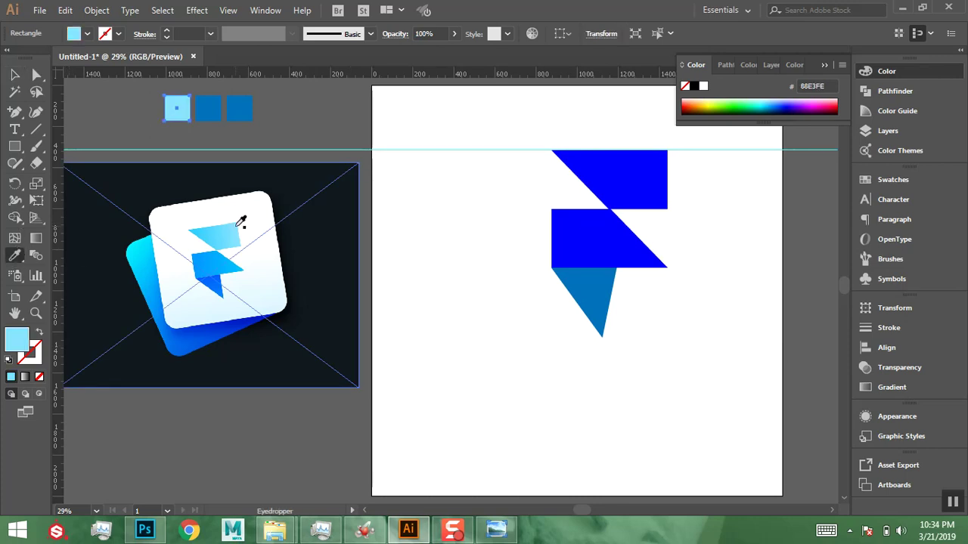
click(14, 74)
click(209, 110)
click(14, 255)
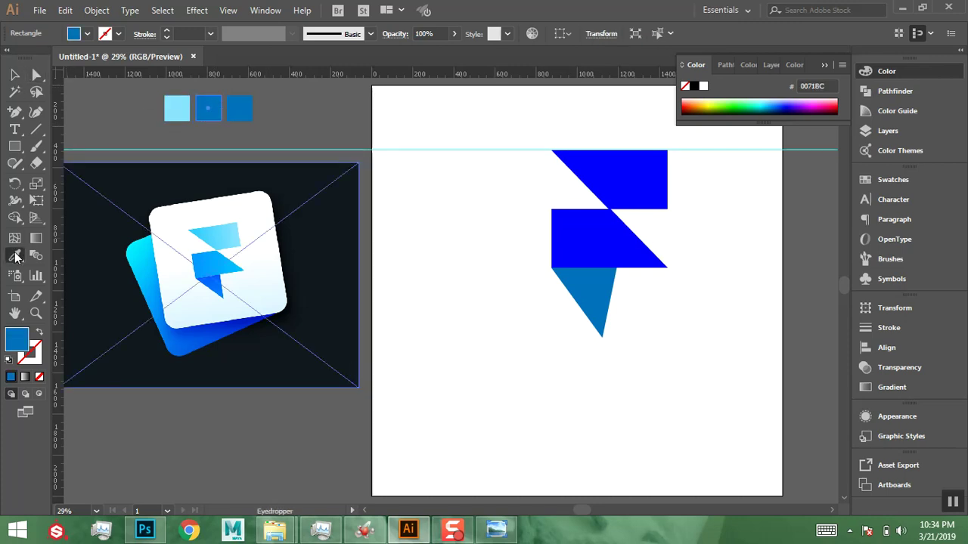
click(205, 232)
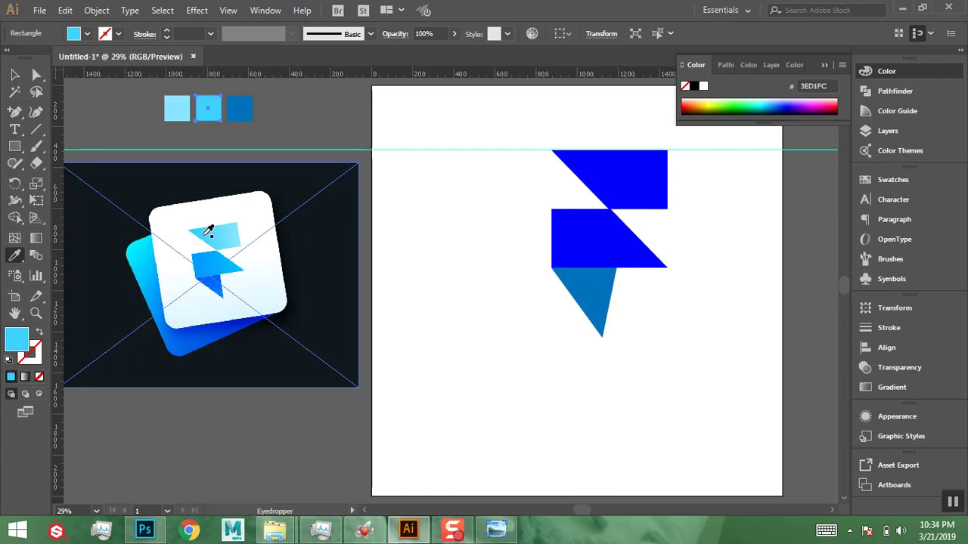
Give the third square a default gradient fill.
click(17, 75)
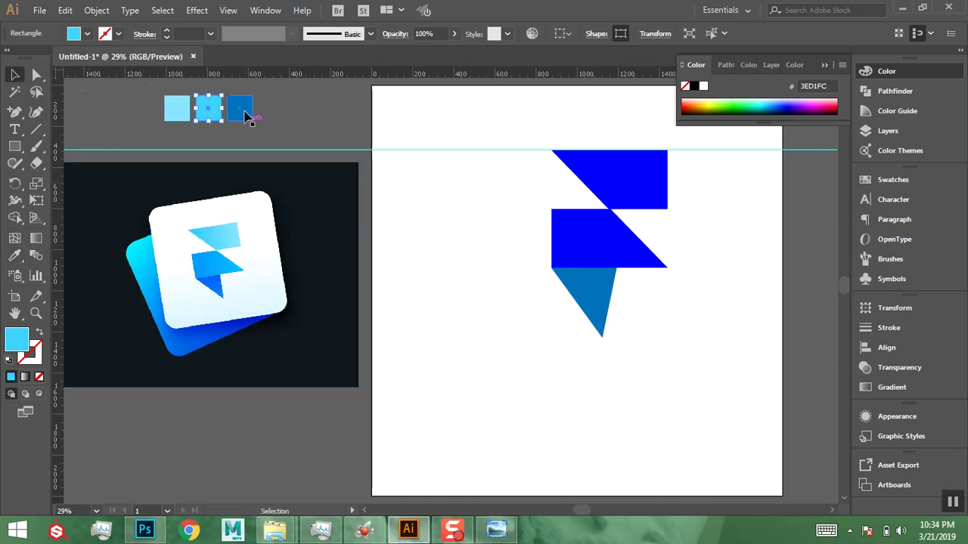
click(239, 111)
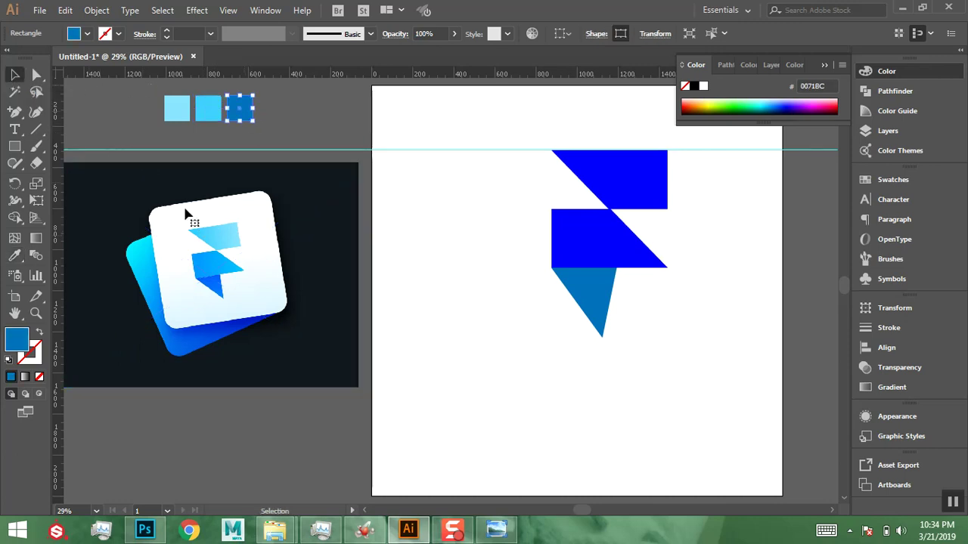
click(25, 376)
click(177, 114)
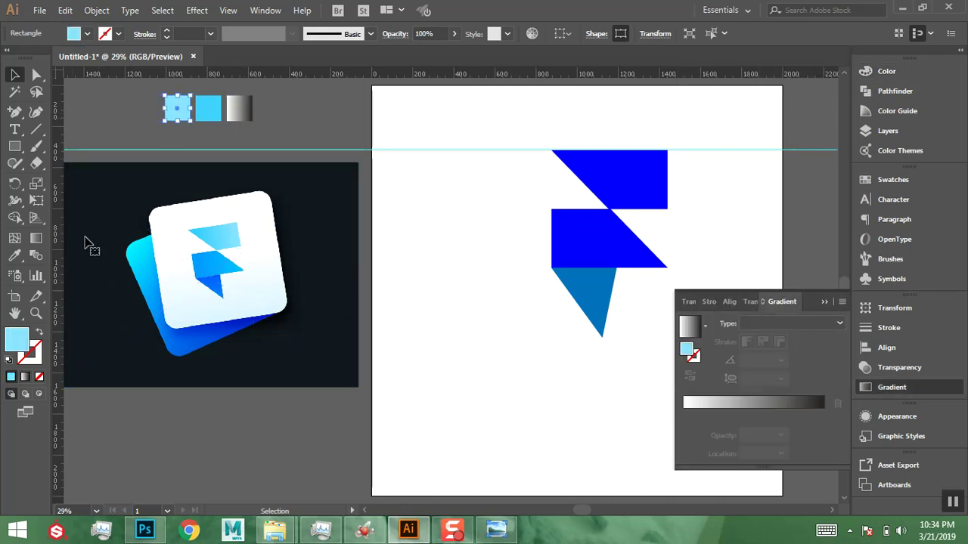
Set the gradient square's right stop to light cyan a0e8f8 in RGB mode.
double_click(15, 342)
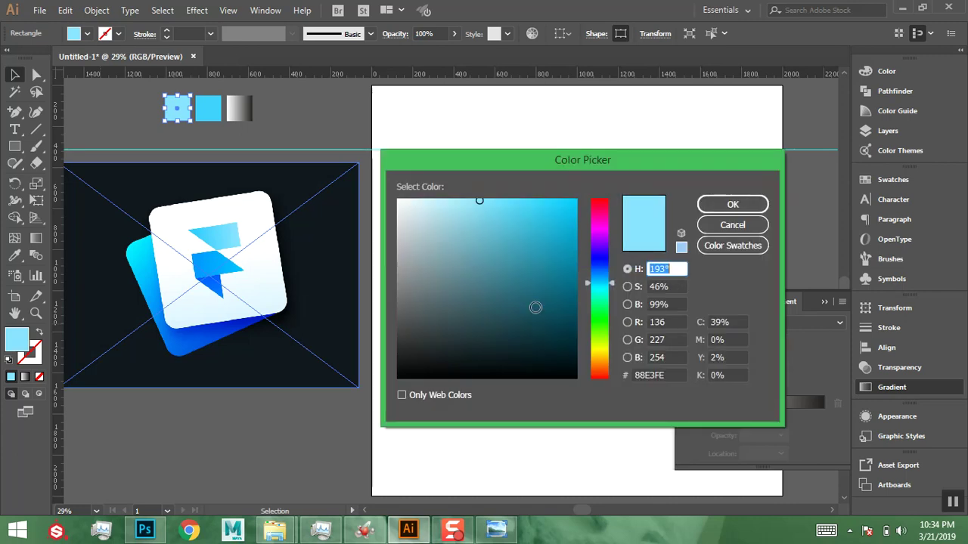
click(674, 375)
drag(674, 375, 590, 390)
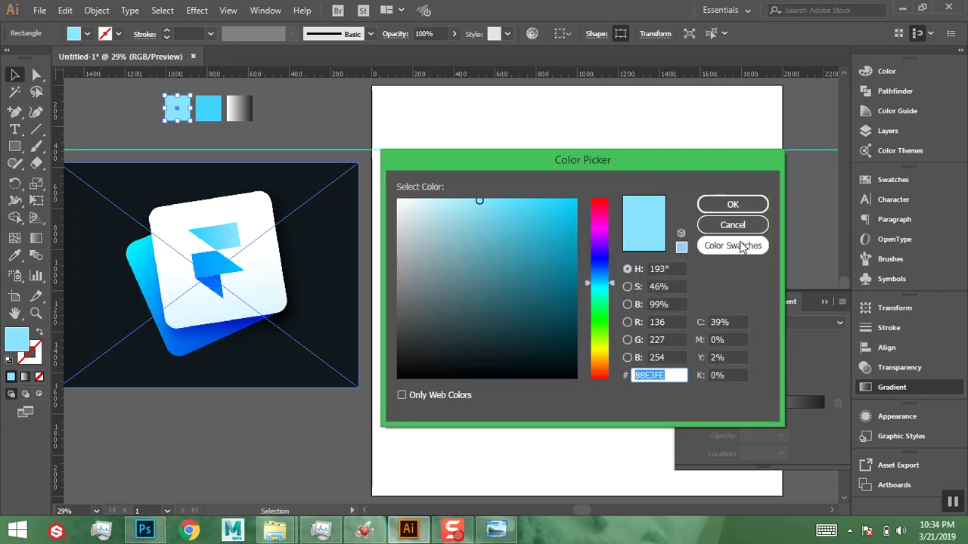
click(722, 205)
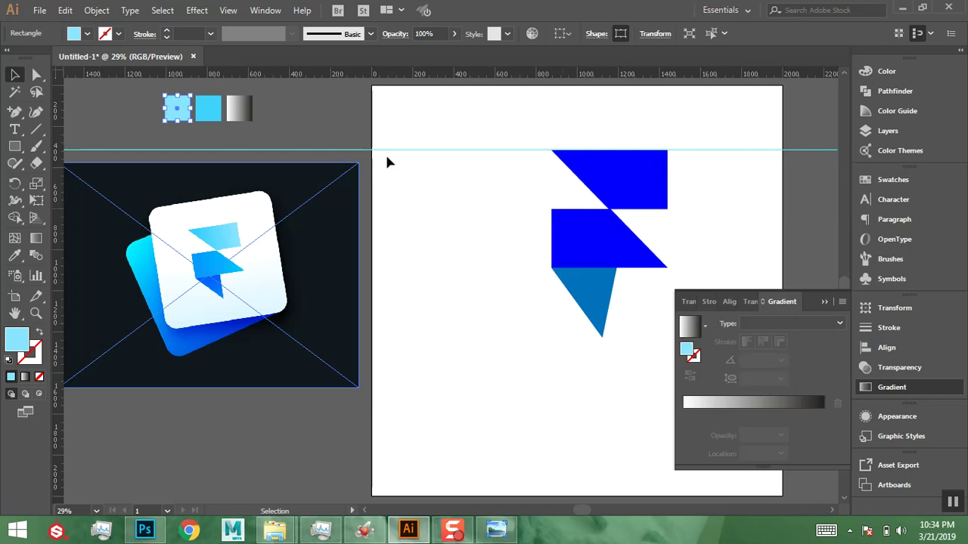
click(239, 113)
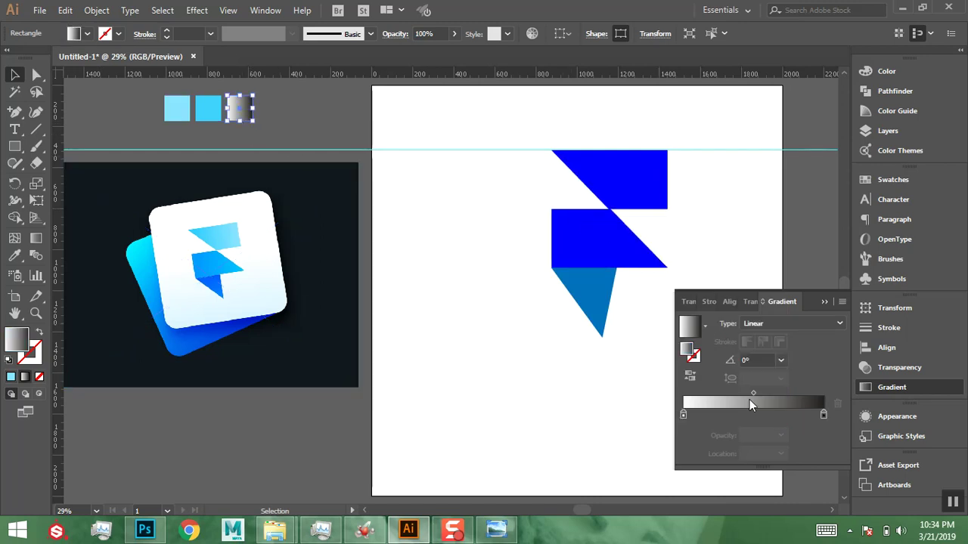
double_click(824, 416)
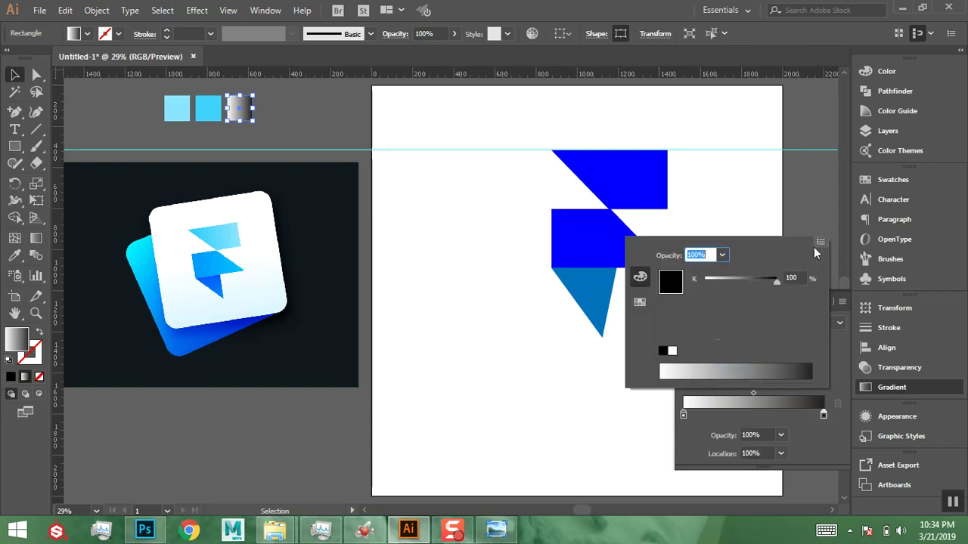
click(819, 242)
click(853, 260)
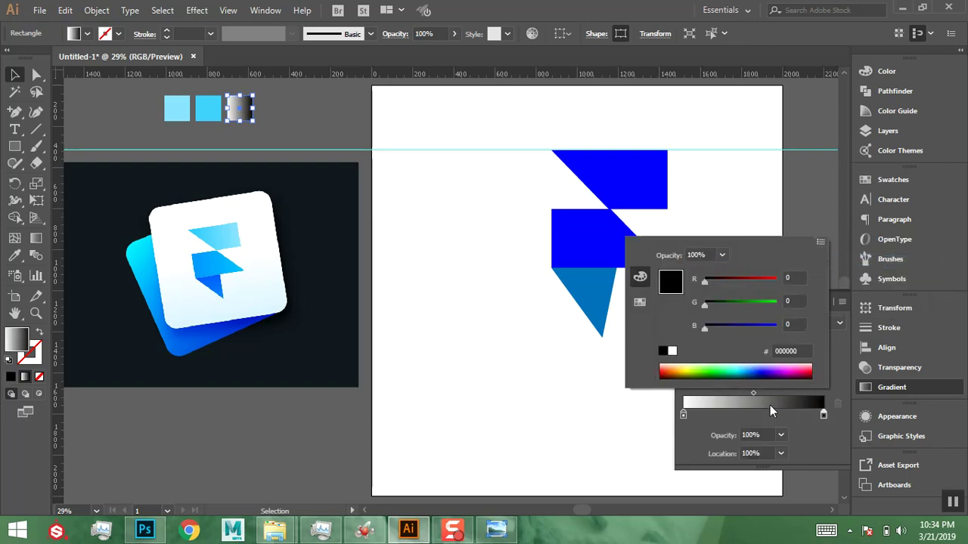
click(800, 352)
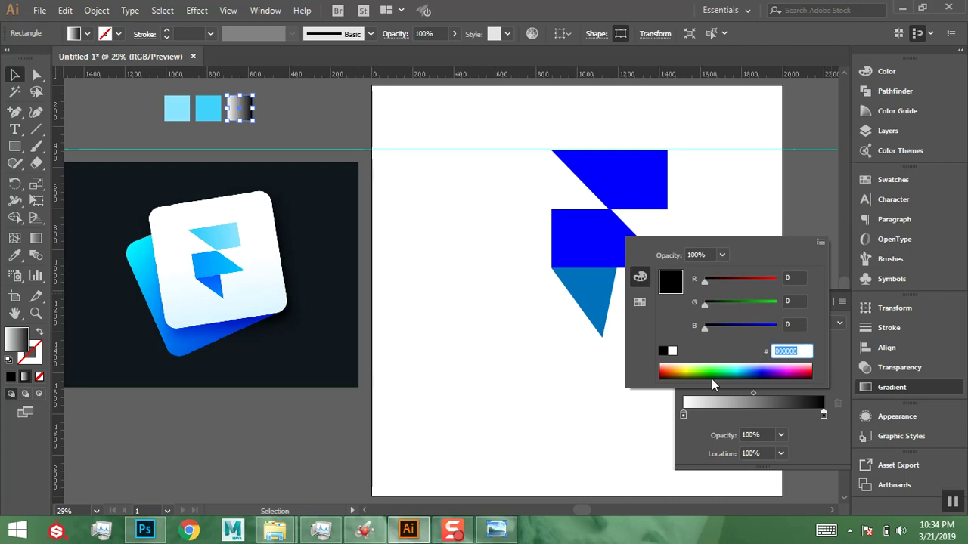
text(a0e8f8)
key(Return)
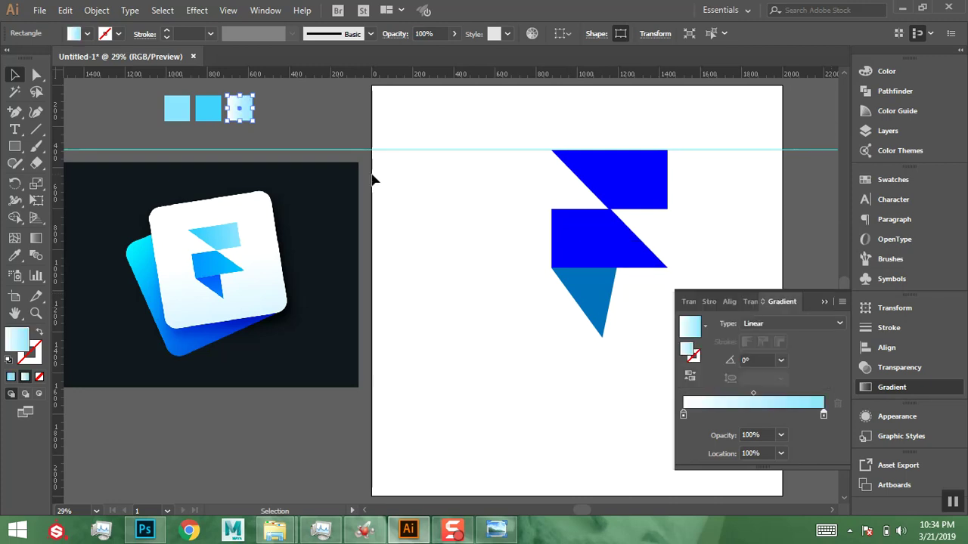
Copy the middle square's 3ED1FC hex value and paste it into the gradient's left stop.
click(208, 112)
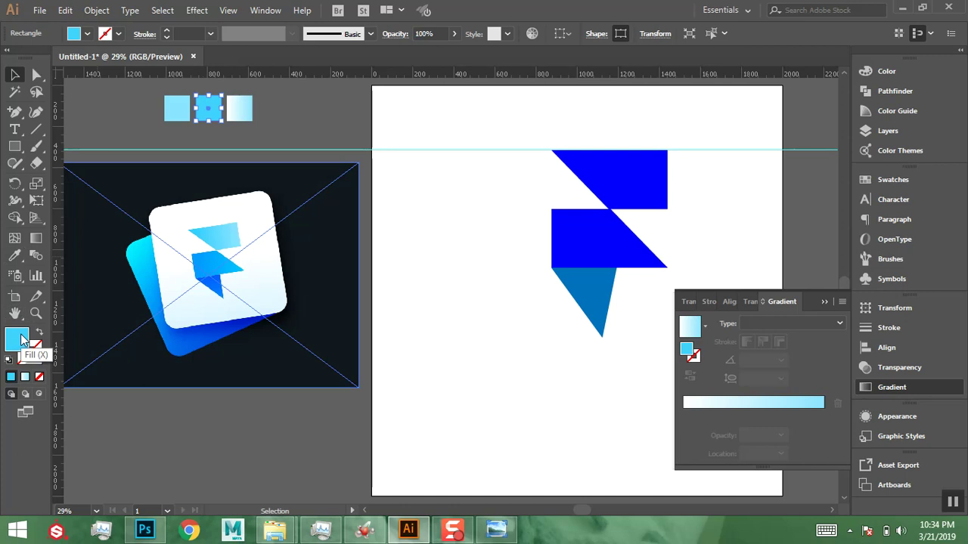
double_click(17, 340)
double_click(670, 377)
key(ctrl+c)
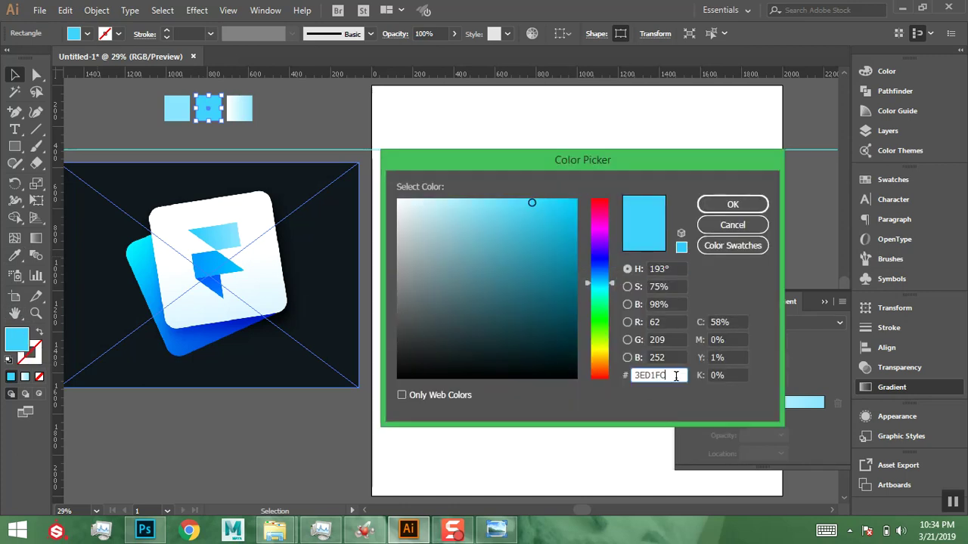
click(732, 204)
click(242, 109)
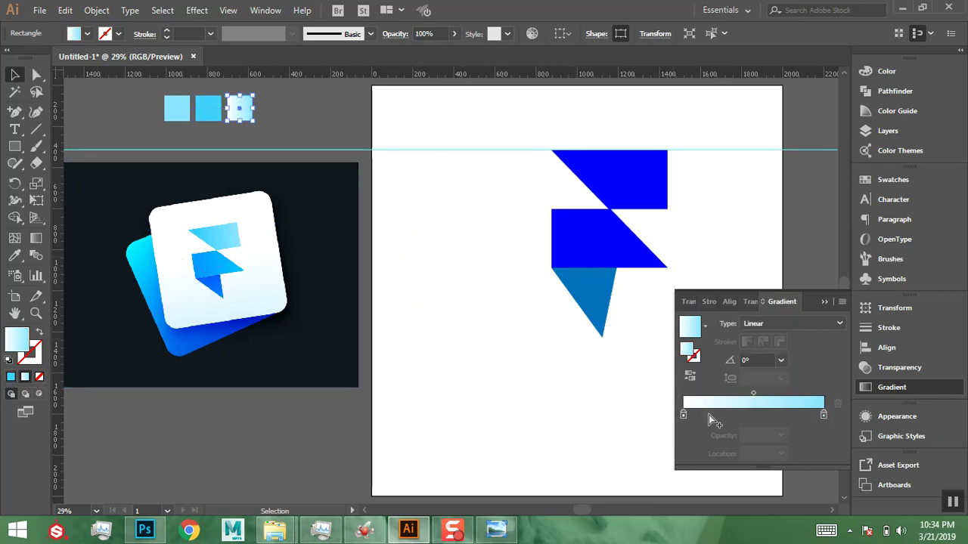
click(684, 416)
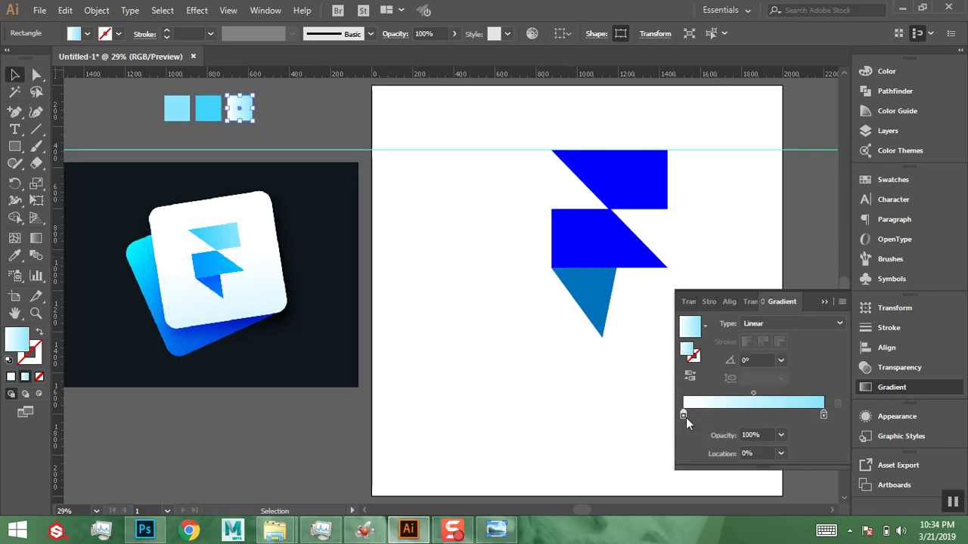
double_click(683, 415)
click(819, 243)
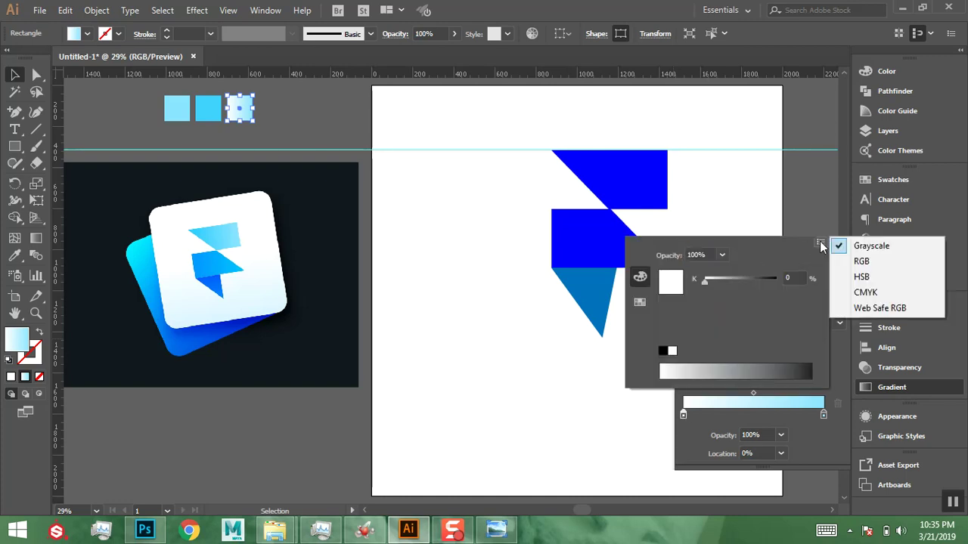
click(851, 262)
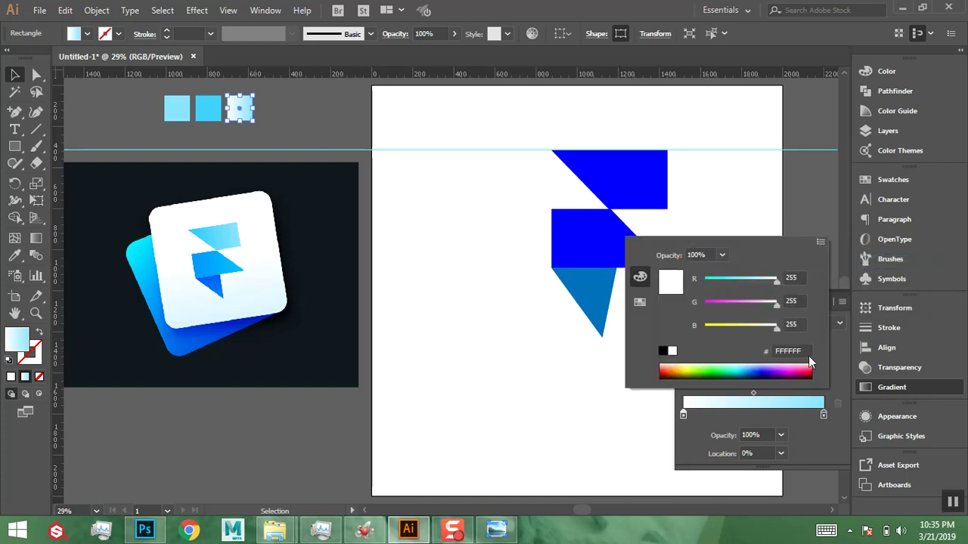
click(790, 352)
key(ctrl+v)
key(Return)
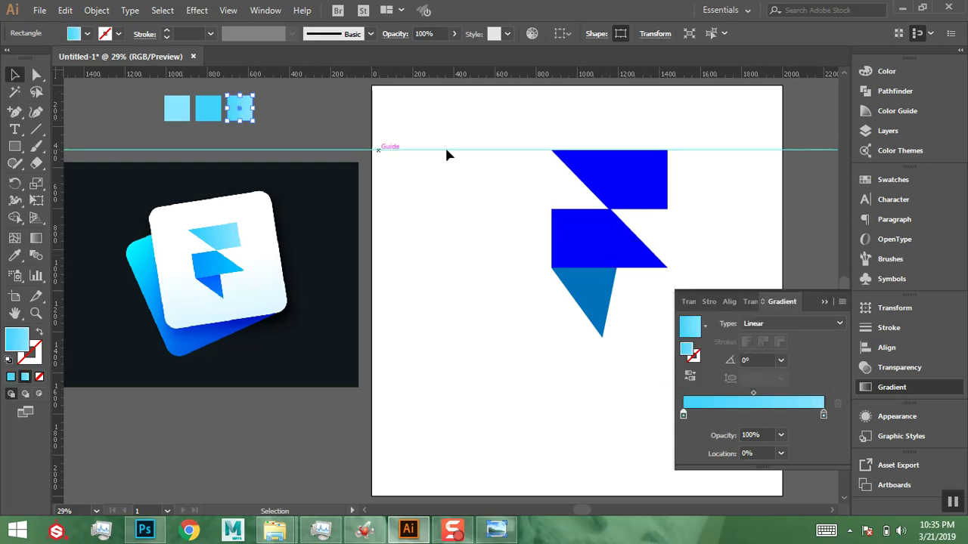
Apply the cyan gradient swatch to the F's top blue piece with the Eyedropper.
click(601, 164)
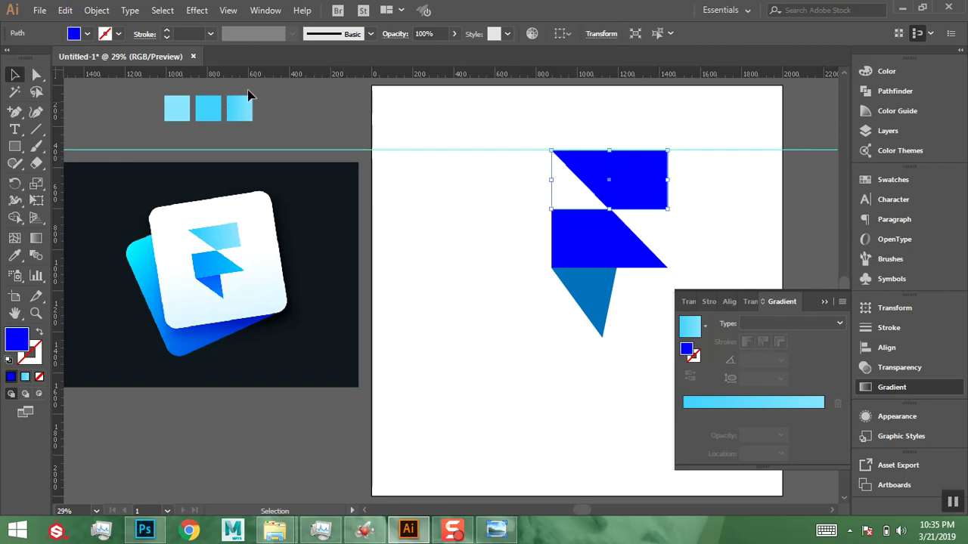
click(16, 257)
click(237, 110)
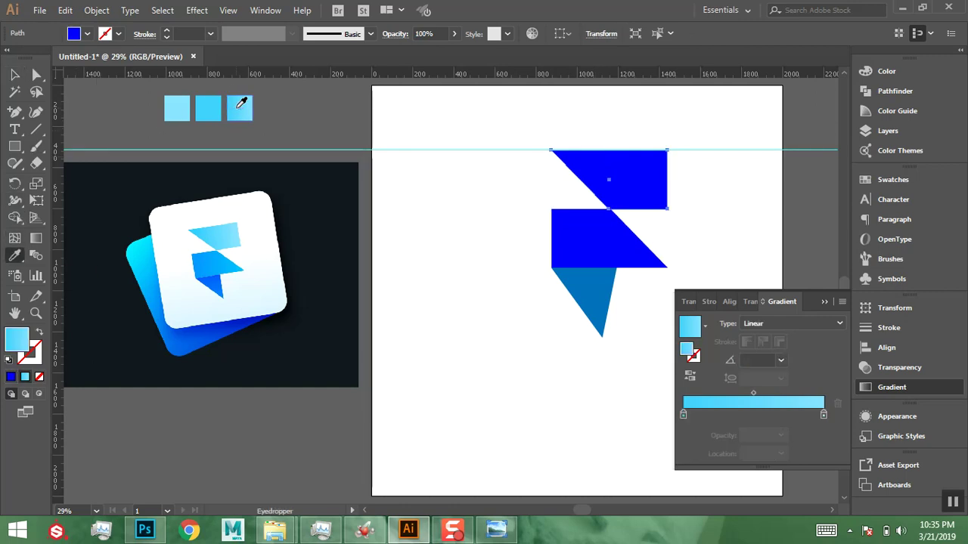
click(13, 77)
Duplicate the three swatch squares below and fill the first copy with the reference F's blue.
drag(139, 99, 255, 138)
click(114, 98)
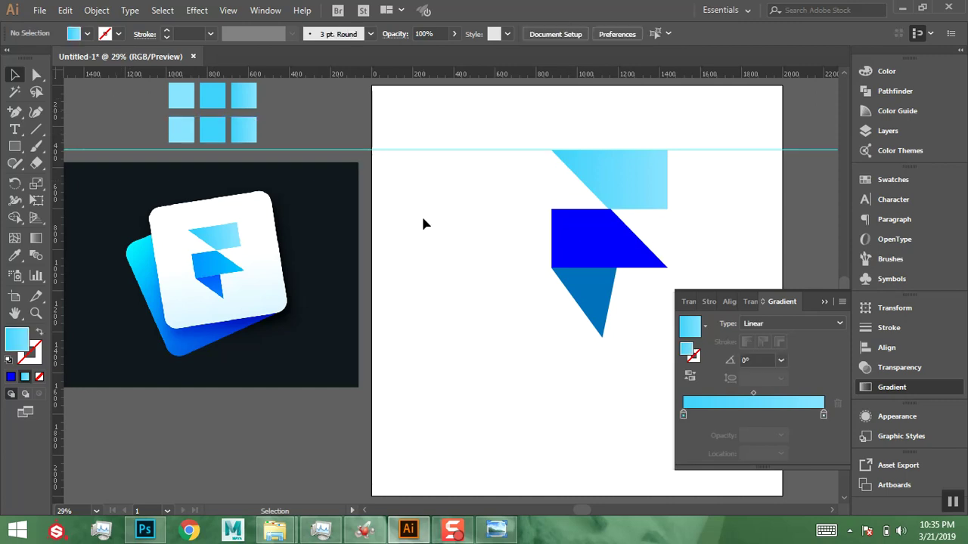
click(181, 139)
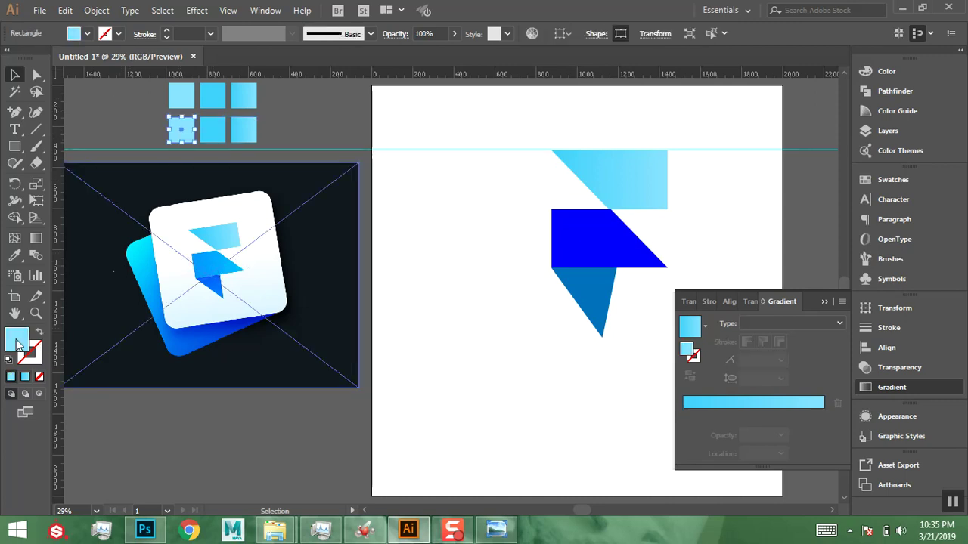
click(14, 256)
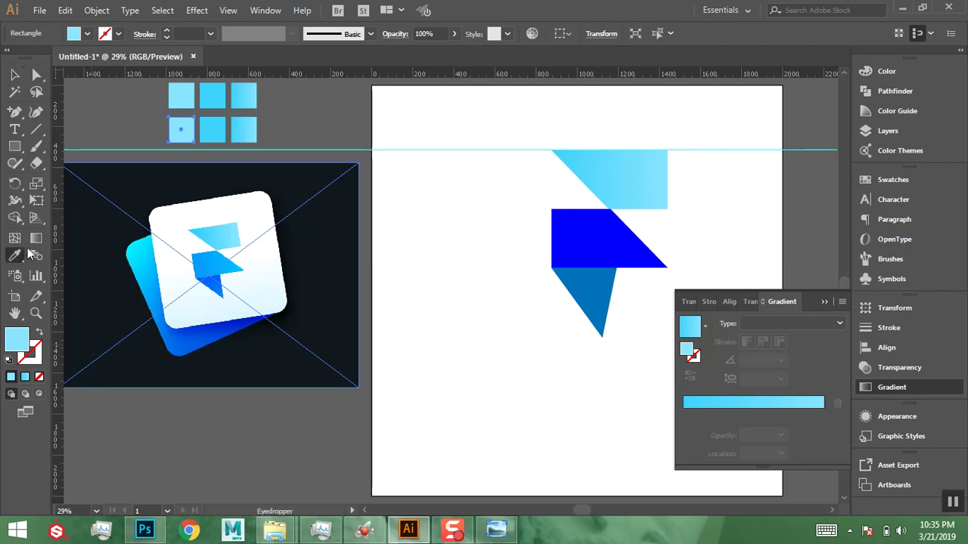
click(203, 262)
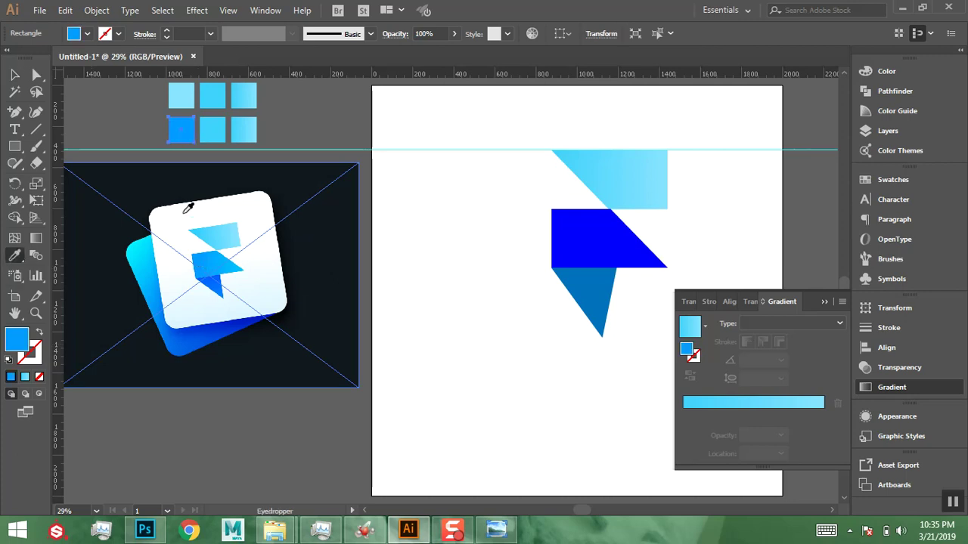
key(v)
click(181, 129)
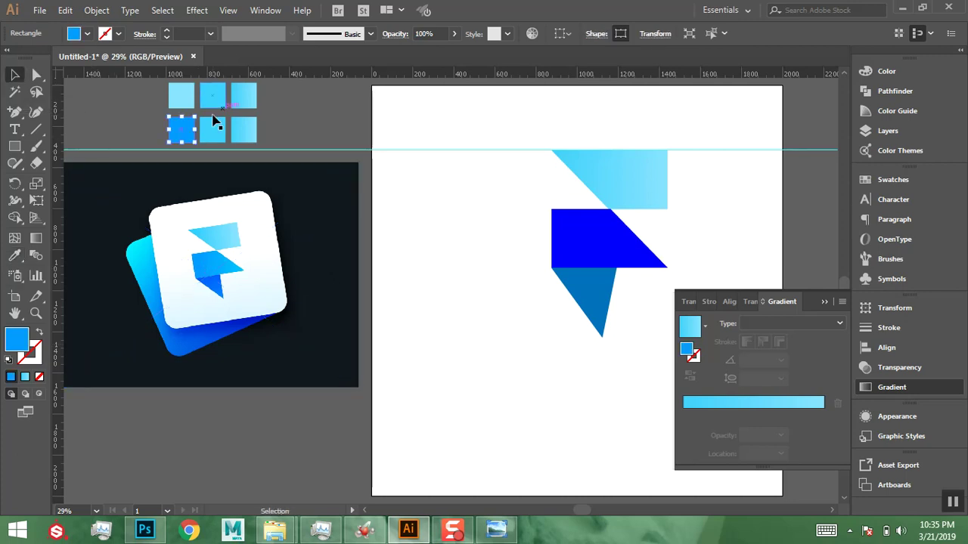
Fill the bottom-middle square with a blue sampled from the reference image.
click(213, 130)
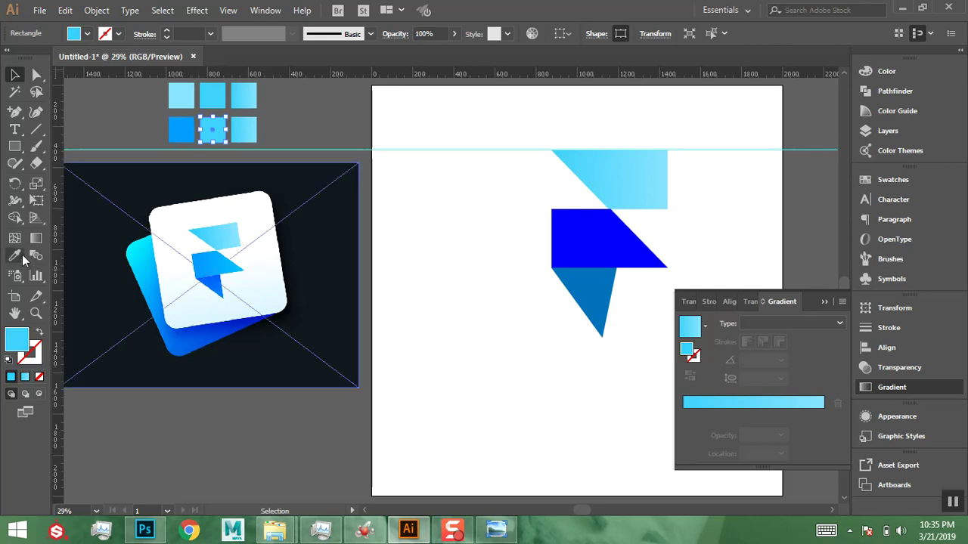
click(22, 255)
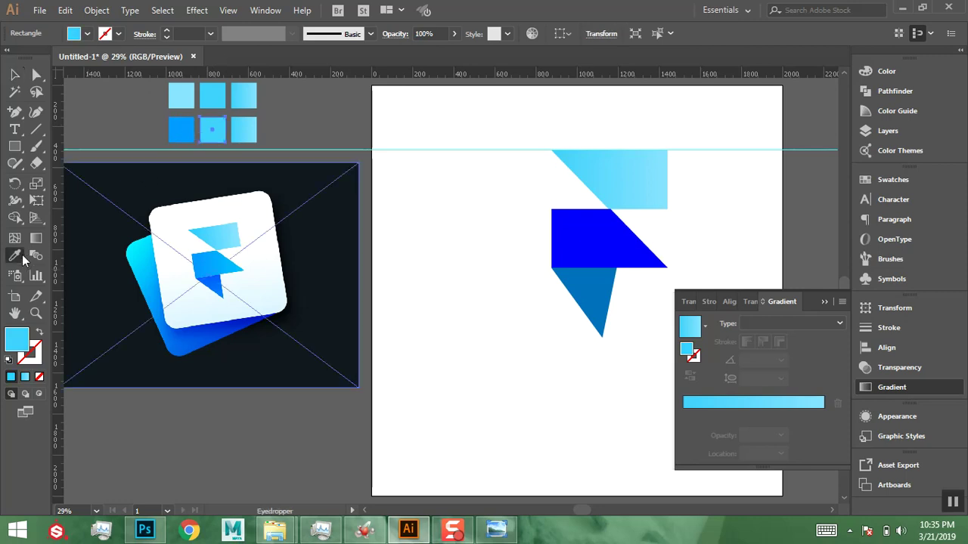
click(241, 261)
click(15, 74)
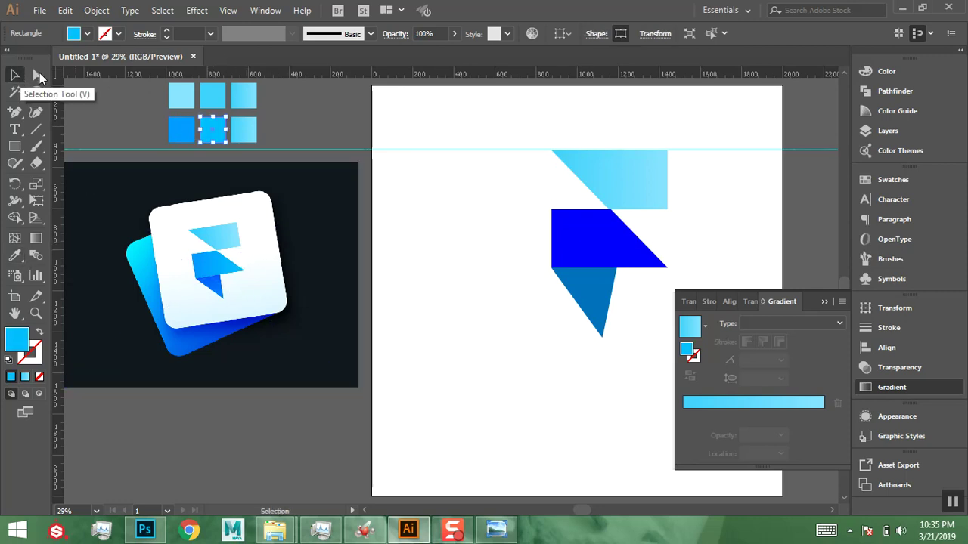
click(251, 132)
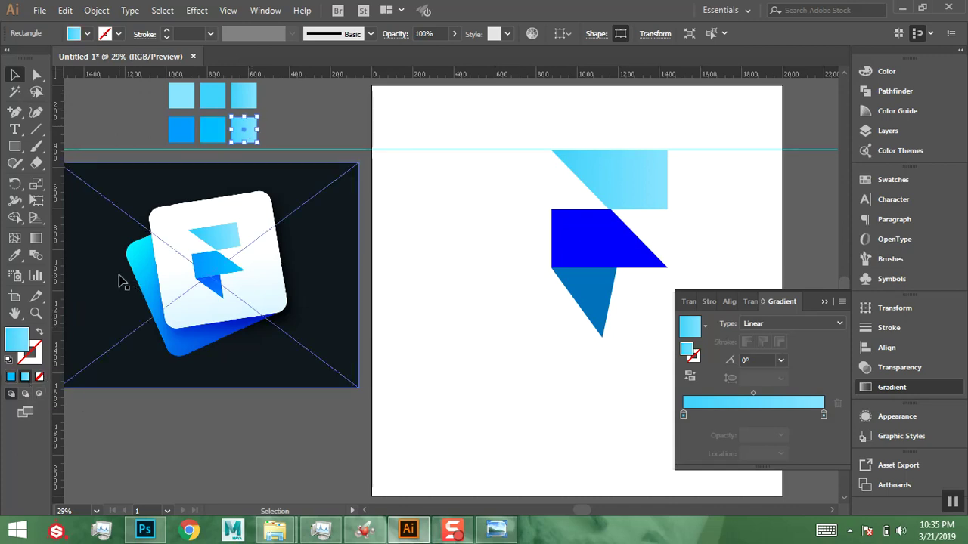
Copy the bottom-left square's 009AFE blue into the bottom-right gradient's left stop.
click(177, 148)
click(163, 165)
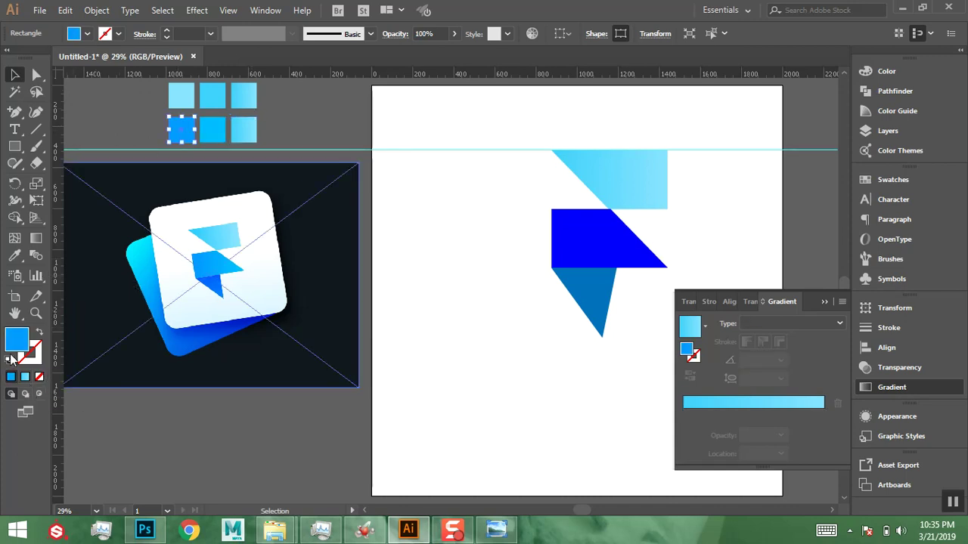
double_click(18, 341)
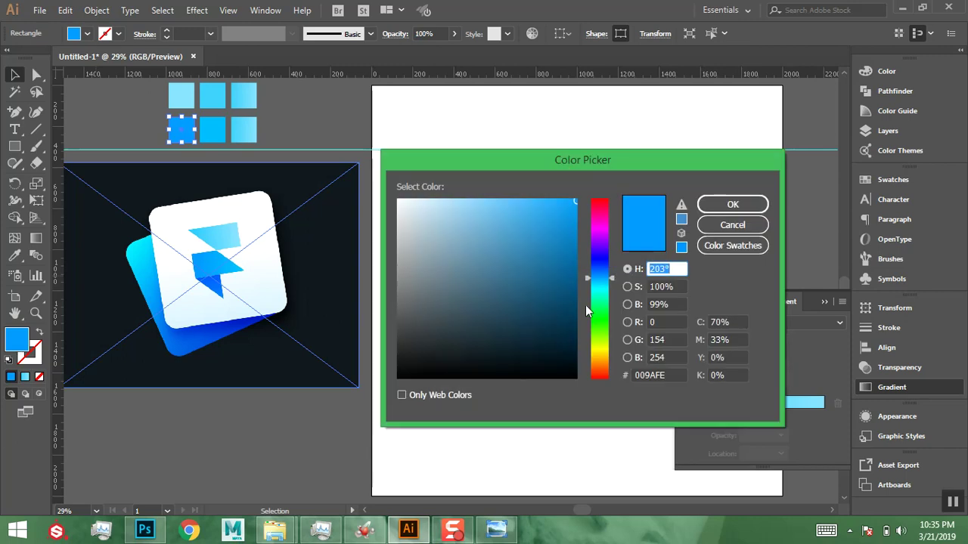
double_click(659, 375)
key(ctrl+c)
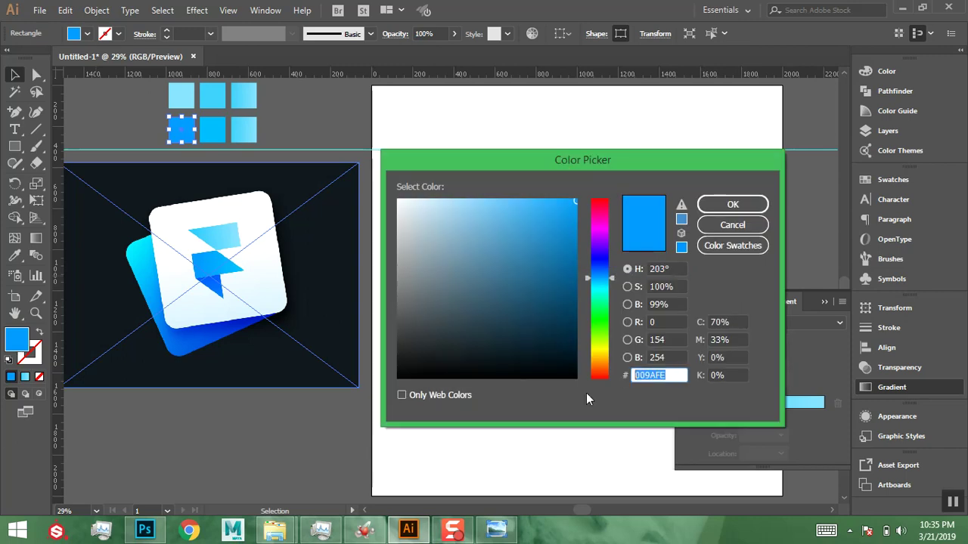
click(730, 209)
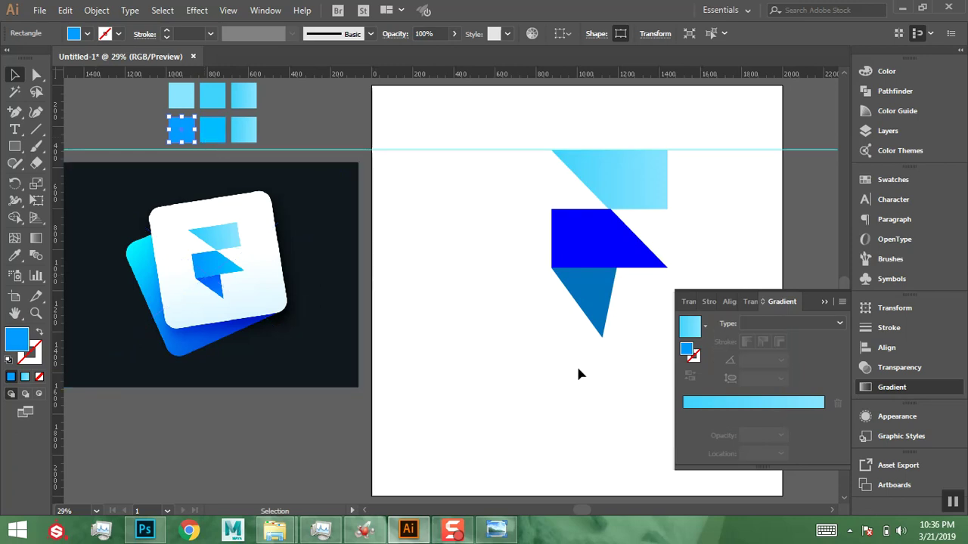
click(245, 131)
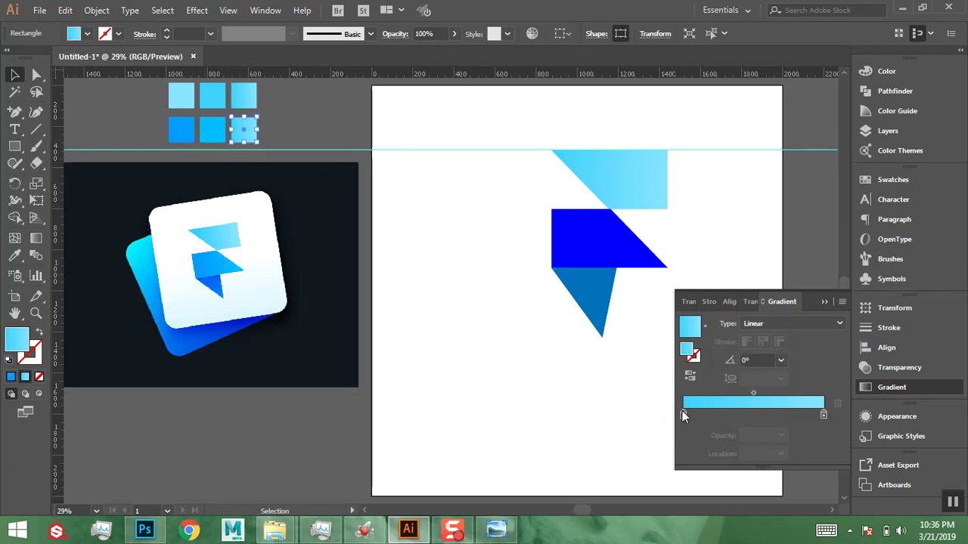
click(683, 415)
double_click(683, 415)
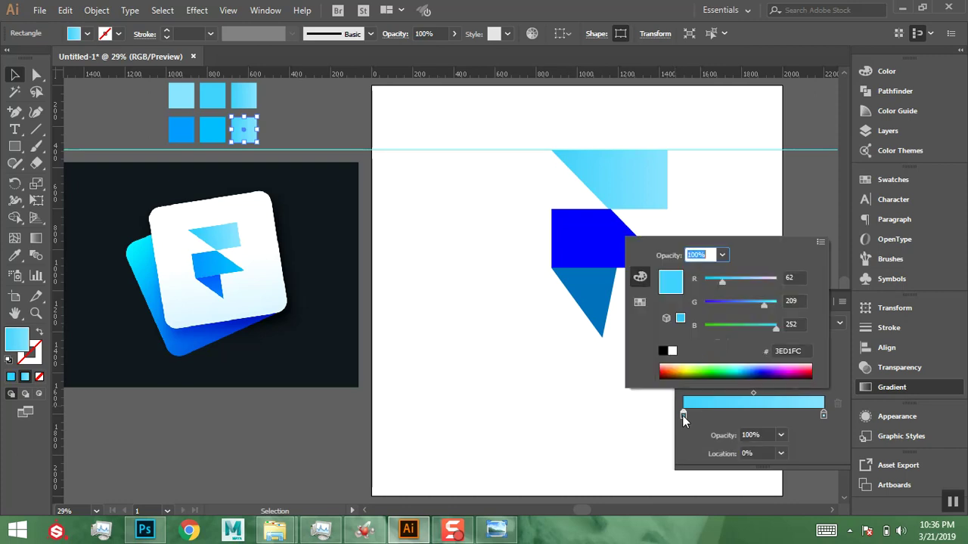
click(807, 352)
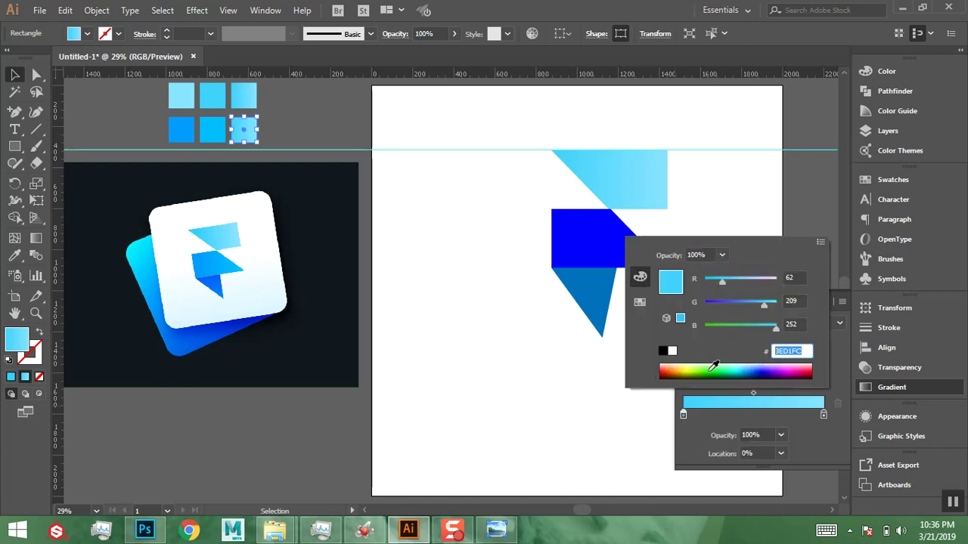
key(ctrl+v)
key(Return)
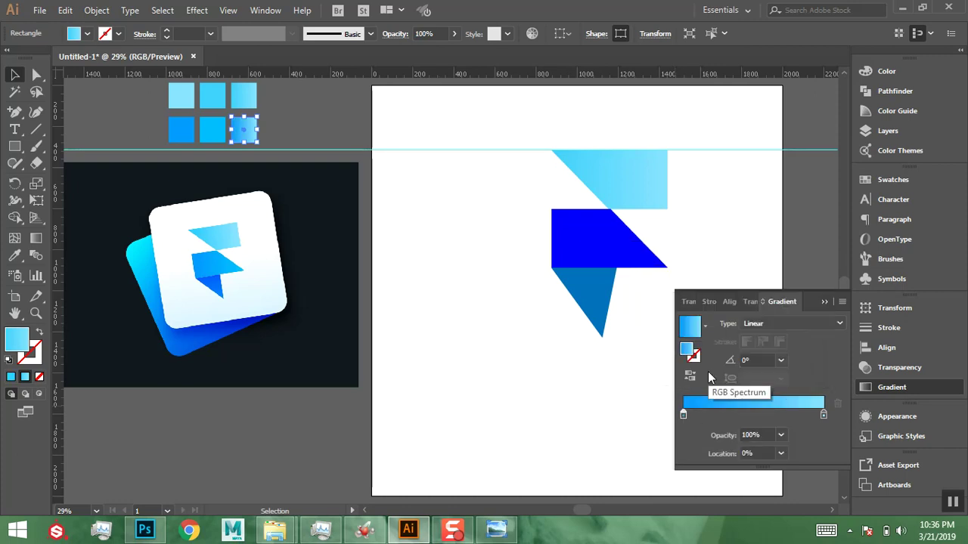
Copy the bottom-middle square's 00BDFF value and set the gradient's right stop to the deeper blue.
click(215, 133)
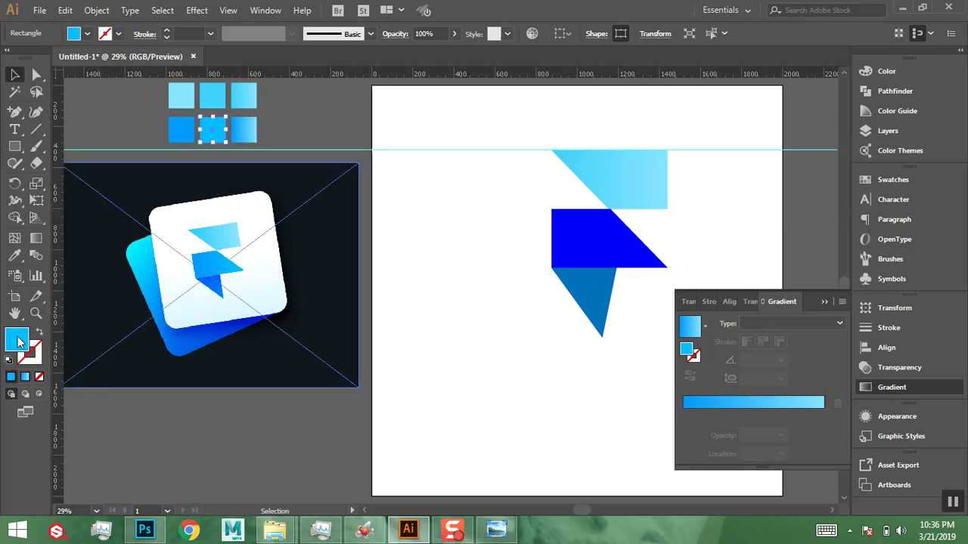
double_click(18, 338)
double_click(671, 374)
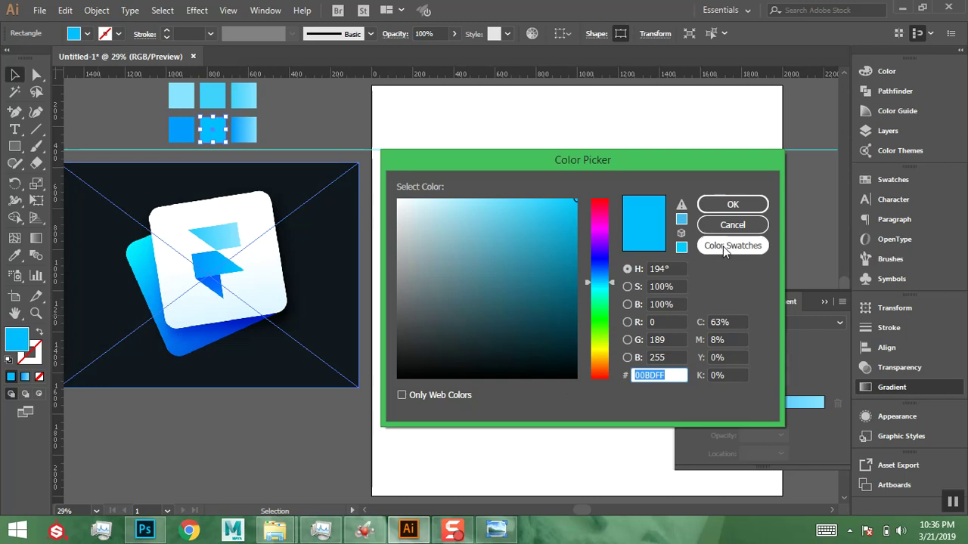
click(729, 206)
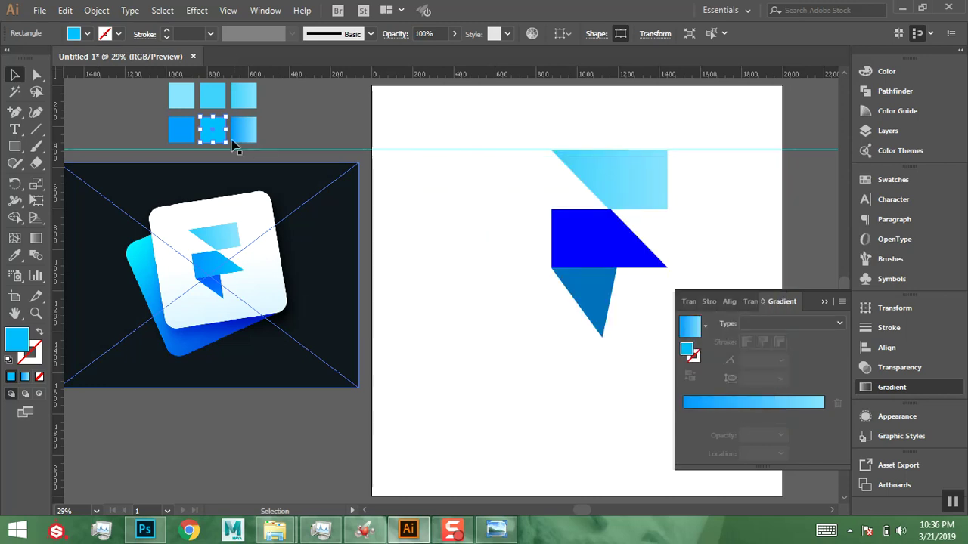
click(242, 133)
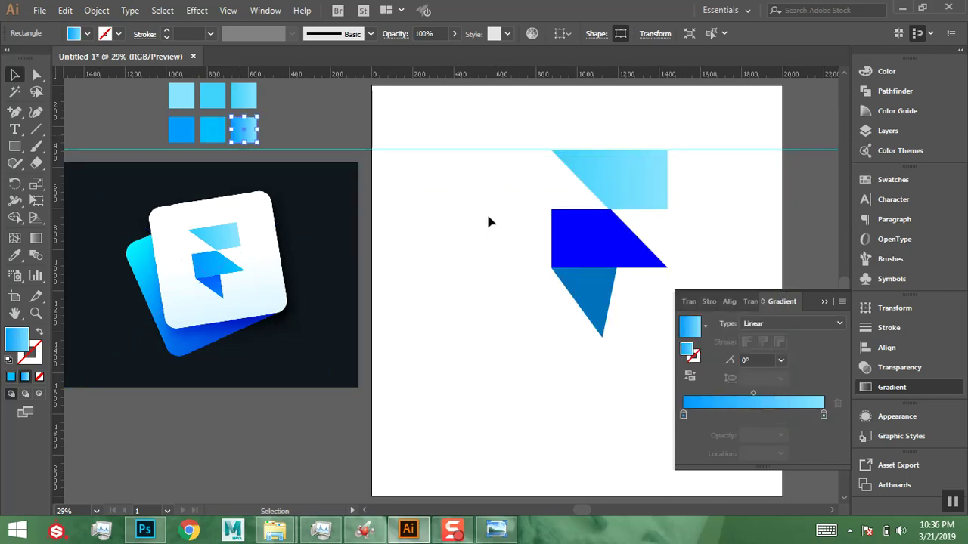
click(823, 416)
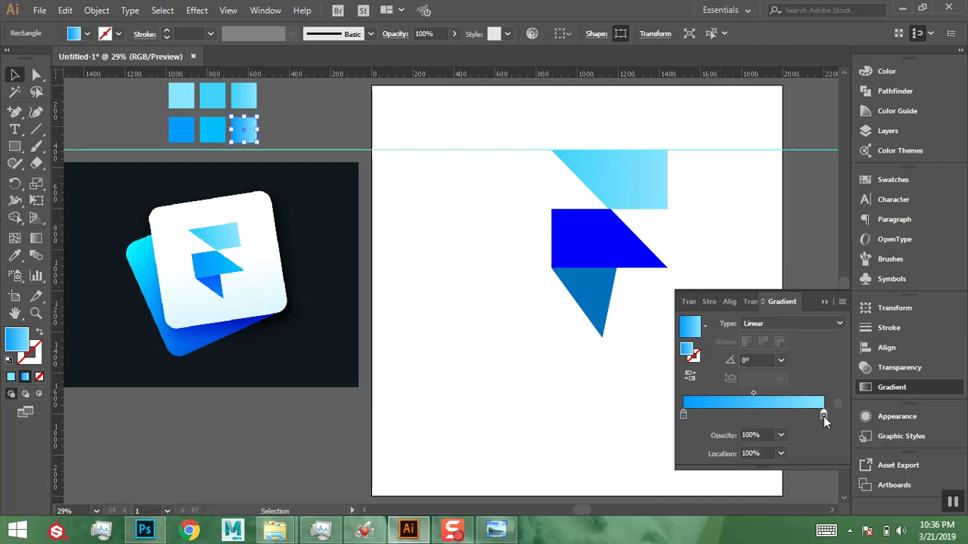
double_click(823, 416)
click(805, 348)
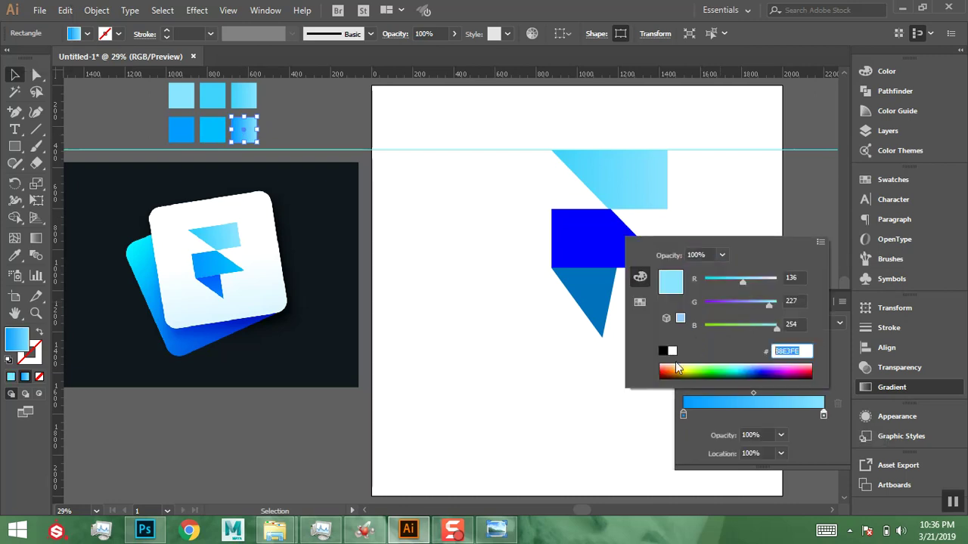
key(Return)
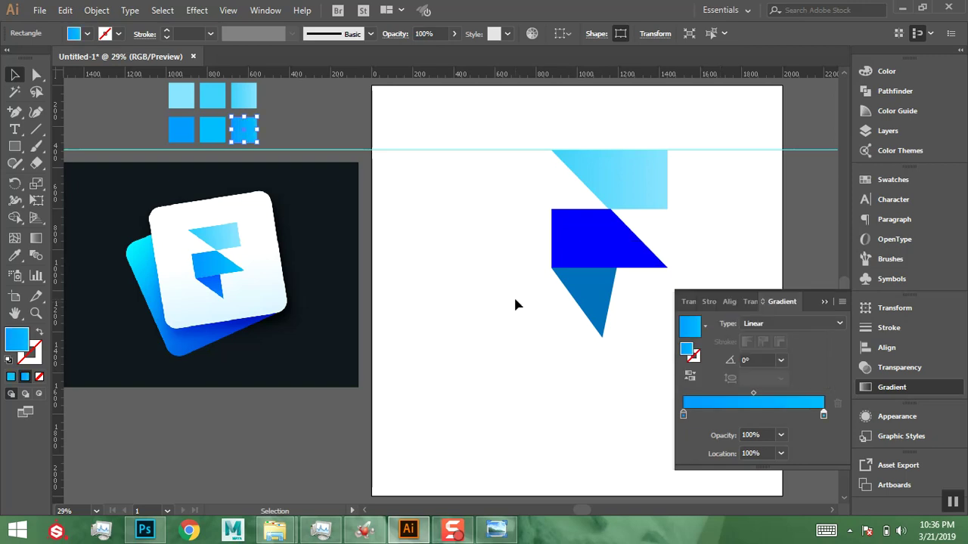
click(577, 246)
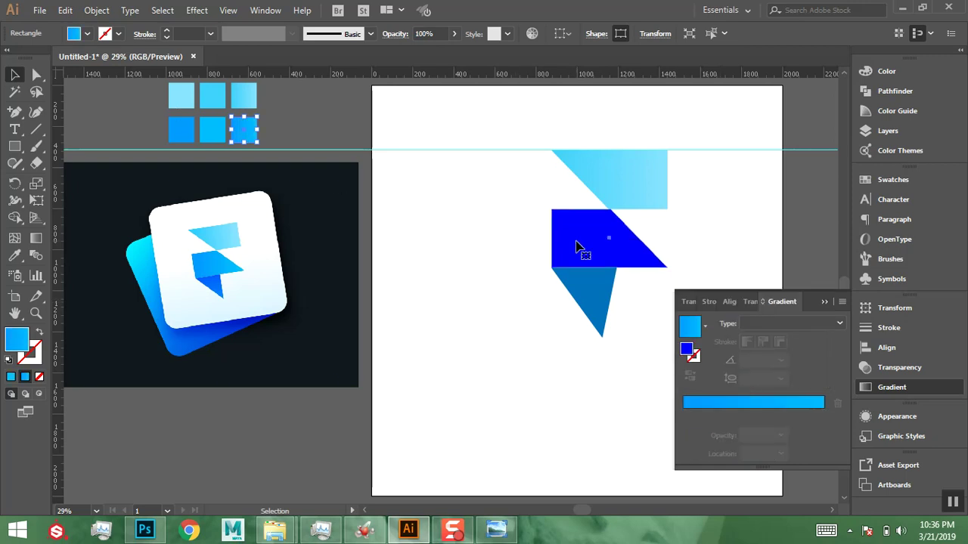
Eyedropper the bottom-right swatch's gradient onto the F's middle shape and shift its right stop to 86.14%.
click(17, 258)
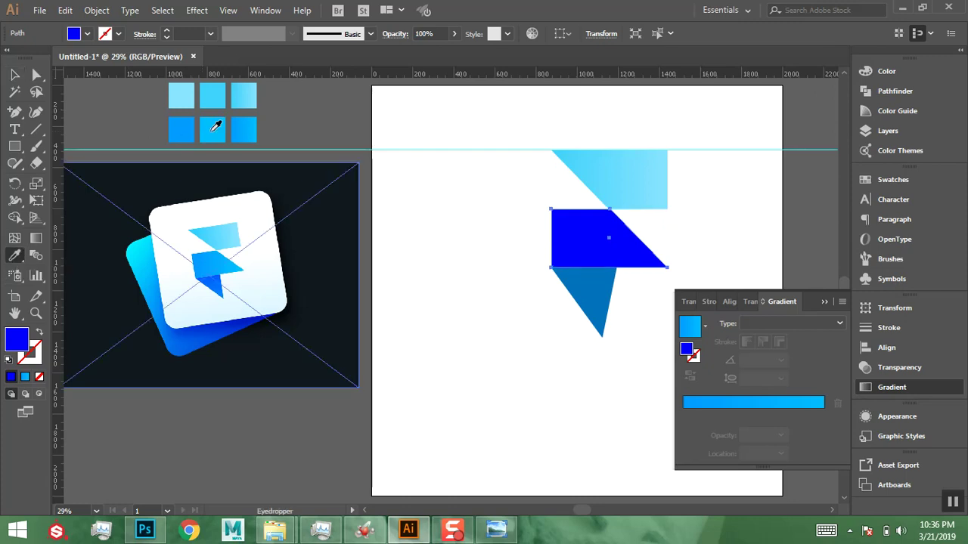
click(248, 125)
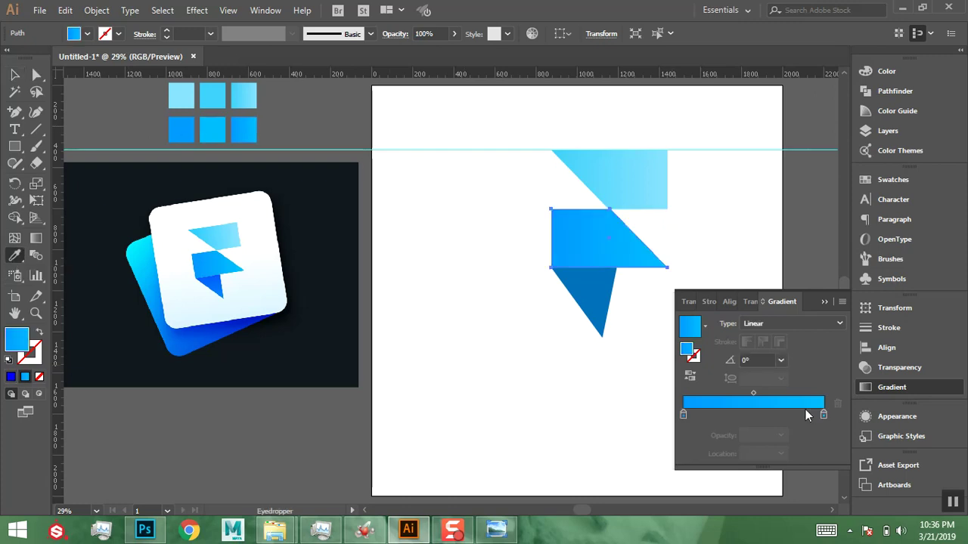
drag(824, 416, 806, 414)
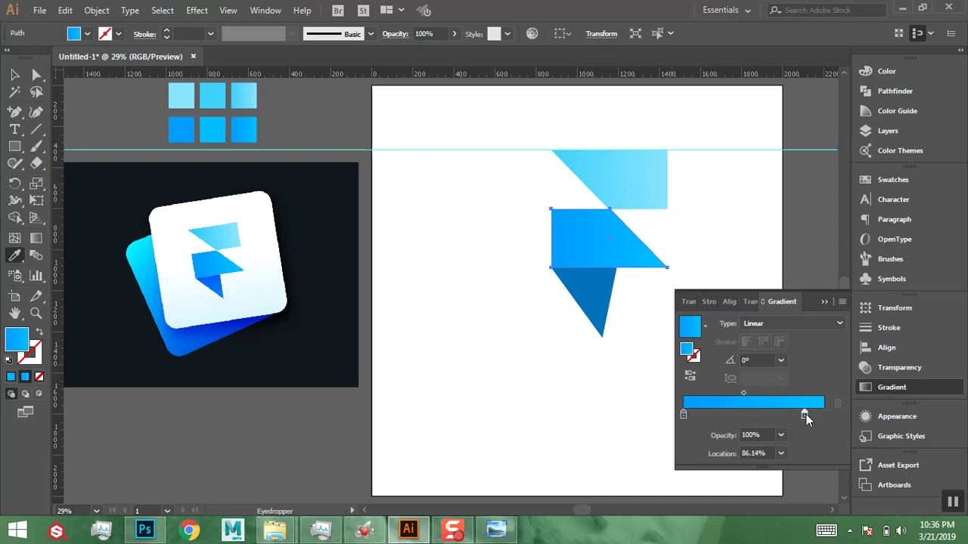
click(17, 73)
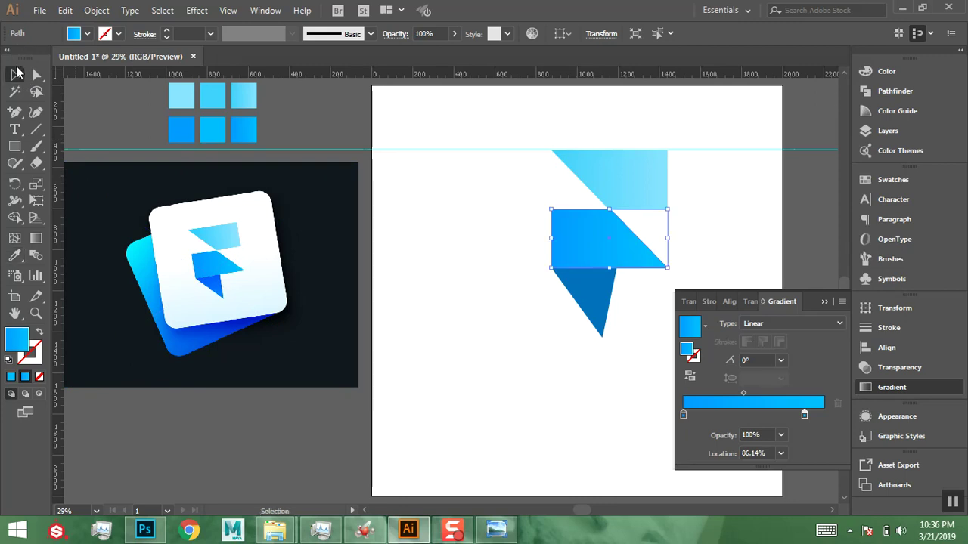
click(605, 322)
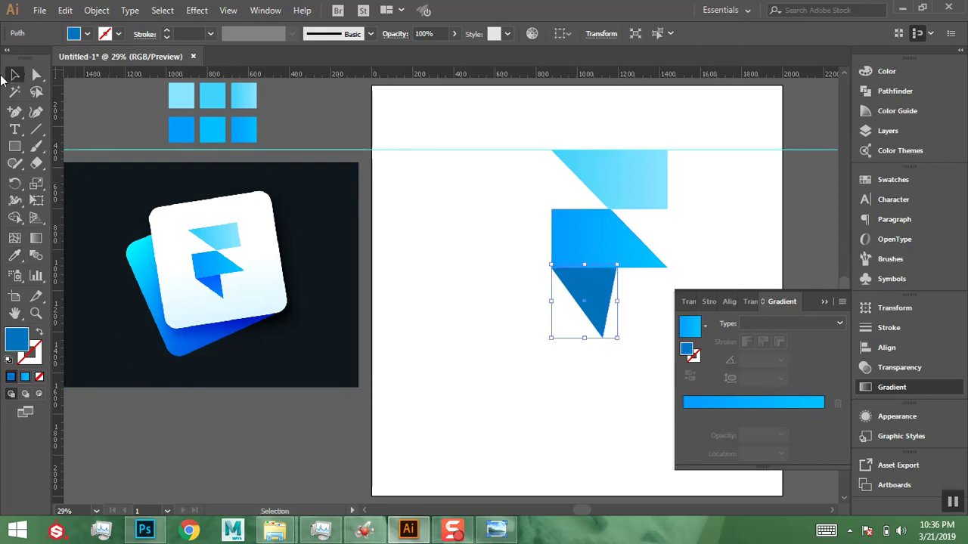
Eyedrop a brighter blue onto the bottom triangle, then set a new fill colour by hex.
click(14, 256)
click(221, 286)
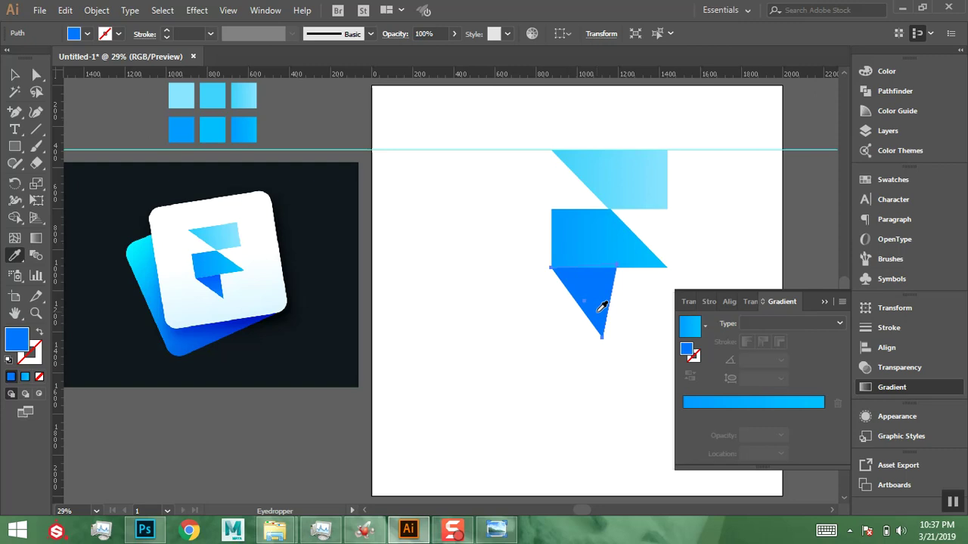
click(18, 77)
click(134, 110)
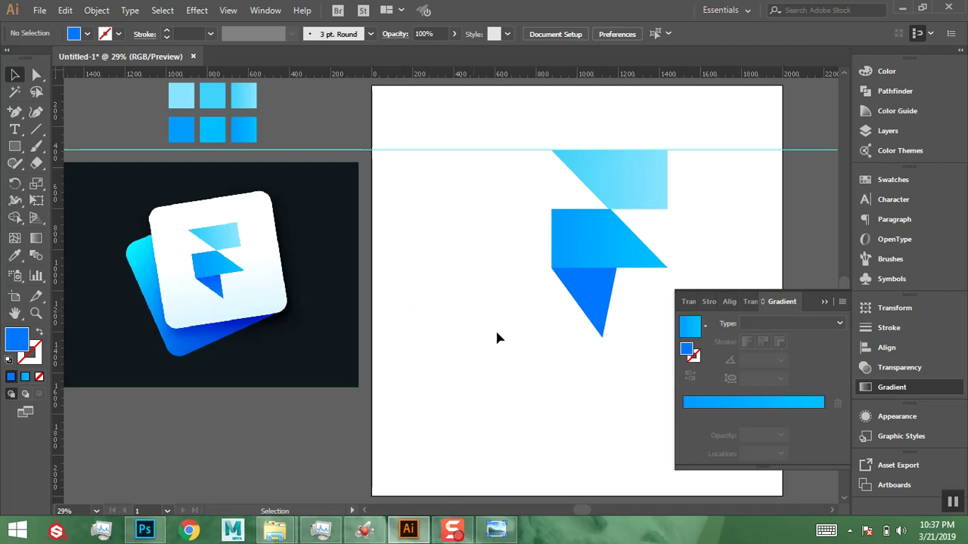
double_click(17, 339)
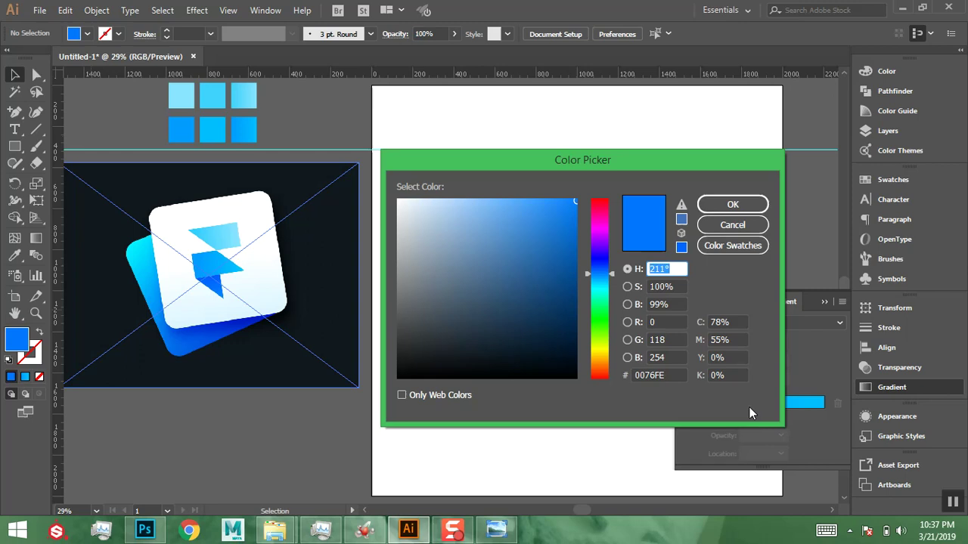
click(679, 377)
key(ctrl+c)
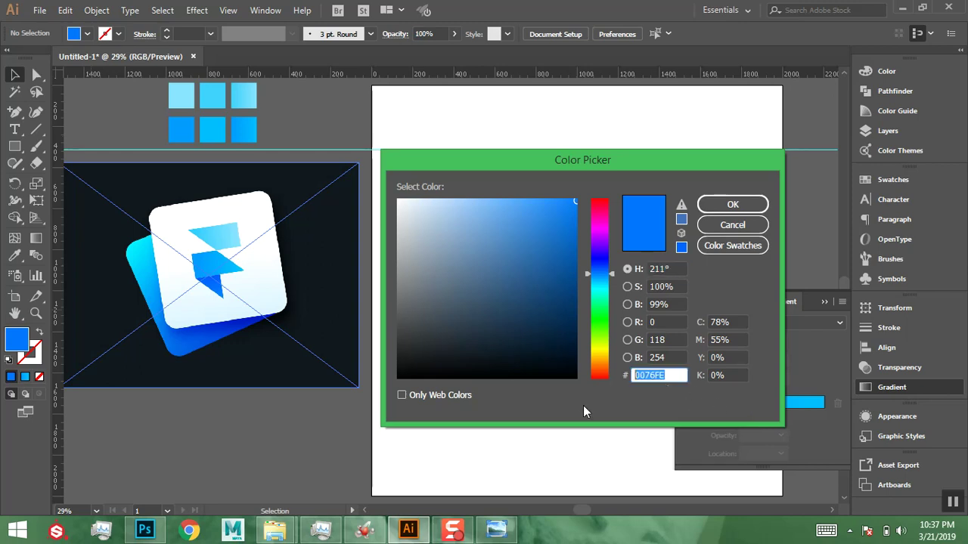
click(730, 204)
Give the F's bottom triangle a linear gradient fill.
click(588, 283)
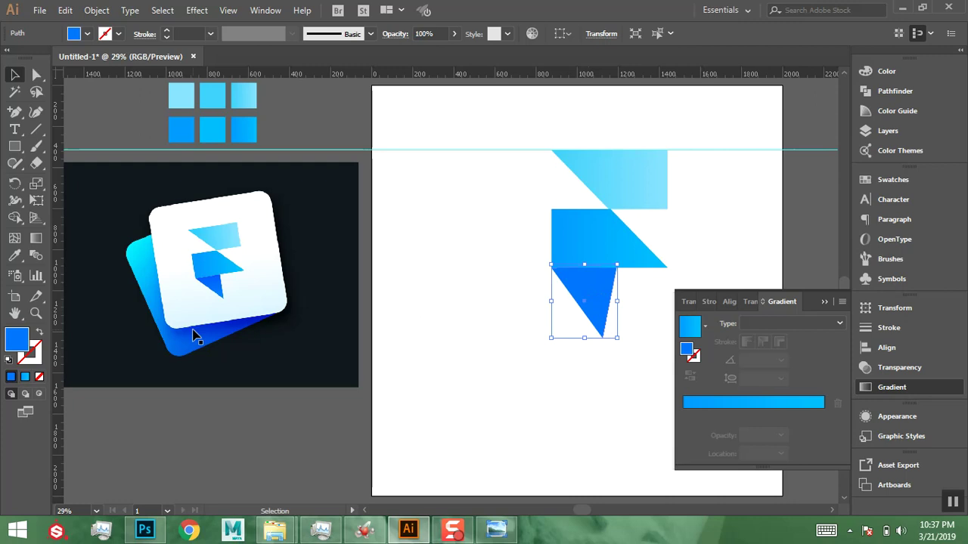
click(688, 352)
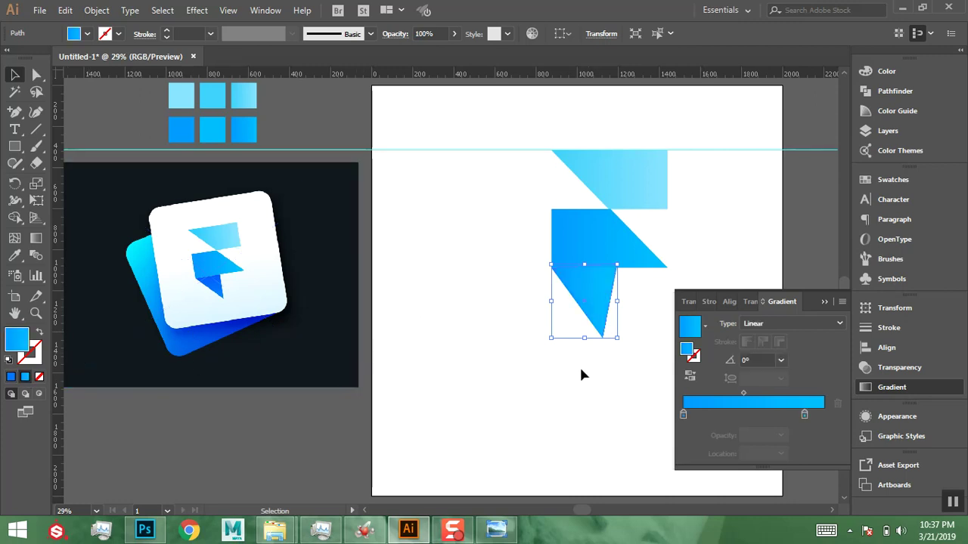
click(682, 416)
double_click(683, 415)
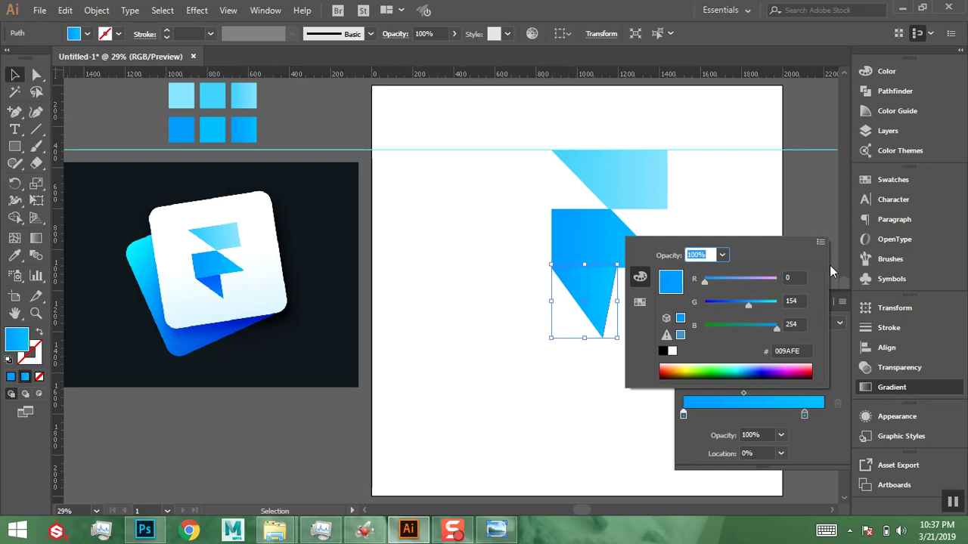
click(840, 338)
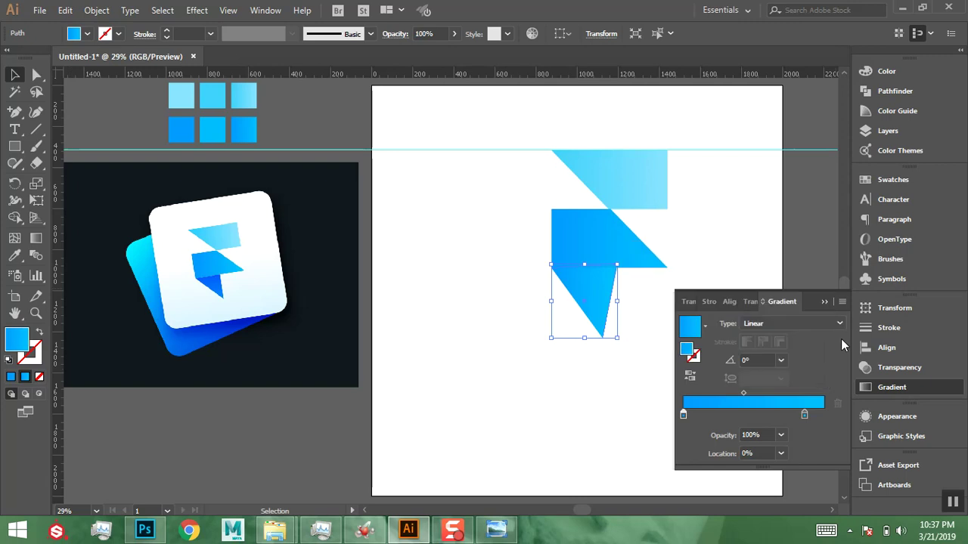
Set the gradient's right stop to a darker blue and the angle to 90°.
click(803, 415)
double_click(804, 415)
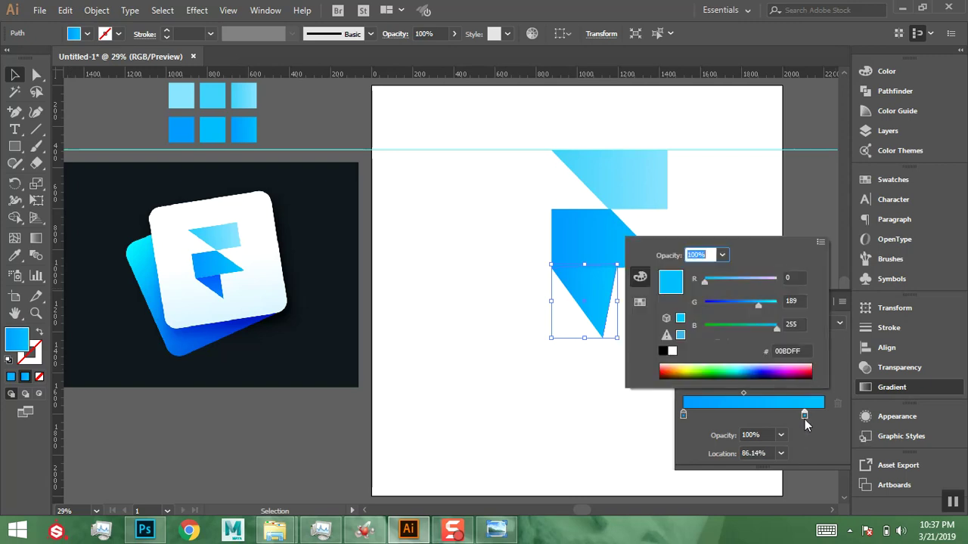
click(806, 350)
key(ctrl+v)
key(Return)
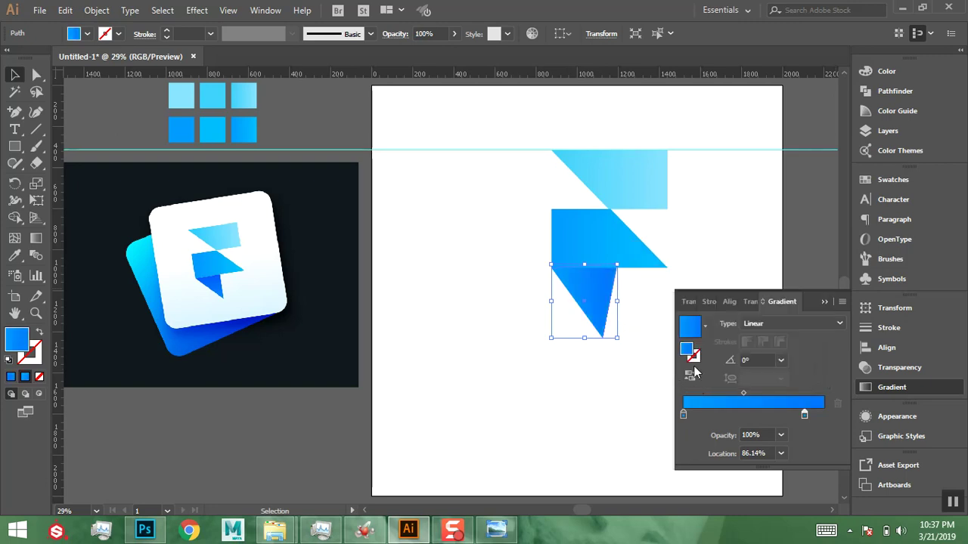
click(781, 360)
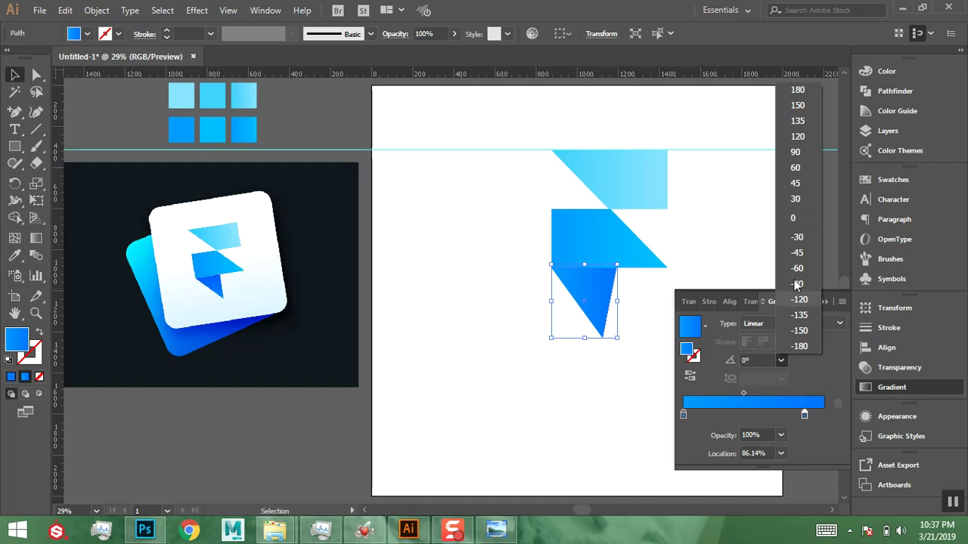
click(795, 152)
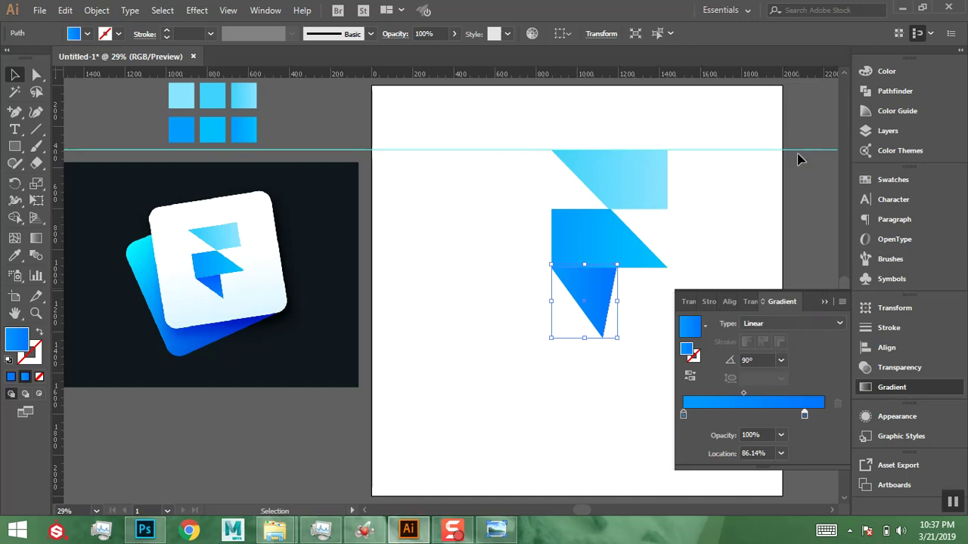
Change the left stop to 0076FE, then raise its green value to 133.
click(684, 419)
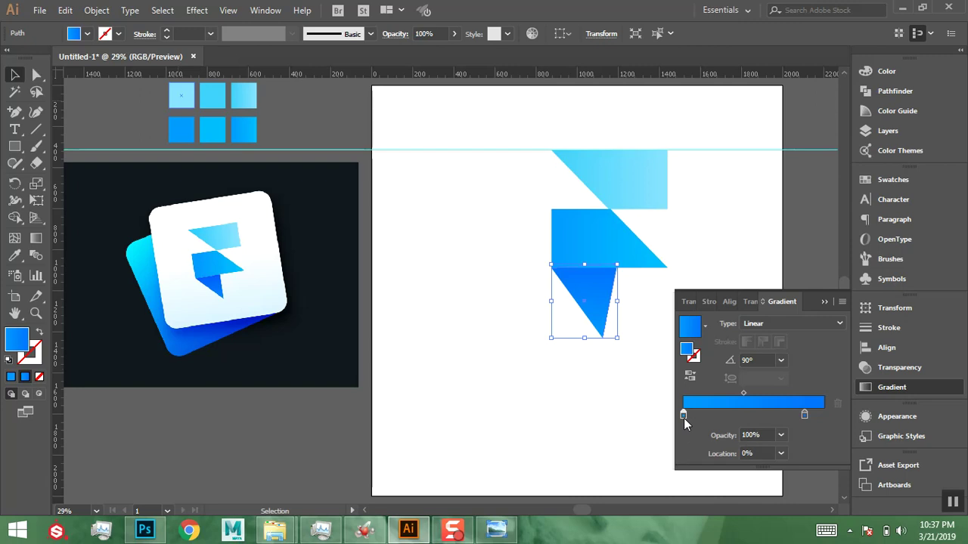
double_click(684, 416)
click(800, 352)
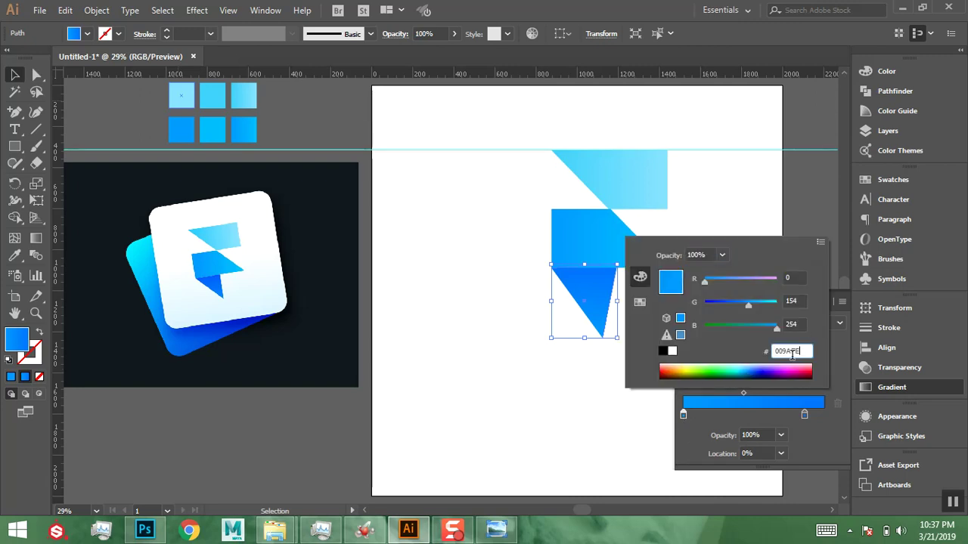
key(ctrl+v)
key(Return)
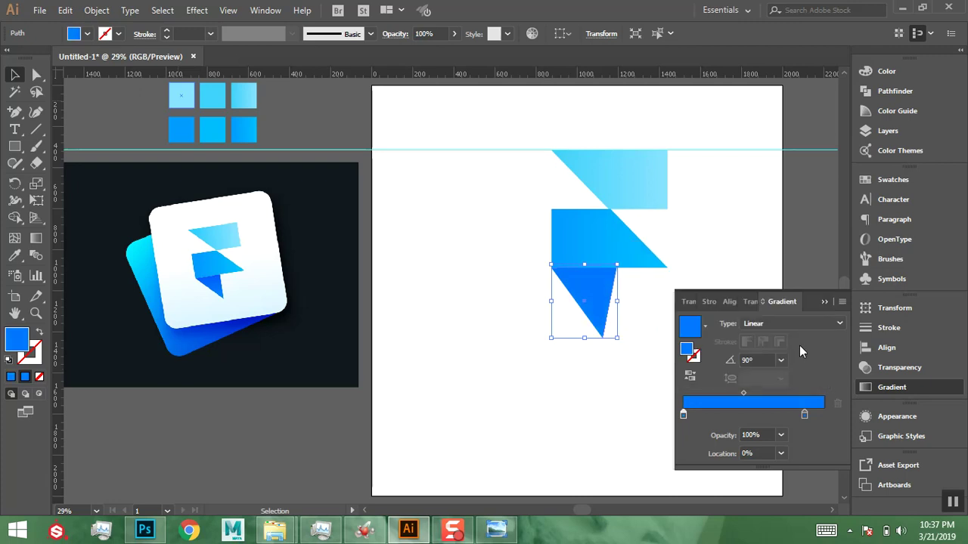
double_click(684, 414)
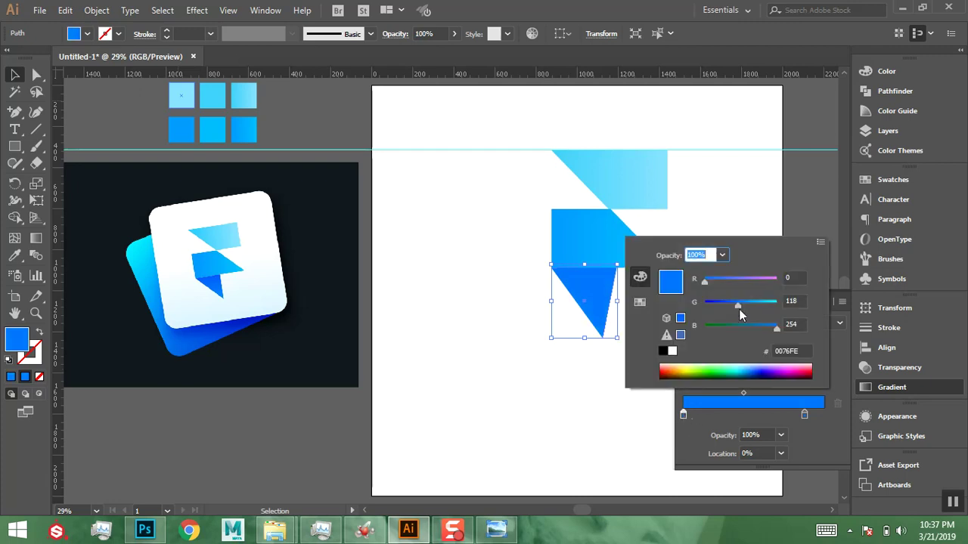
drag(738, 306, 744, 304)
click(834, 162)
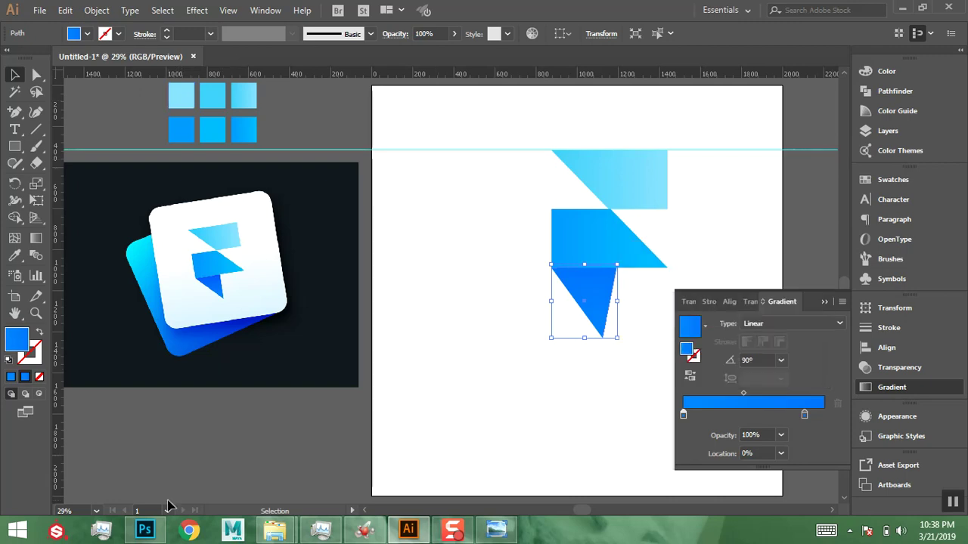
click(149, 533)
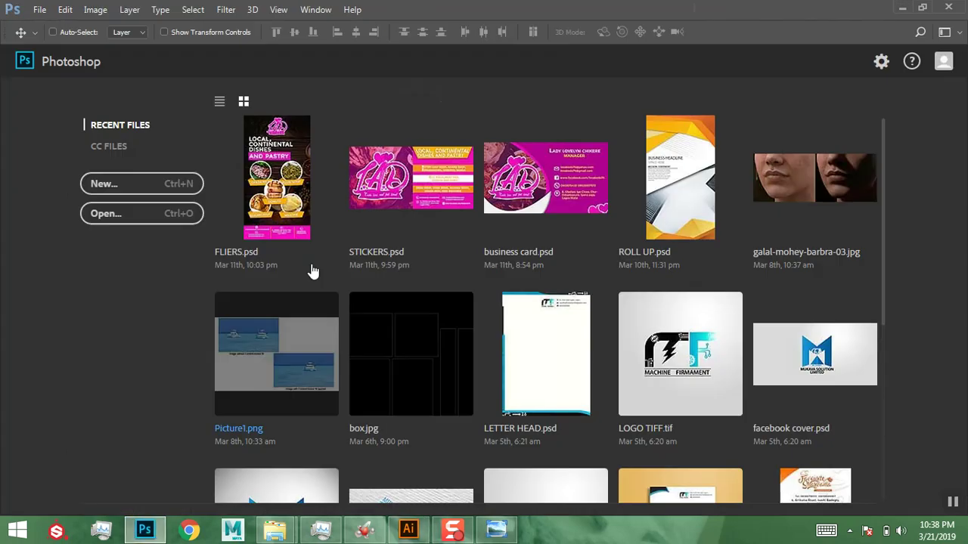
Create a new document from the Custom 2000 x 2000 px, 72 ppi preset.
click(158, 184)
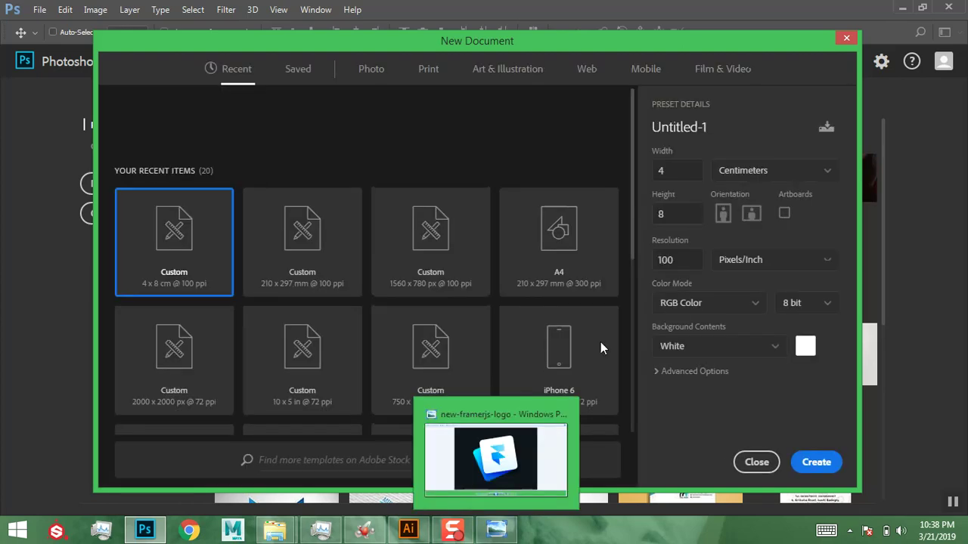
click(215, 370)
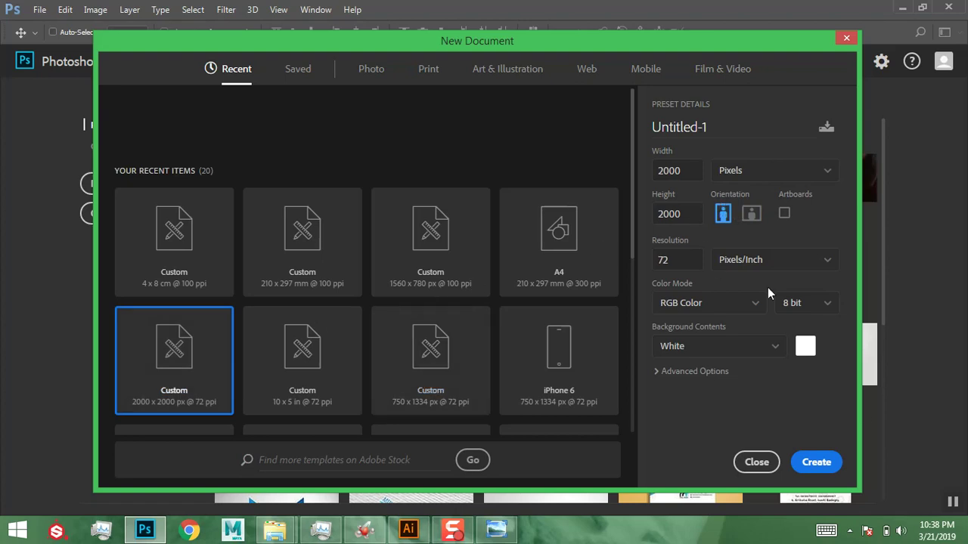
click(817, 462)
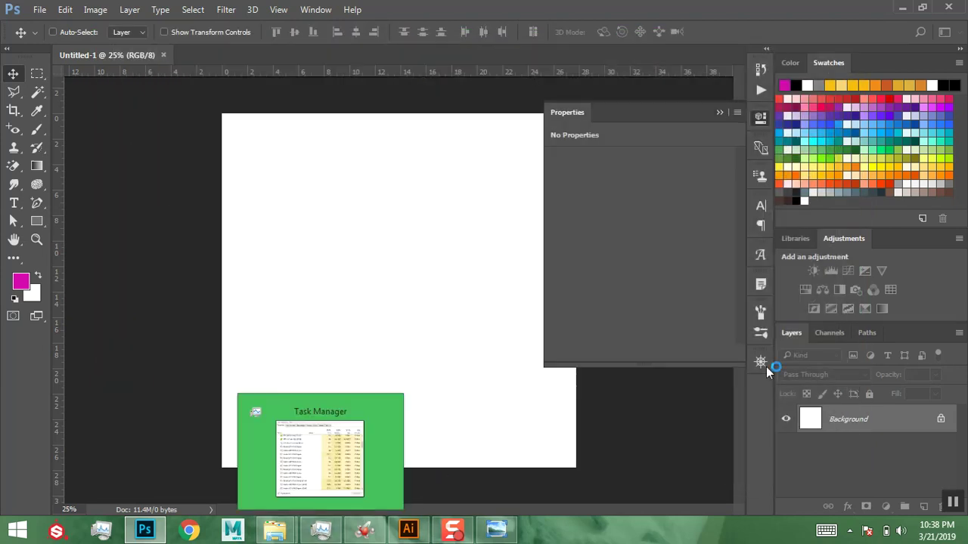
Unlock the Background layer and drag new-framerjs-logo from LOGO CONCEPT onto the canvas, centred.
click(941, 419)
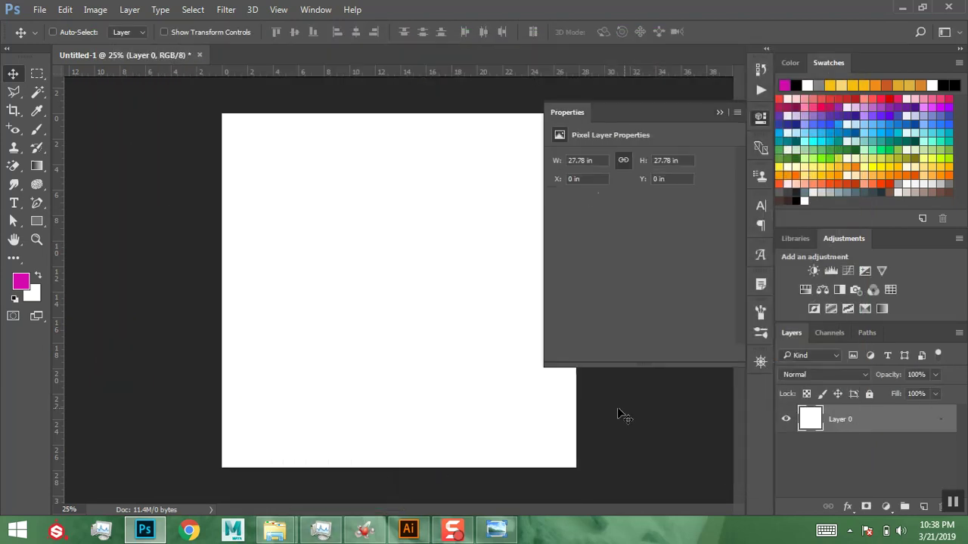
mouse_move(275, 530)
click(361, 395)
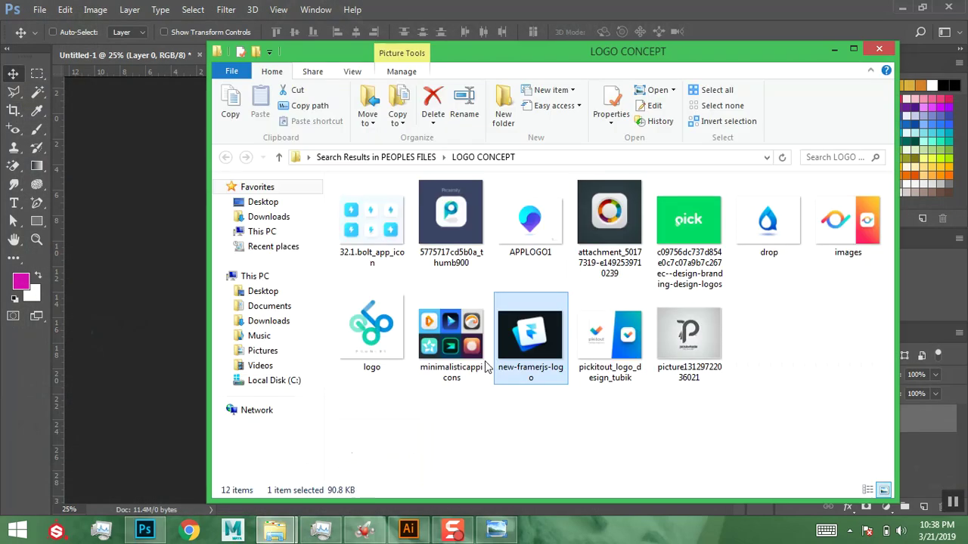
click(109, 296)
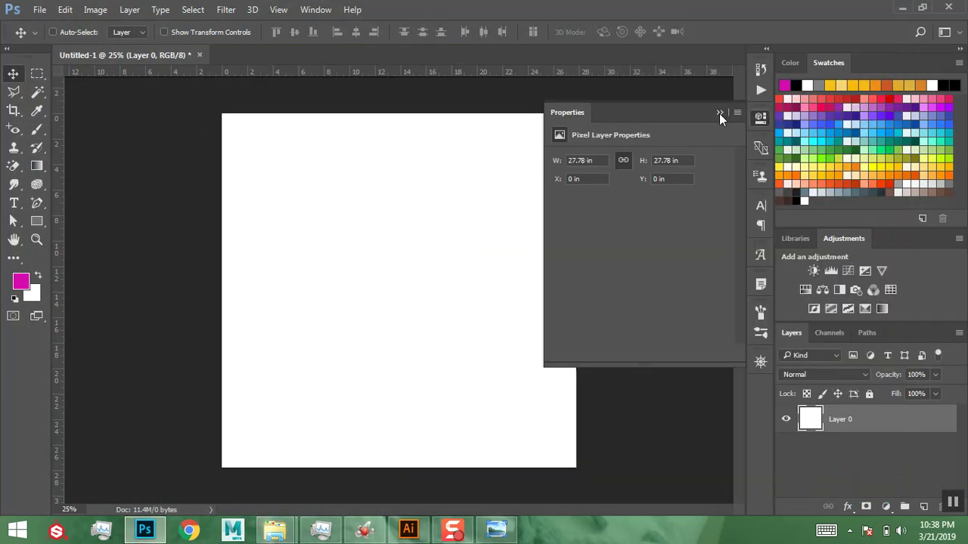
drag(709, 114, 362, 212)
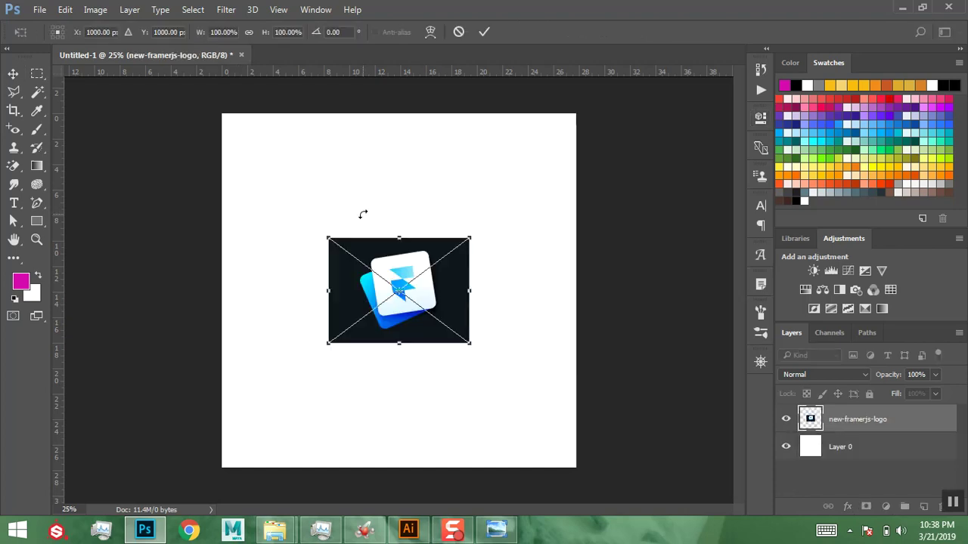
key(Return)
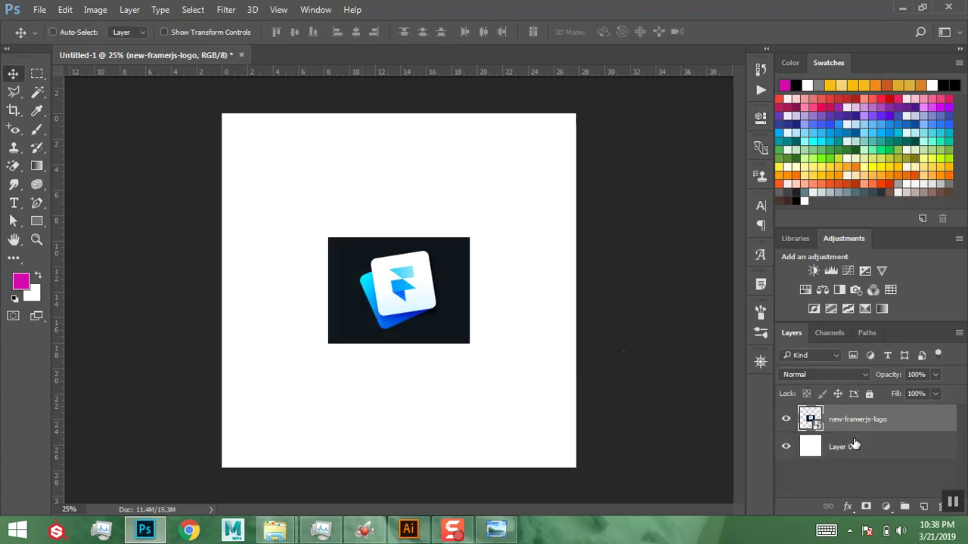
click(855, 444)
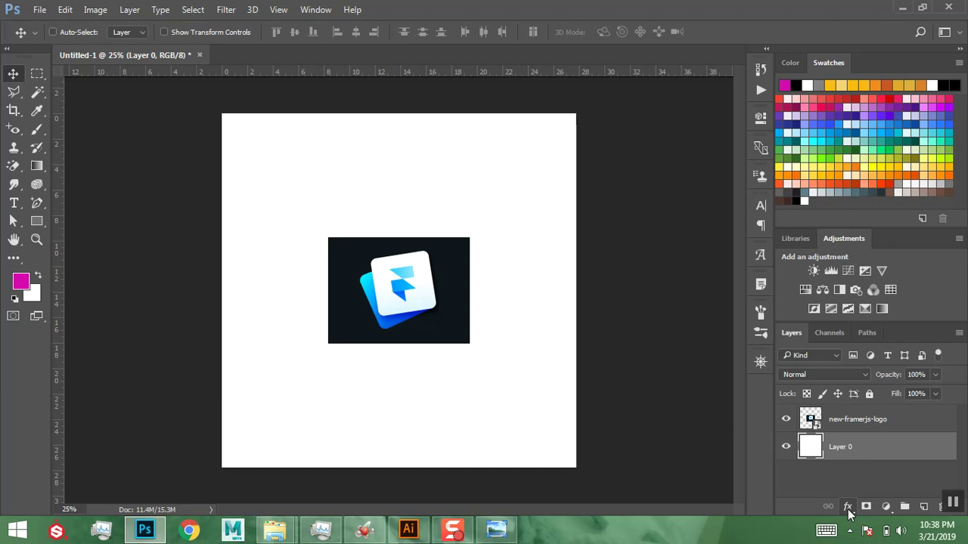
Add a Color Overlay to Layer 0 using the logo's dark background colour 10171d.
click(848, 512)
click(878, 438)
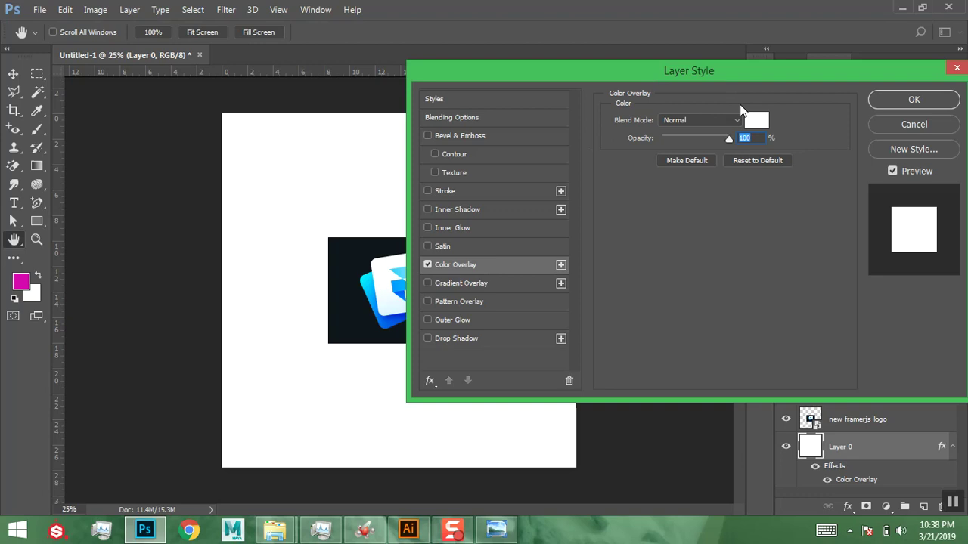
click(756, 119)
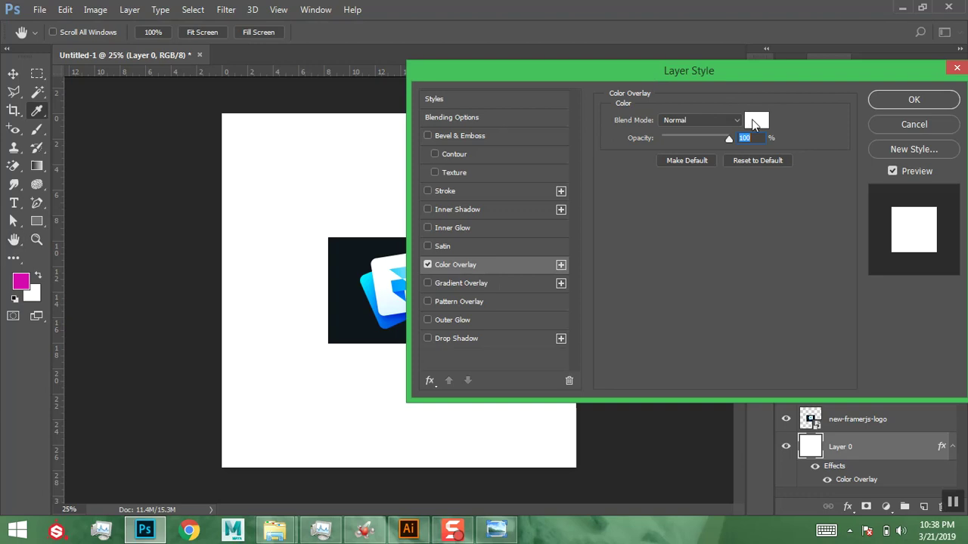
drag(274, 107, 116, 33)
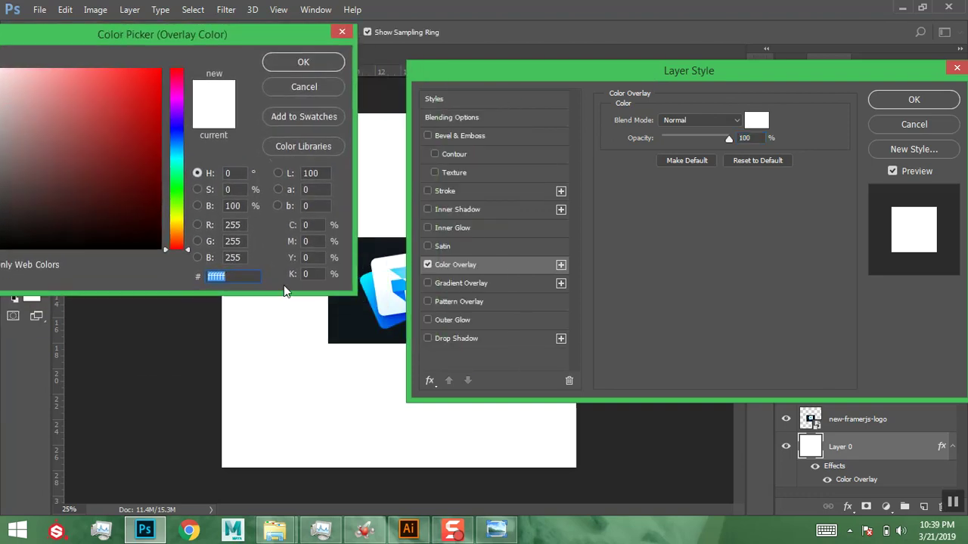
click(349, 313)
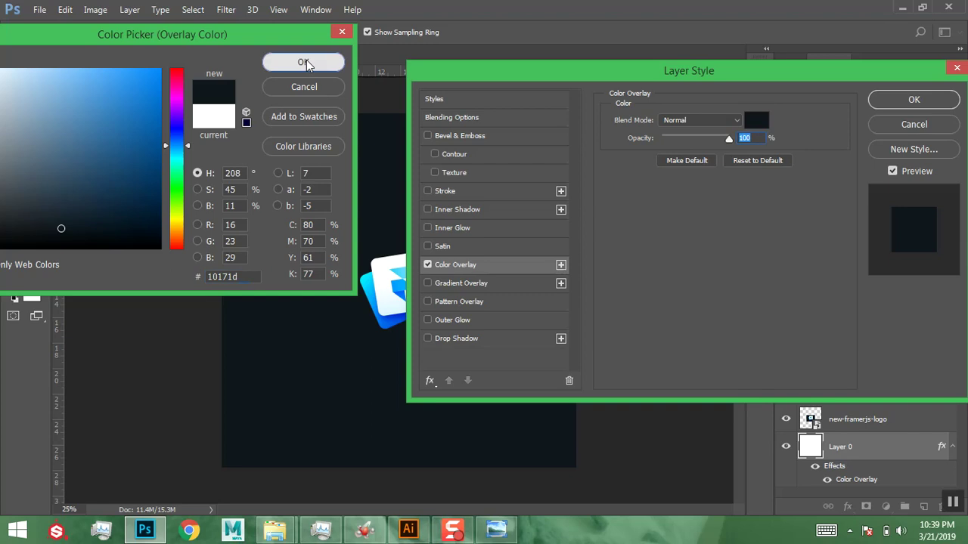
click(305, 62)
click(906, 106)
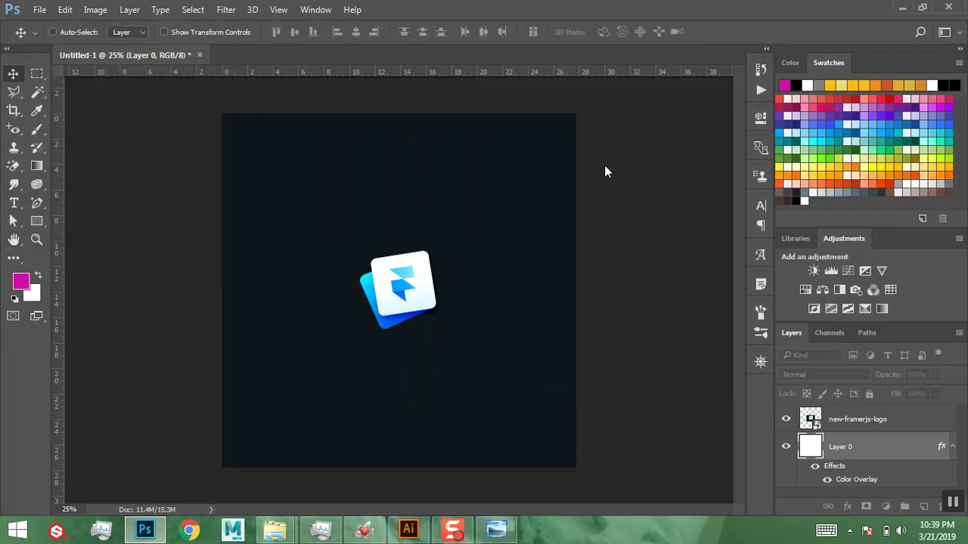
click(811, 419)
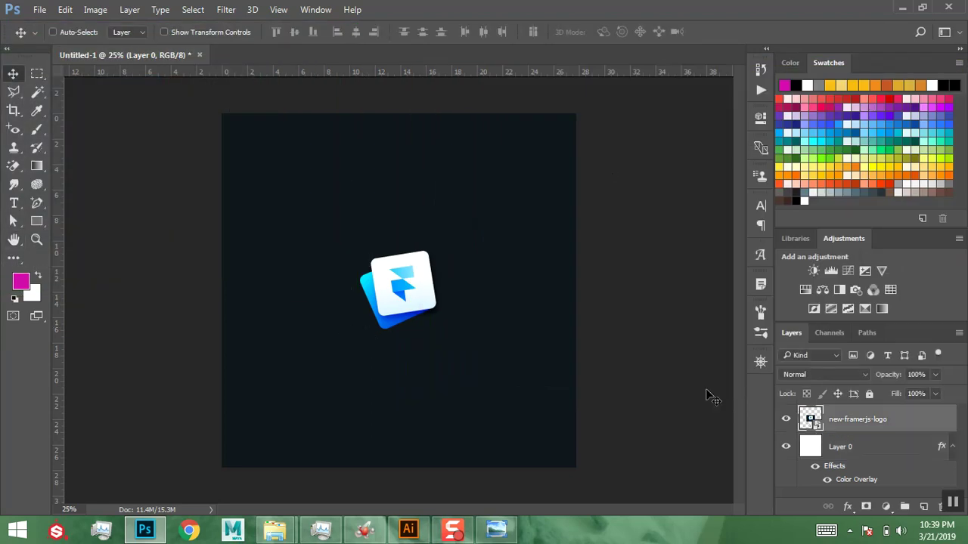
Shift the logo to the upper right and draw a 1000 x 1000 px rectangle.
drag(465, 181, 527, 177)
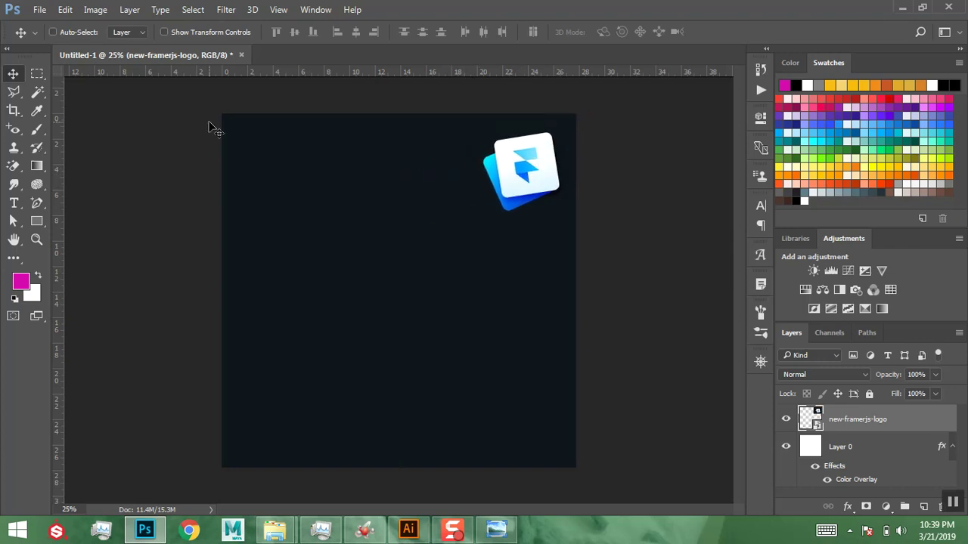
click(34, 222)
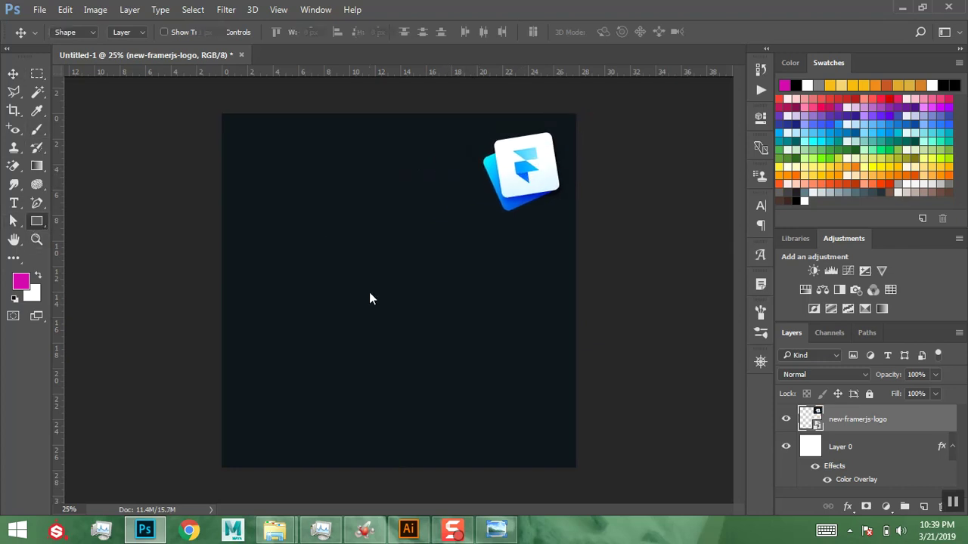
click(457, 292)
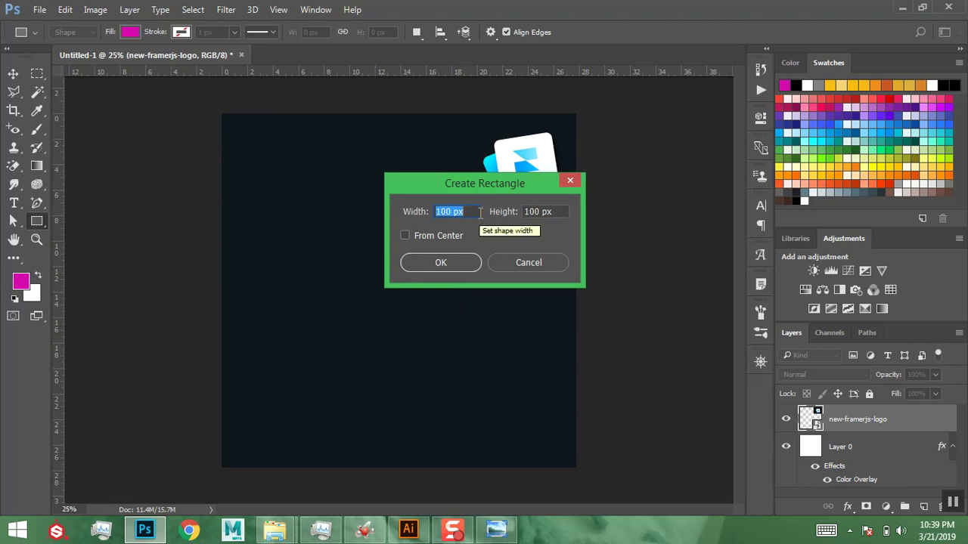
text(1000)
key(Tab)
text(1)
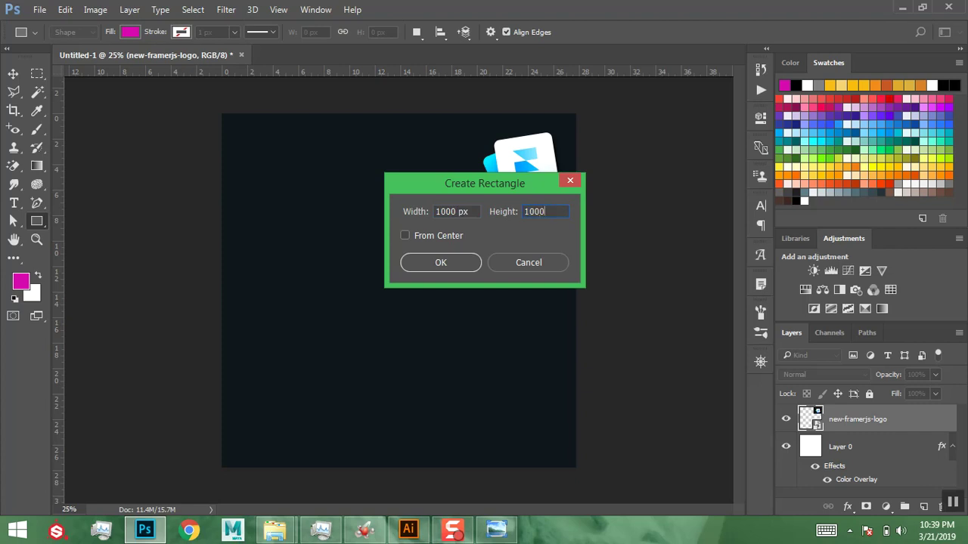
text(000)
key(Return)
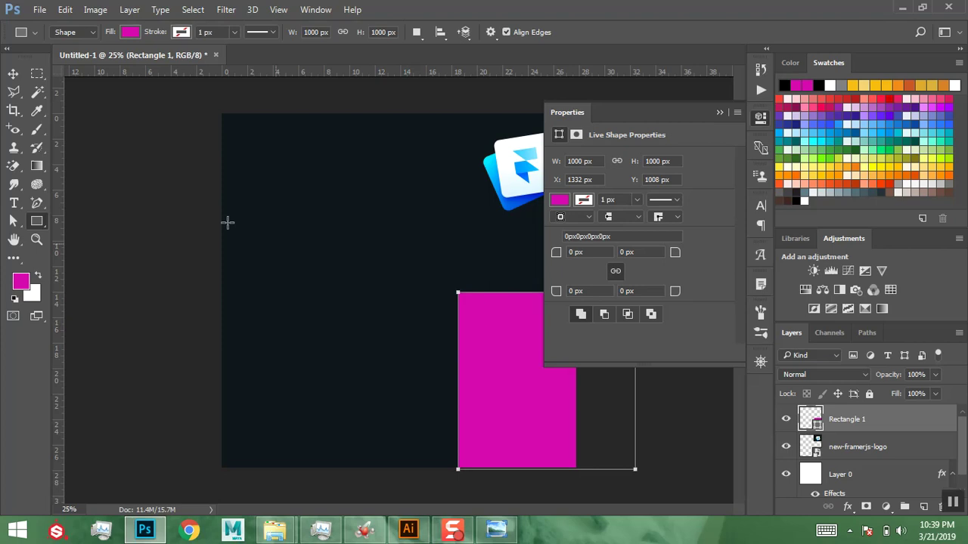
Centre the square, shrink it to about 736 px, and round its corners by 100 px.
click(14, 74)
drag(515, 377, 394, 307)
key(ctrl+t)
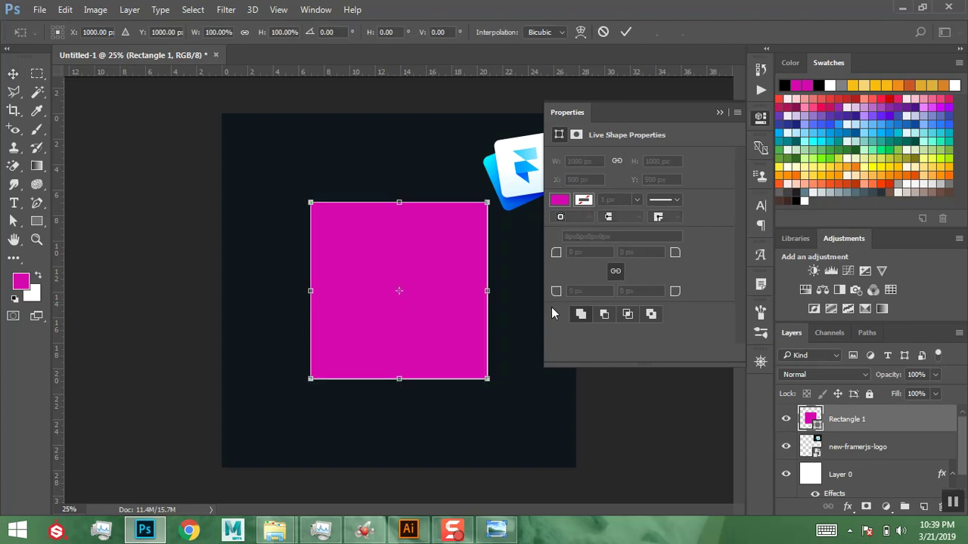
drag(486, 379, 464, 356)
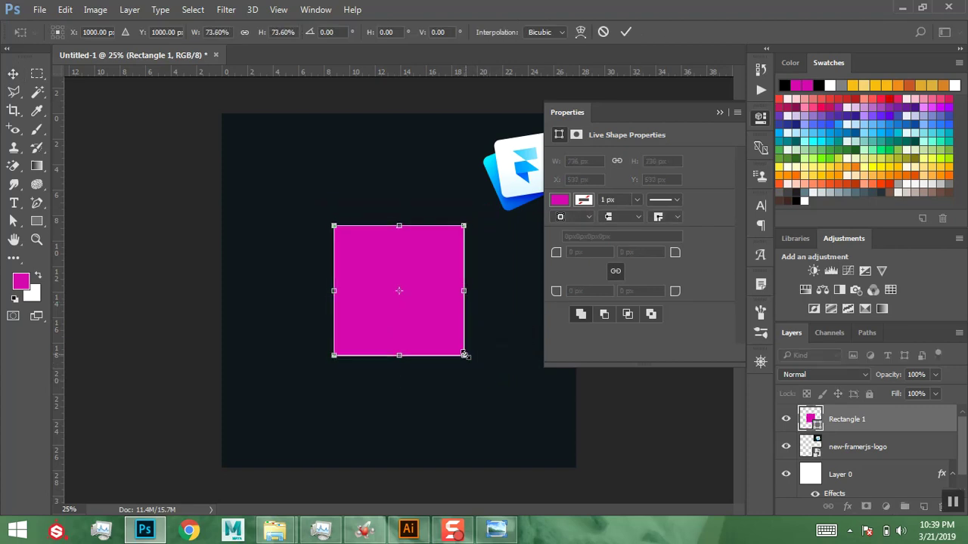
key(Return)
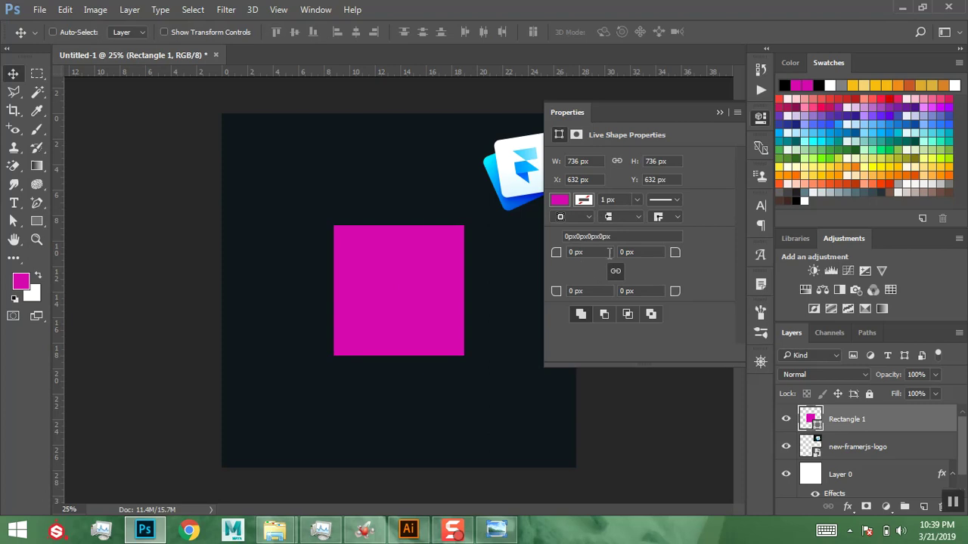
click(609, 252)
text(100)
key(Return)
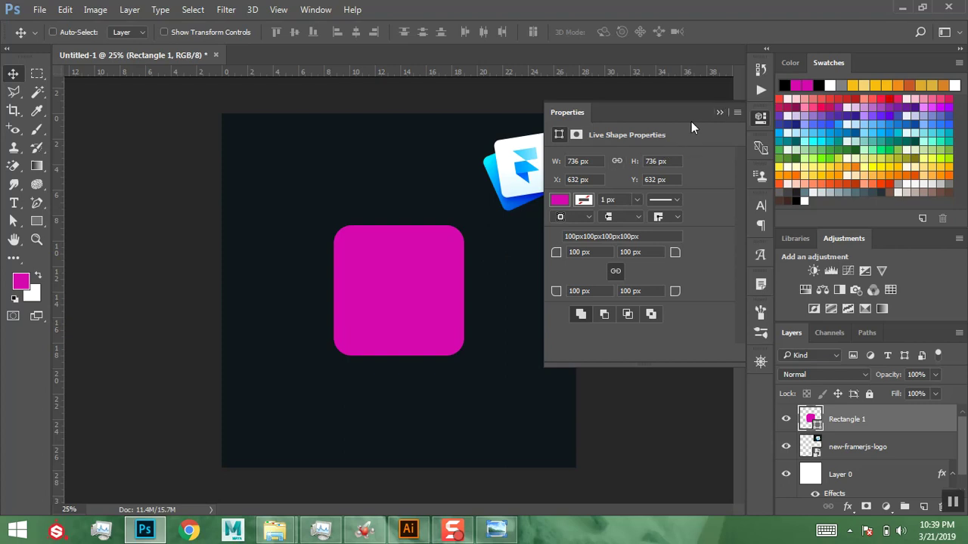
click(718, 113)
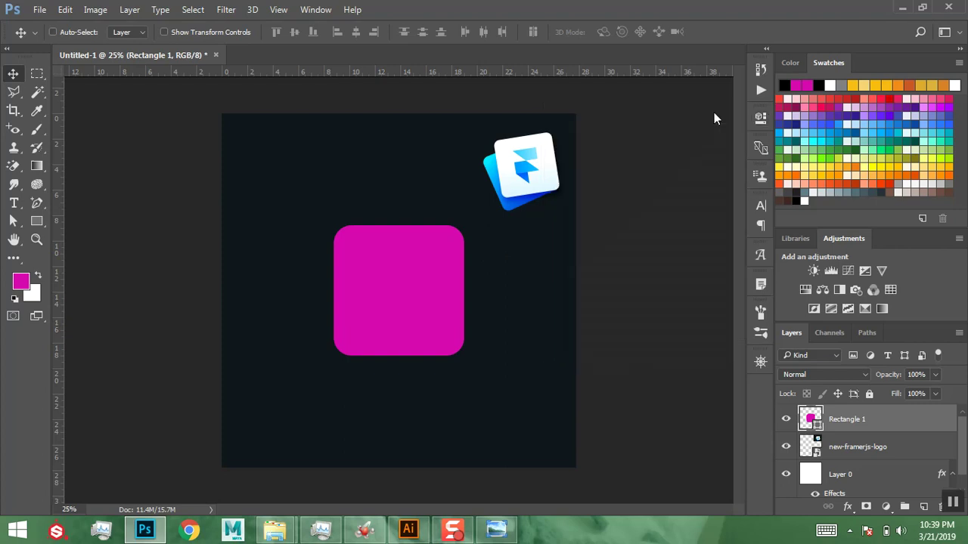
Add a Gradient Overlay to Rectangle 1 with its left stop set to white ffffff.
click(848, 506)
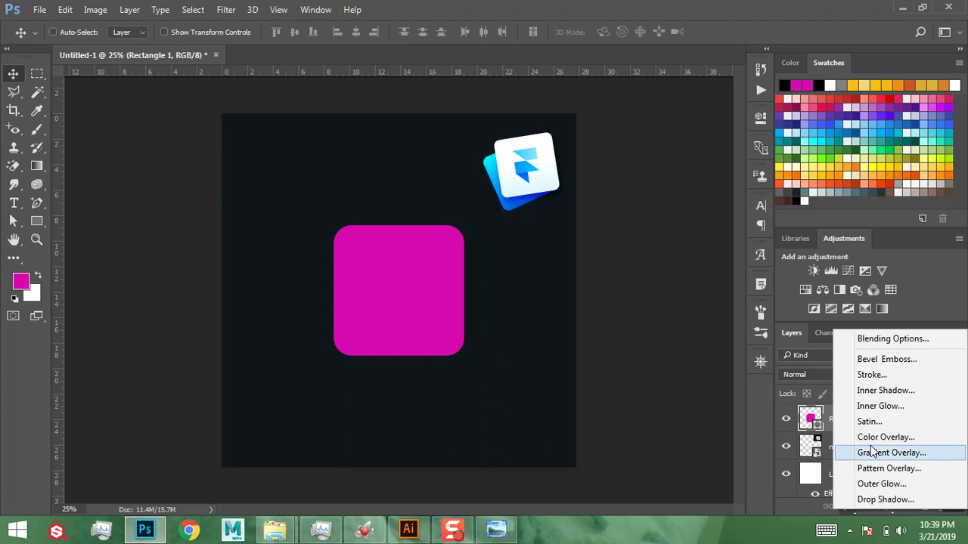
click(874, 452)
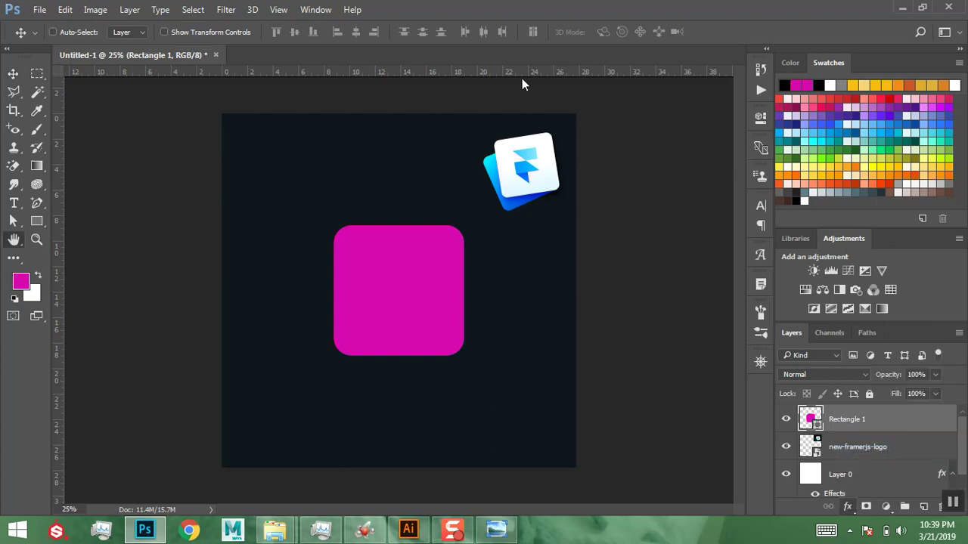
drag(675, 81, 835, 98)
click(869, 162)
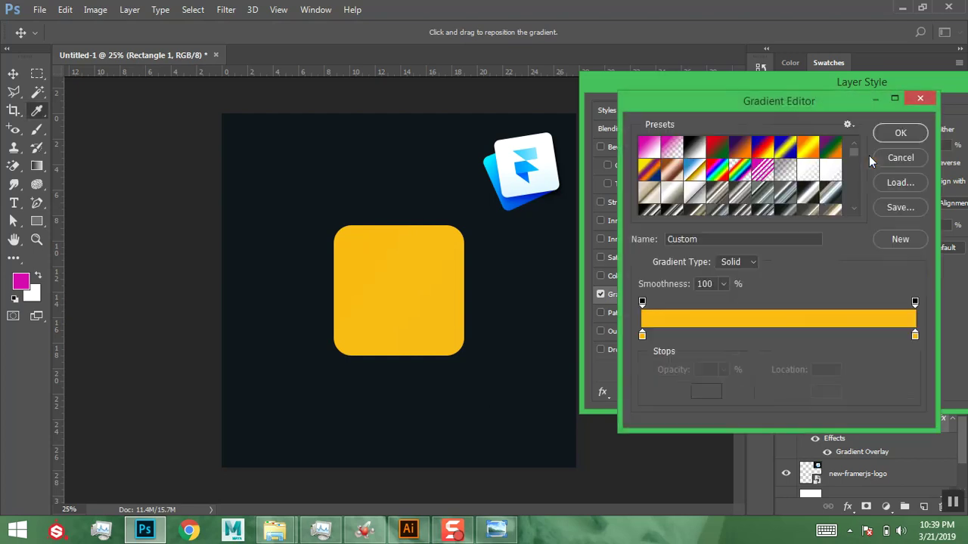
click(642, 337)
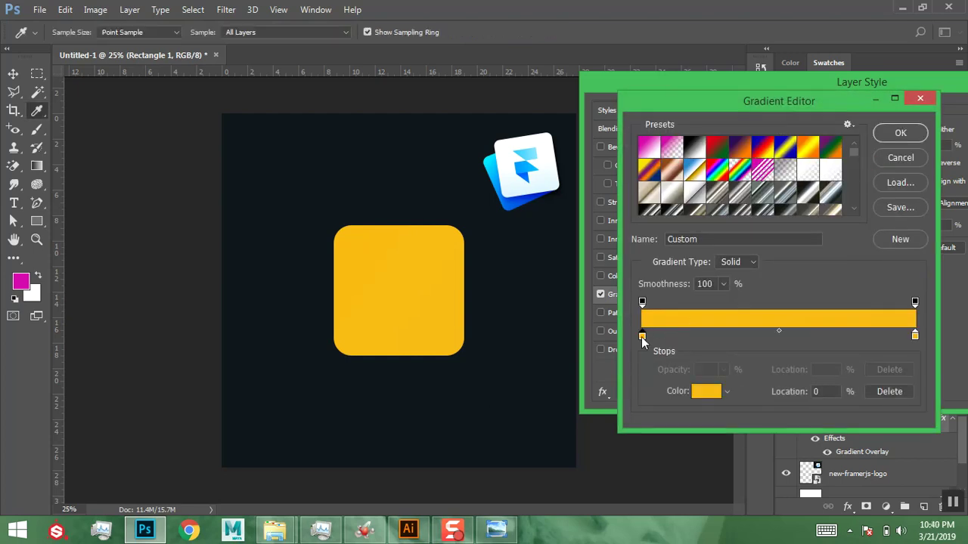
click(714, 391)
drag(496, 85, 158, 57)
text(ffffff)
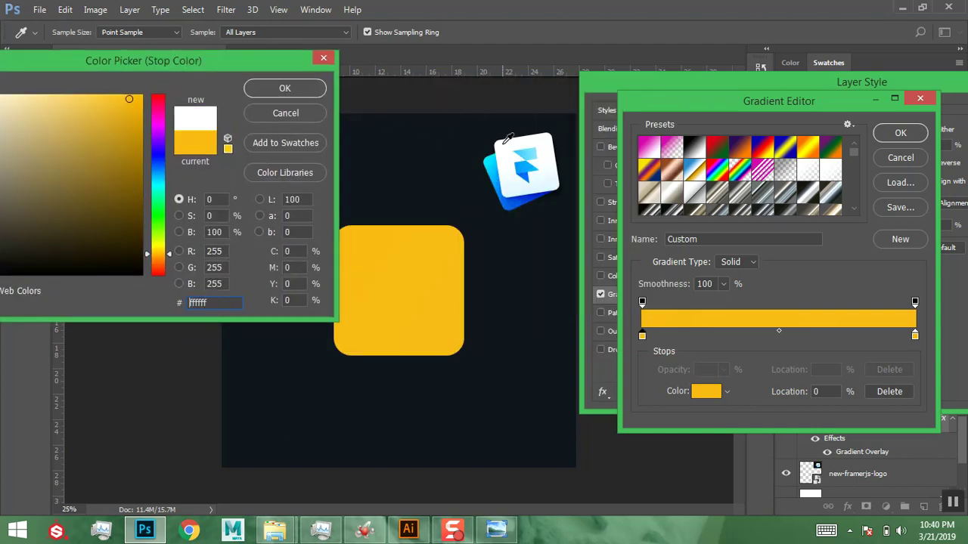
click(285, 89)
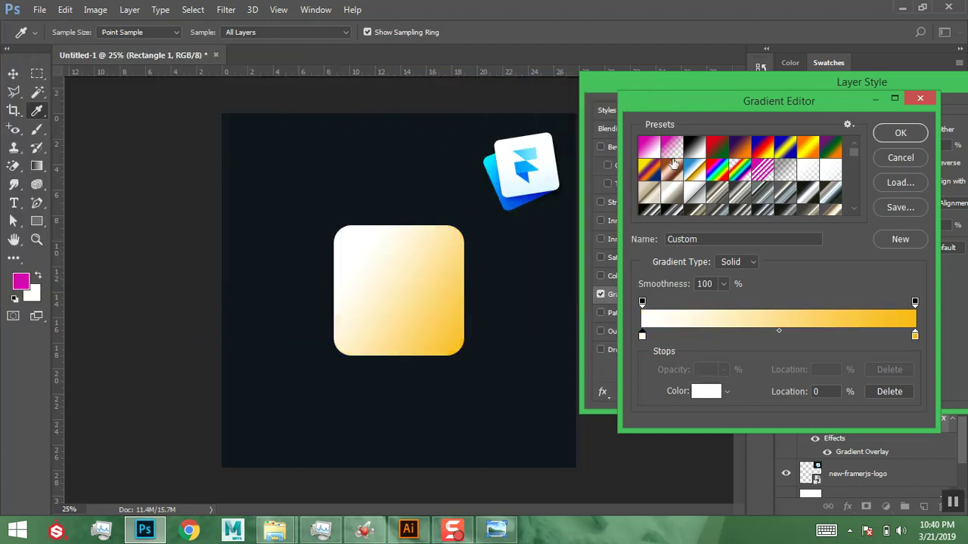
Set the right stop to pale blue e1f5ff from the logo and the angle to 86°.
click(915, 335)
click(707, 391)
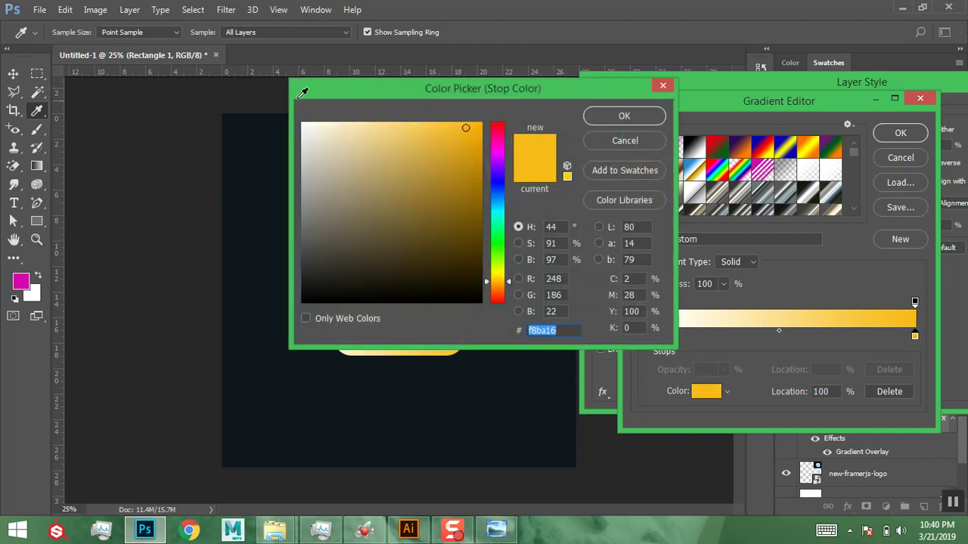
drag(325, 93, 2, 81)
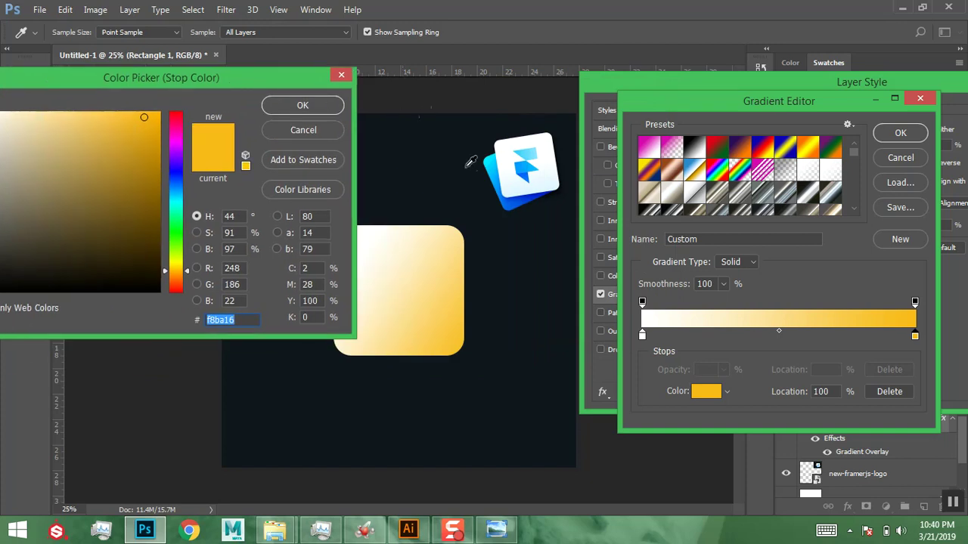
click(528, 184)
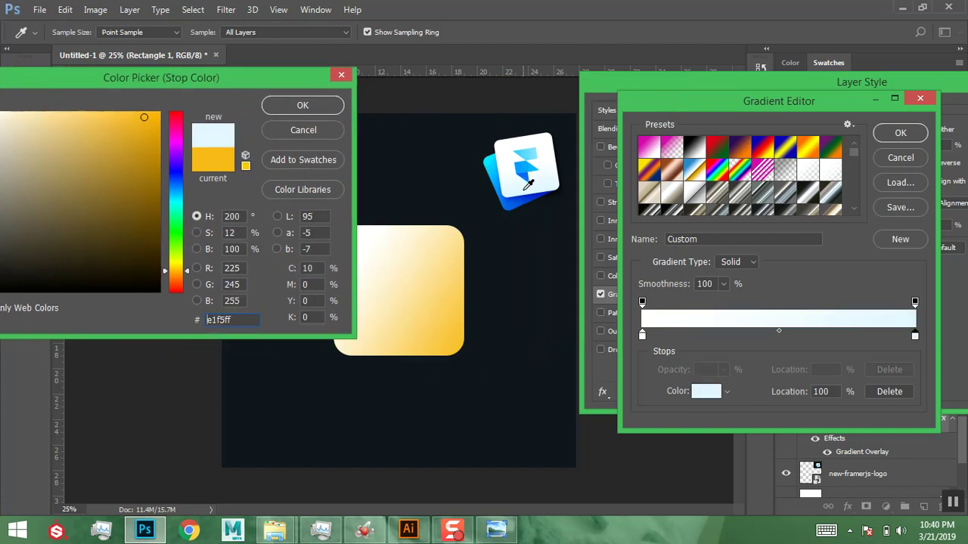
click(291, 110)
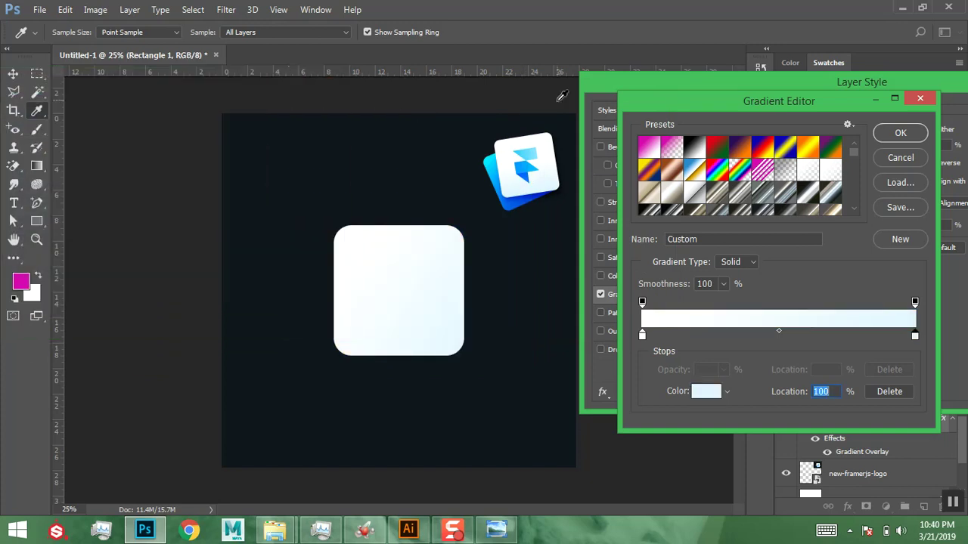
click(907, 138)
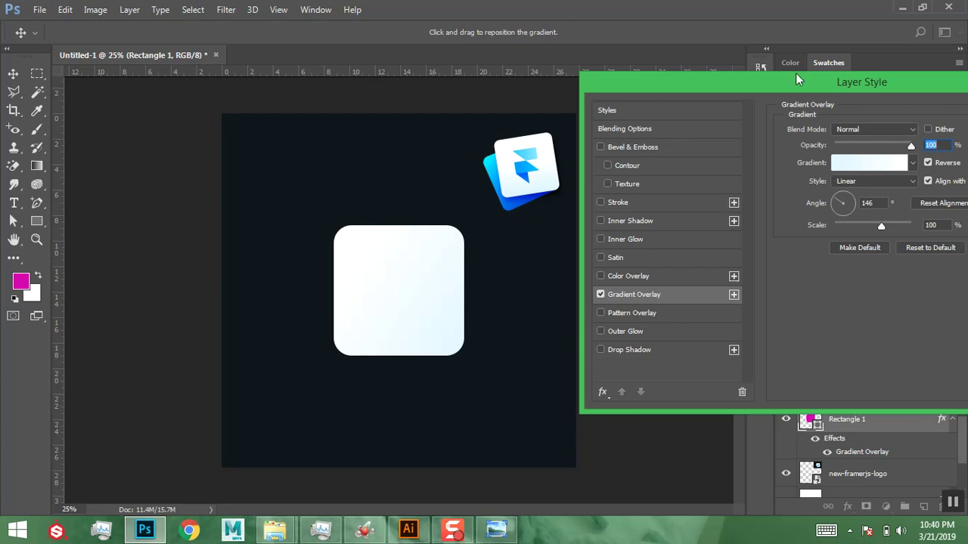
mouse_move(781, 78)
mouse_down()
mouse_move(711, 71)
mouse_move(775, 86)
mouse_up()
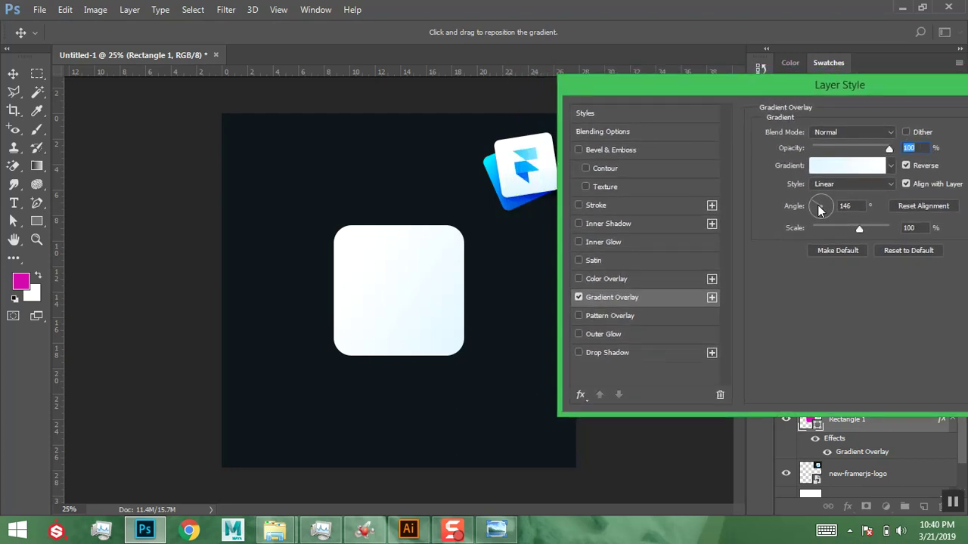
drag(824, 205, 822, 198)
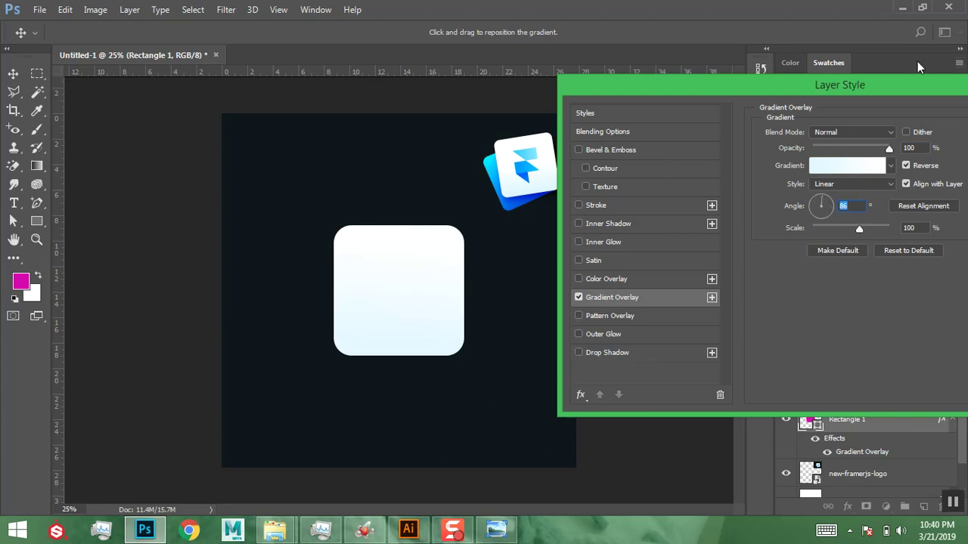
drag(868, 90, 721, 86)
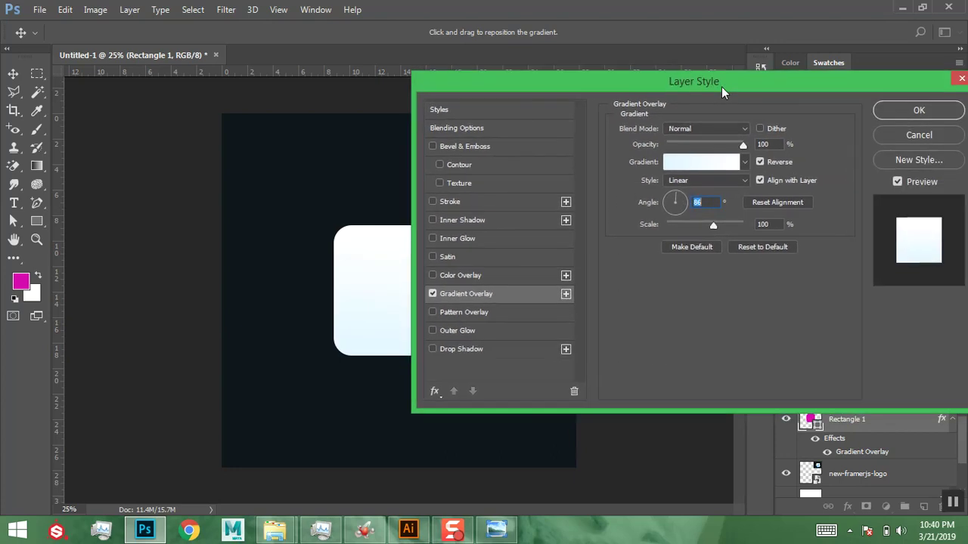
click(888, 112)
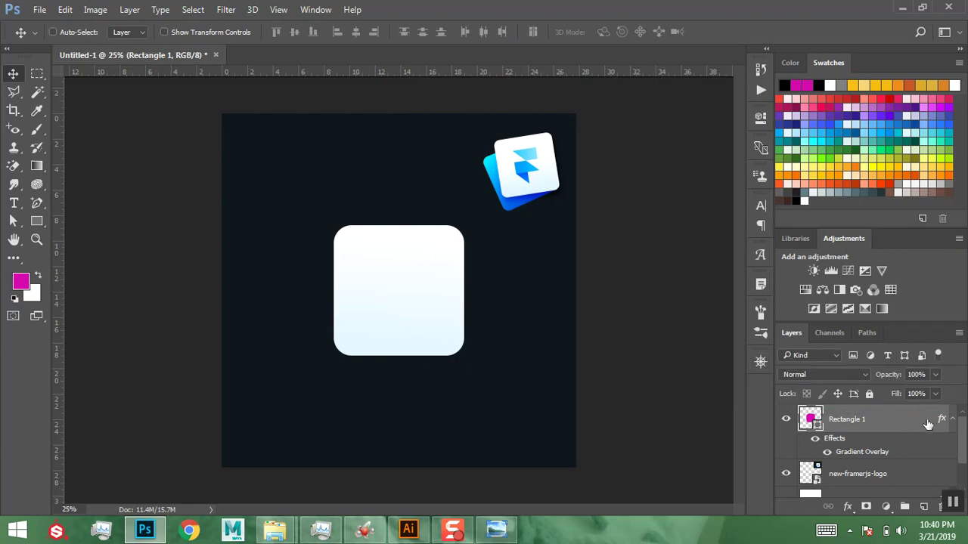
click(951, 421)
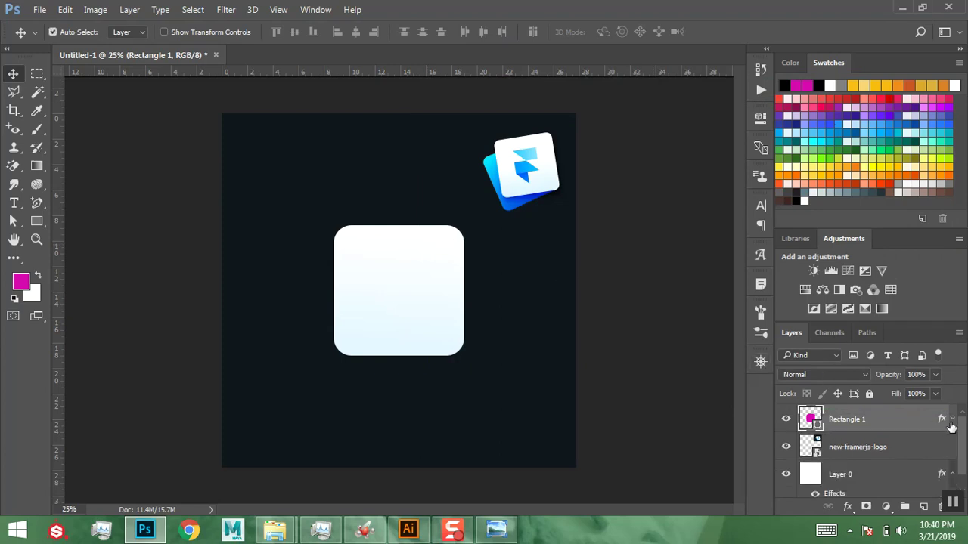
Duplicate the rounded square, offset the original down-left, and reset its overlay to Black, White.
key(ctrl+j)
click(869, 448)
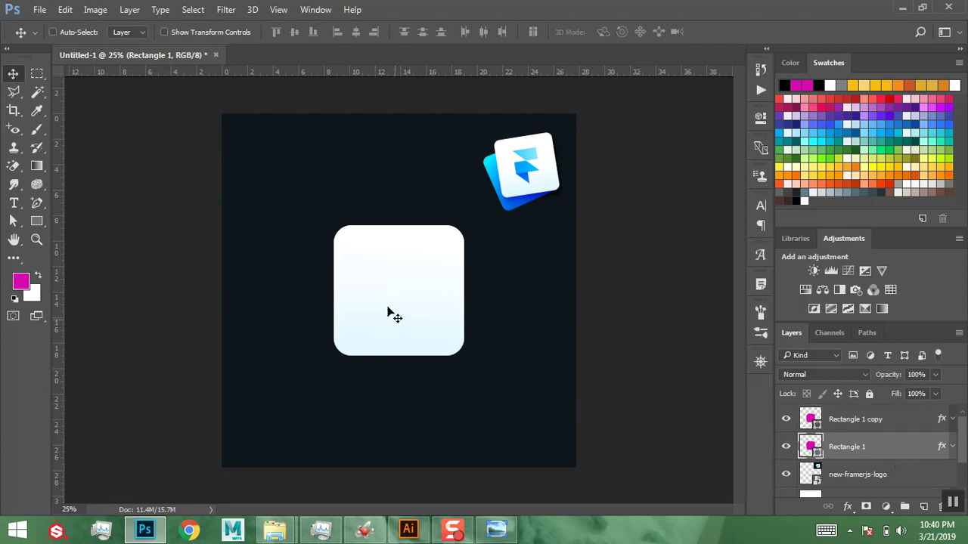
drag(388, 309, 368, 322)
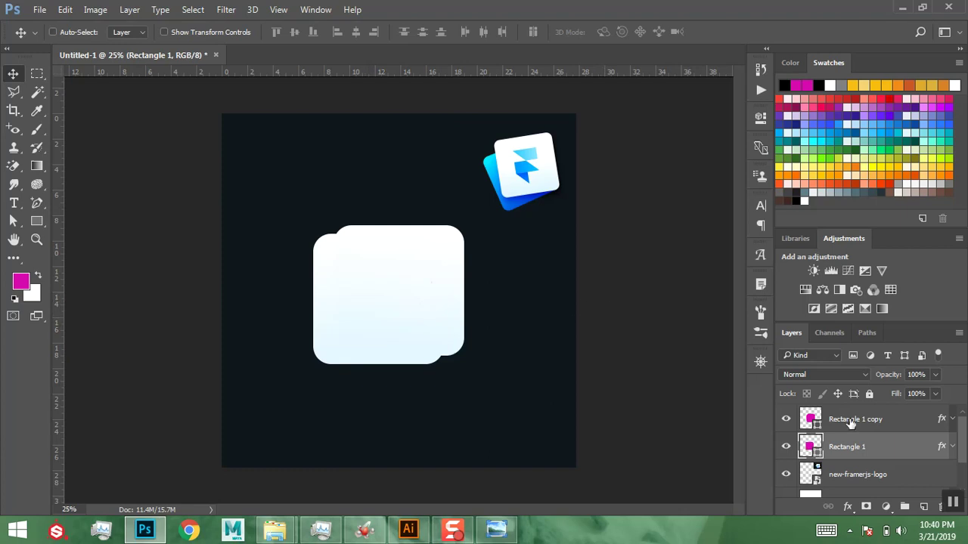
double_click(943, 449)
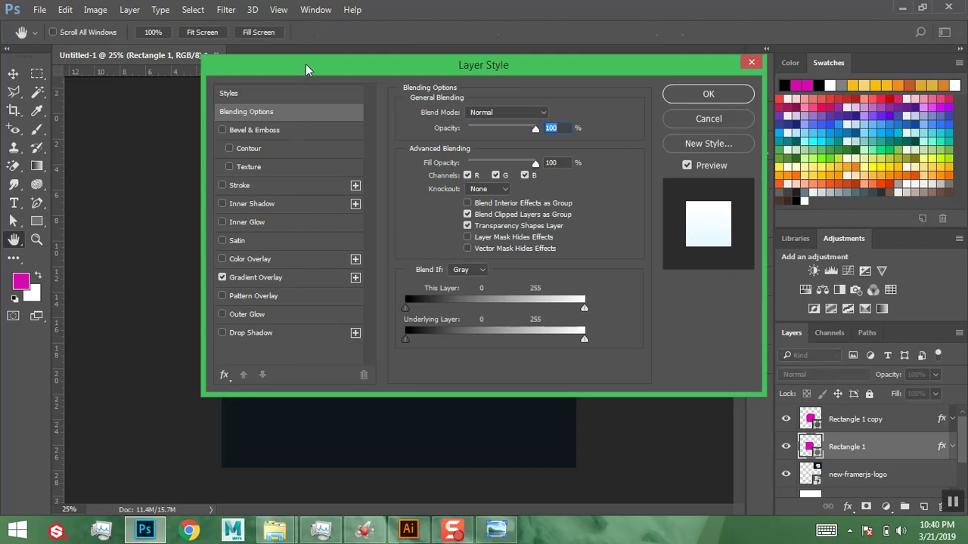
drag(471, 69, 817, 72)
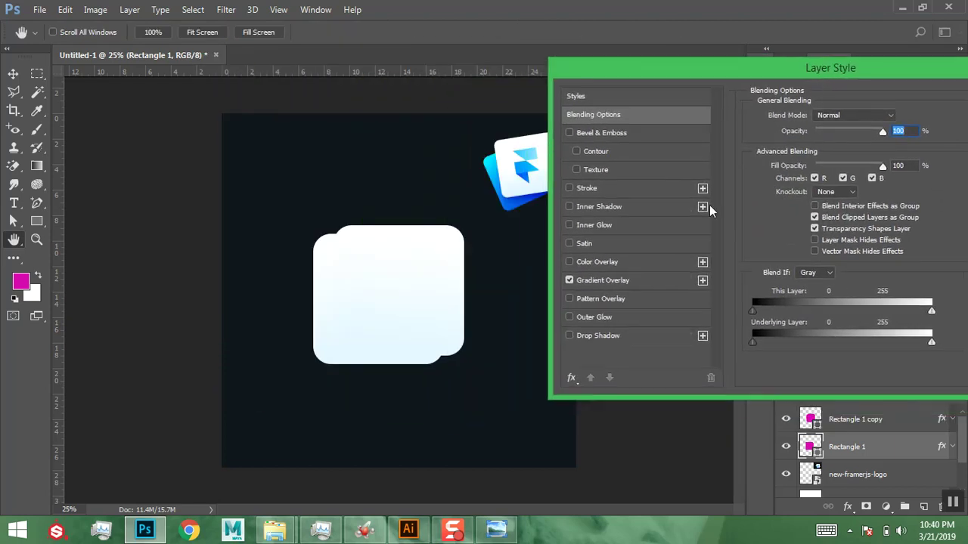
click(632, 278)
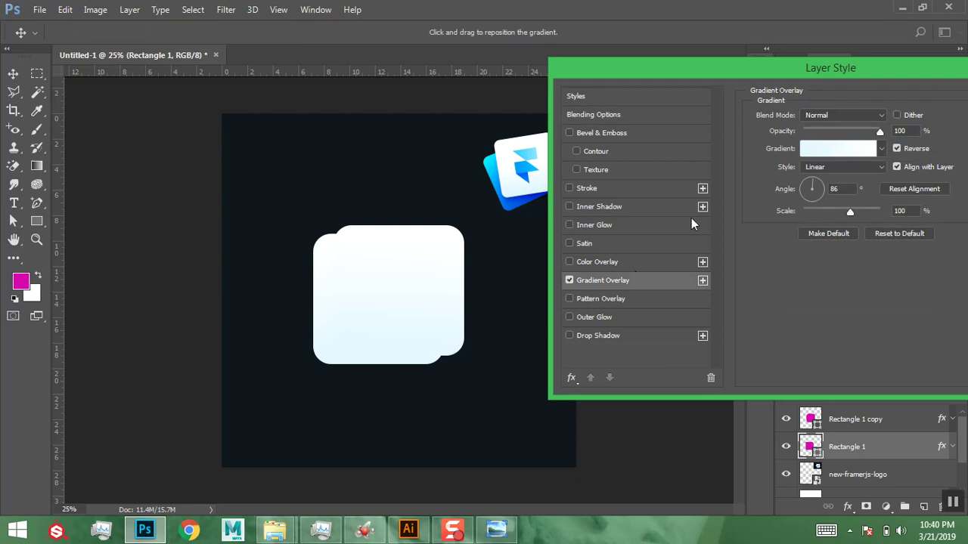
click(832, 151)
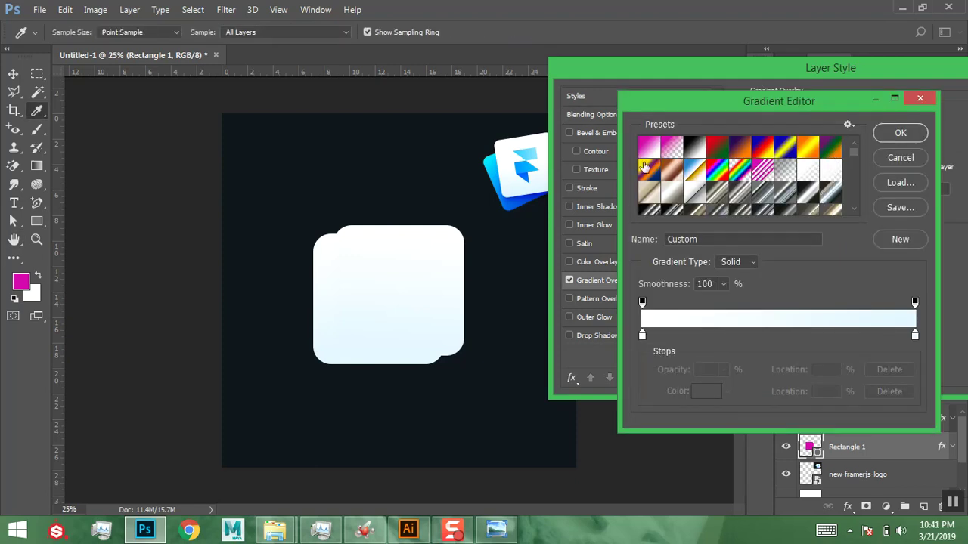
click(698, 147)
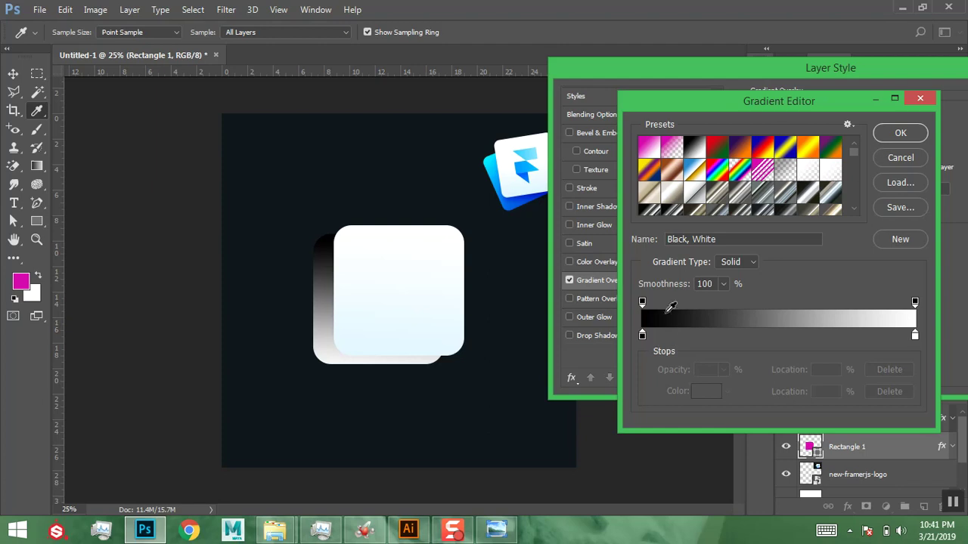
Set the back gradient's left stop to cyan sampled from the logo.
click(642, 335)
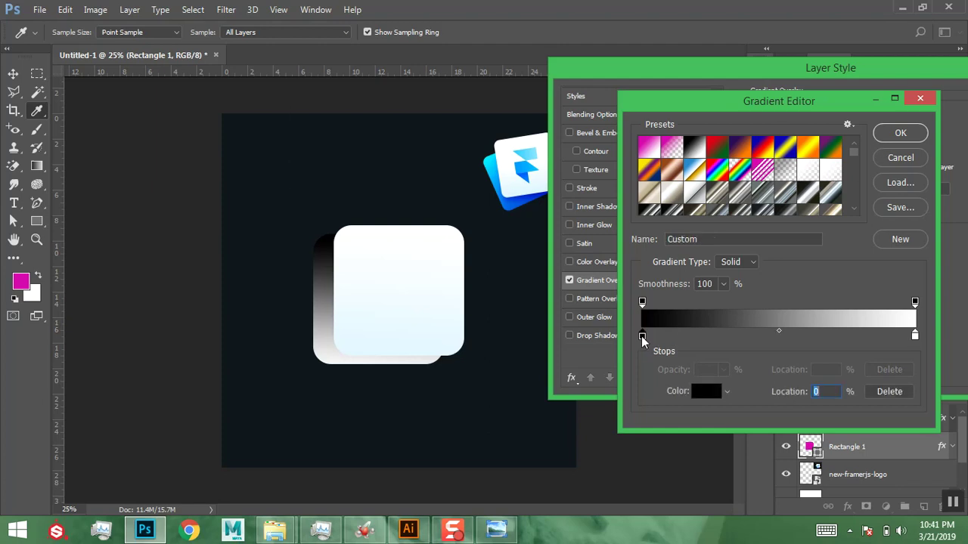
double_click(642, 335)
drag(493, 94, 169, 90)
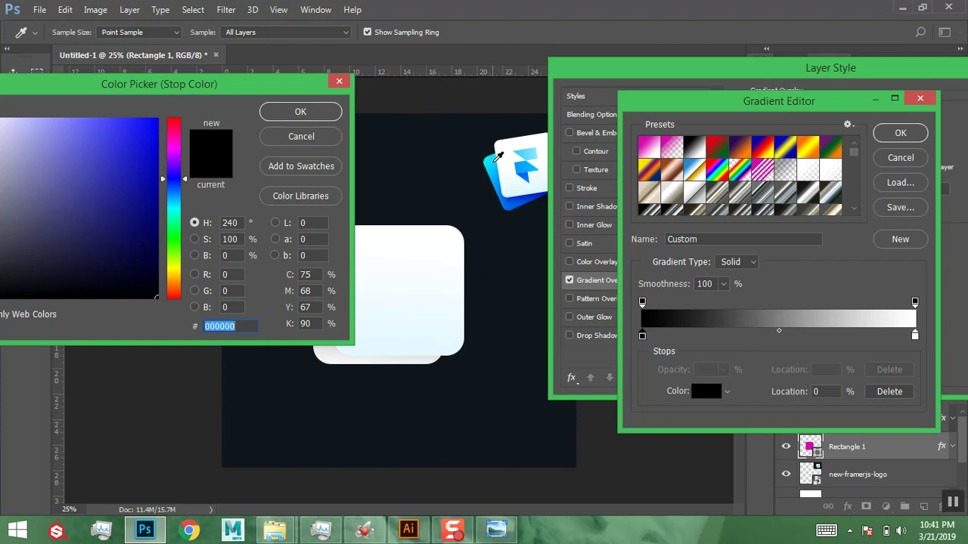
click(497, 159)
click(280, 111)
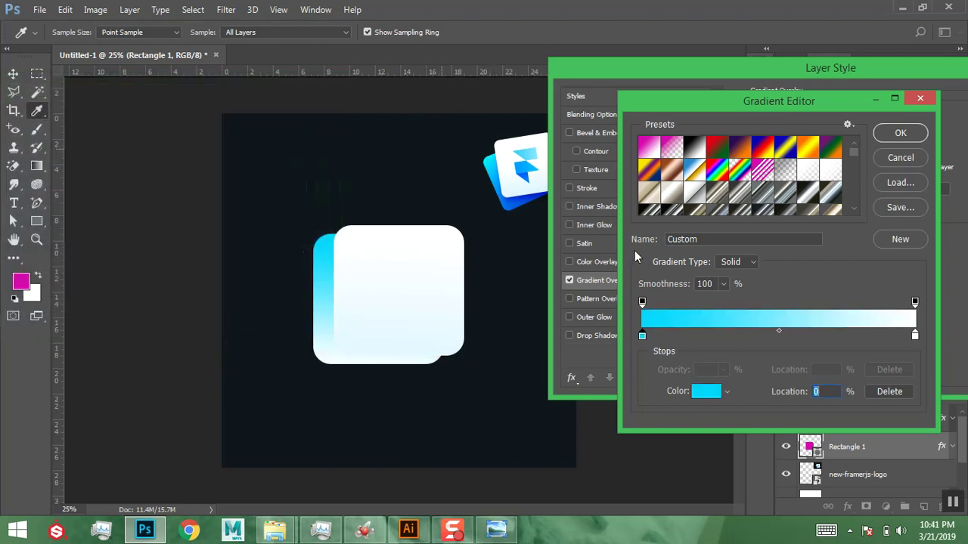
Set the right stop to deep blue #005ae6 from the logo and the angle to 120°.
click(915, 335)
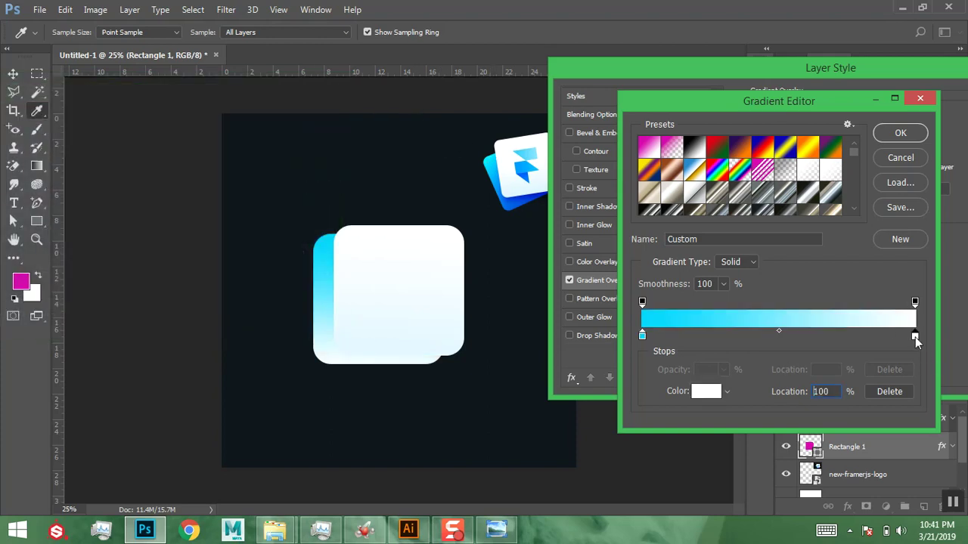
double_click(915, 335)
drag(457, 93, 159, 39)
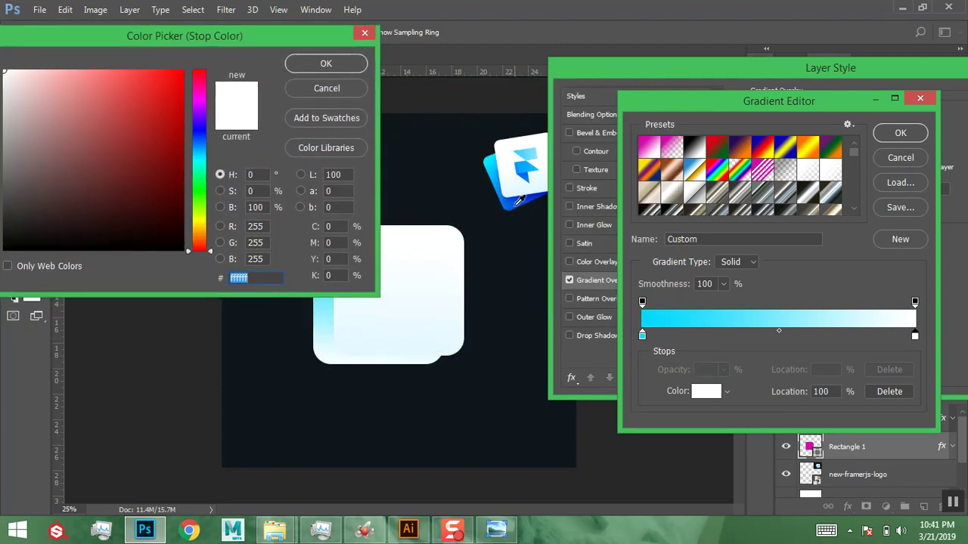
click(515, 197)
click(317, 65)
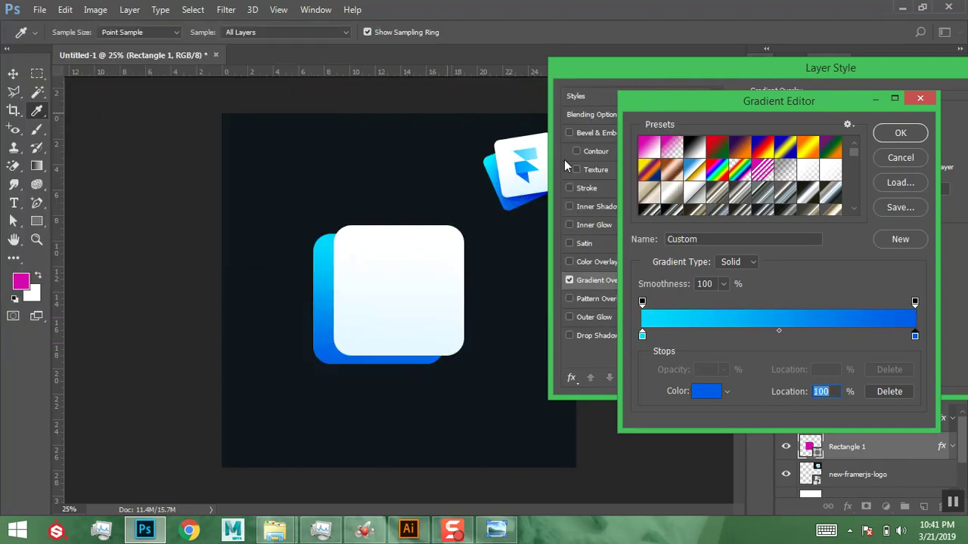
click(900, 134)
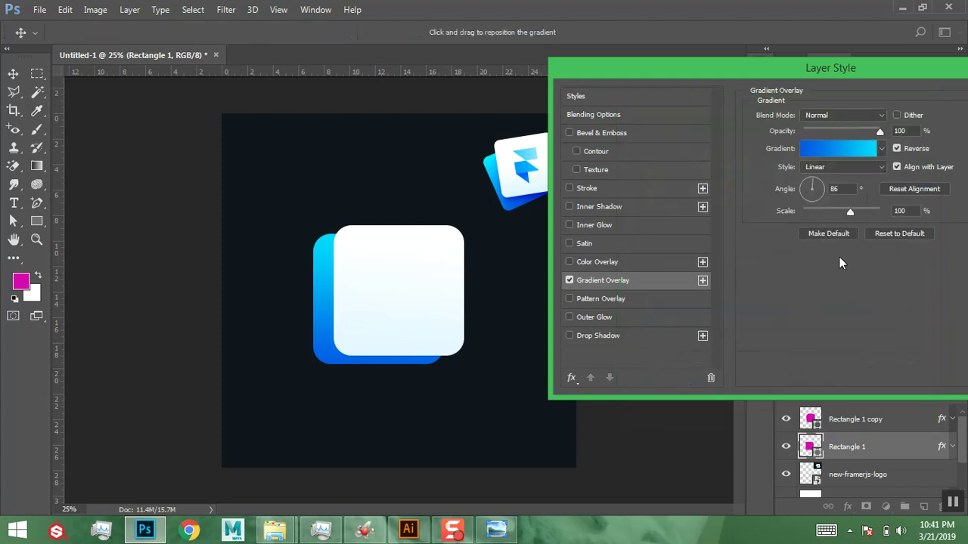
drag(809, 191, 807, 184)
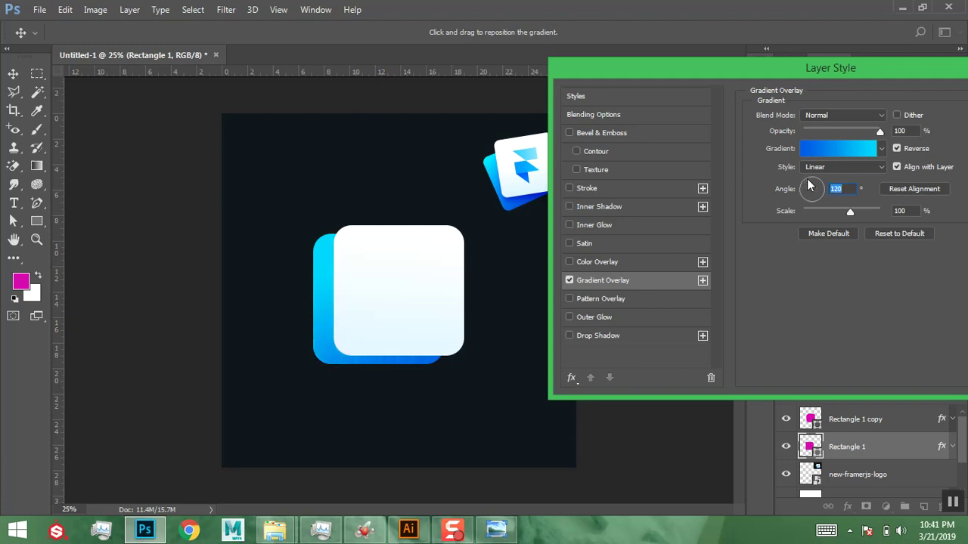
click(829, 149)
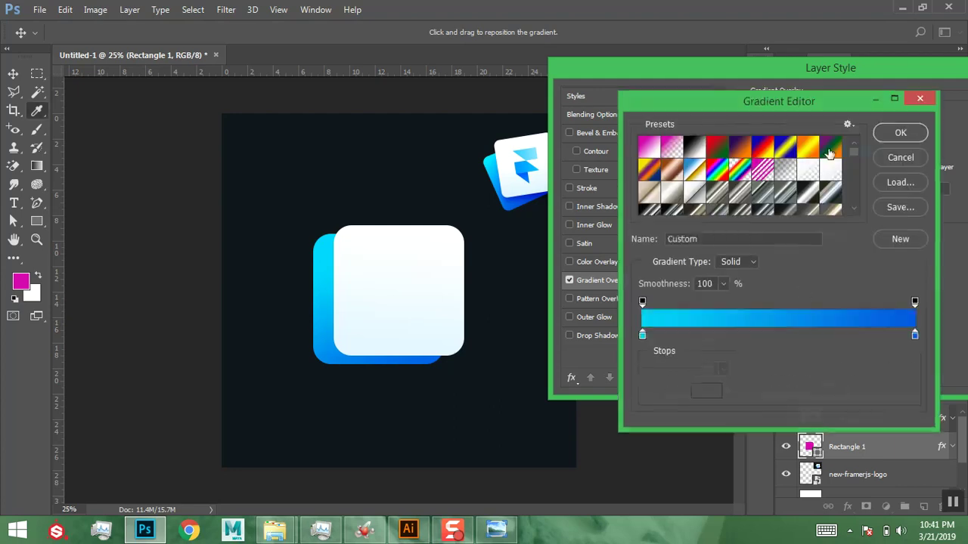
Move the blue stop to about 62%, lighten it to 2b7eff, and apply the overlay.
click(831, 147)
click(894, 160)
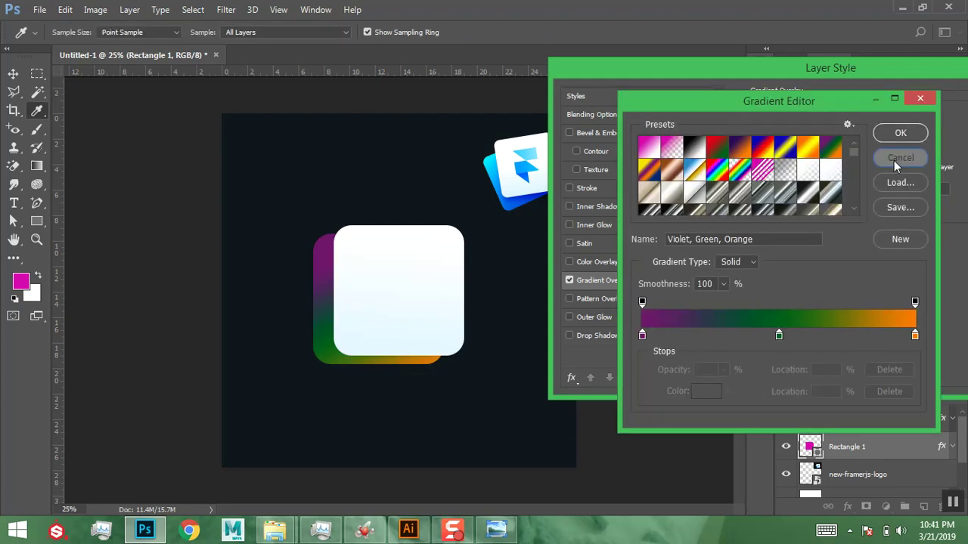
click(871, 156)
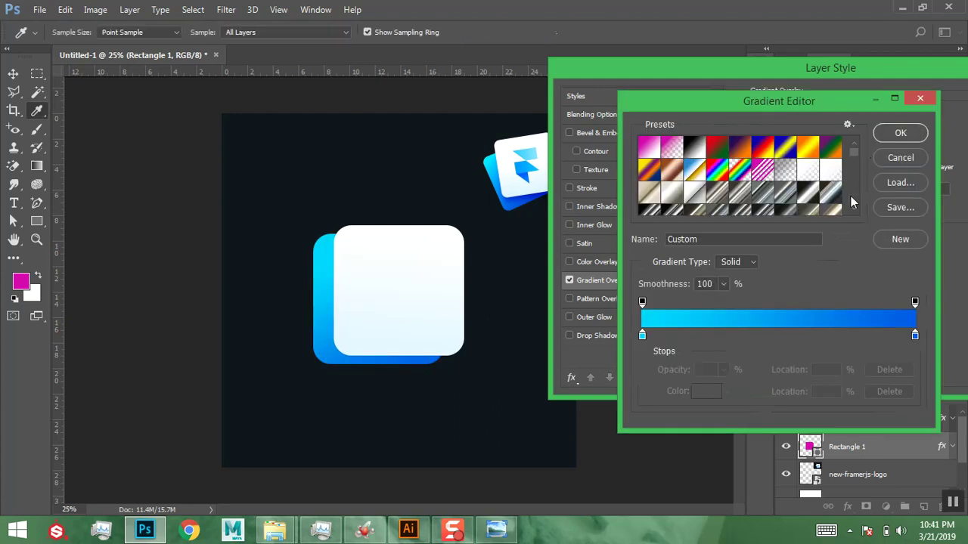
drag(917, 339, 812, 341)
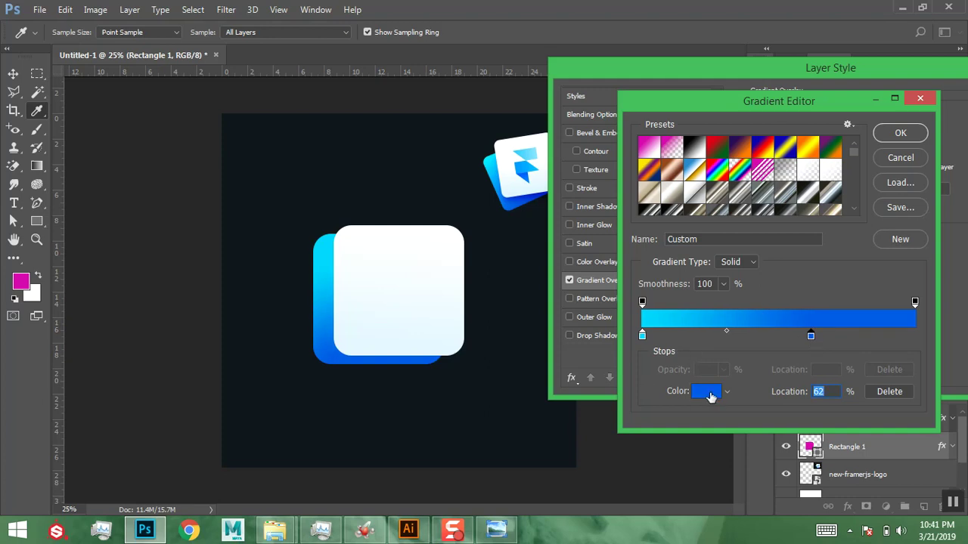
click(706, 392)
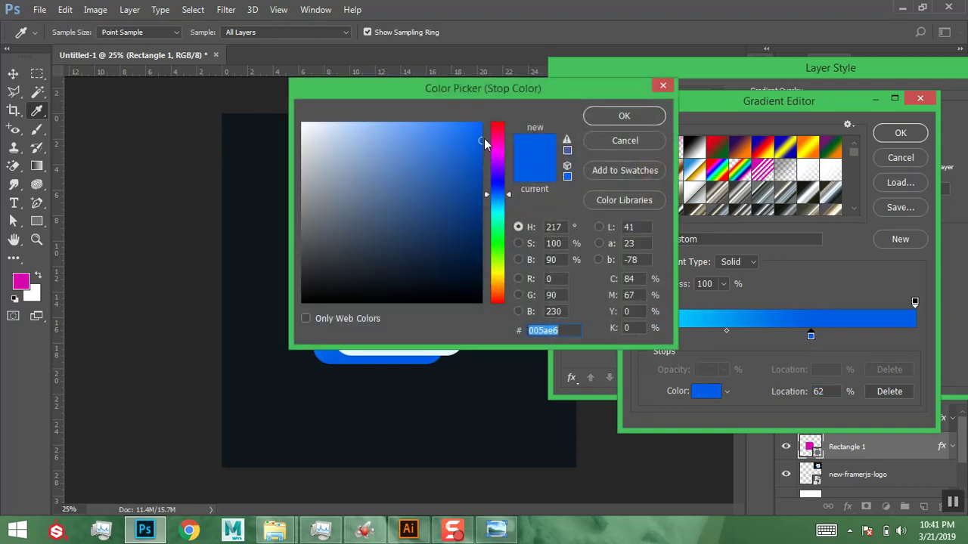
drag(477, 97, 633, 110)
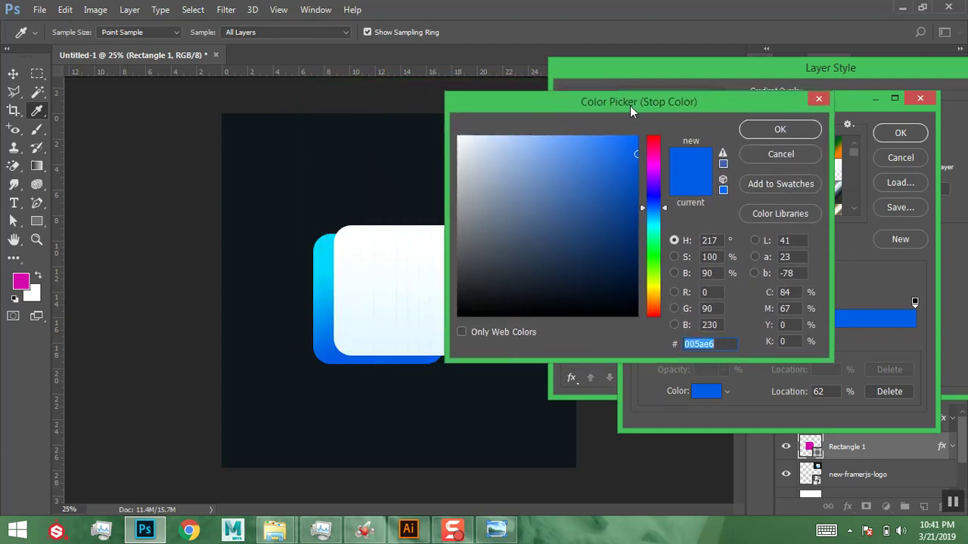
click(630, 143)
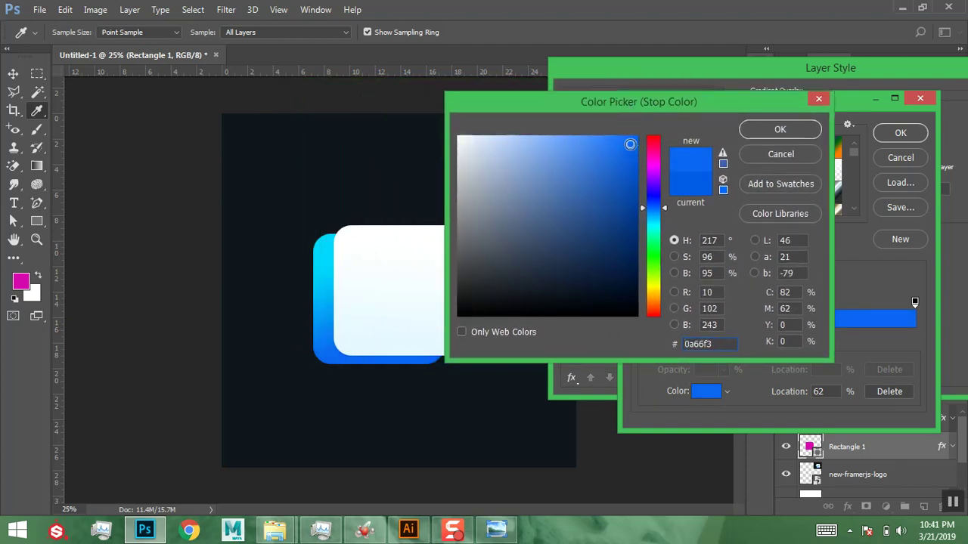
drag(629, 143, 609, 140)
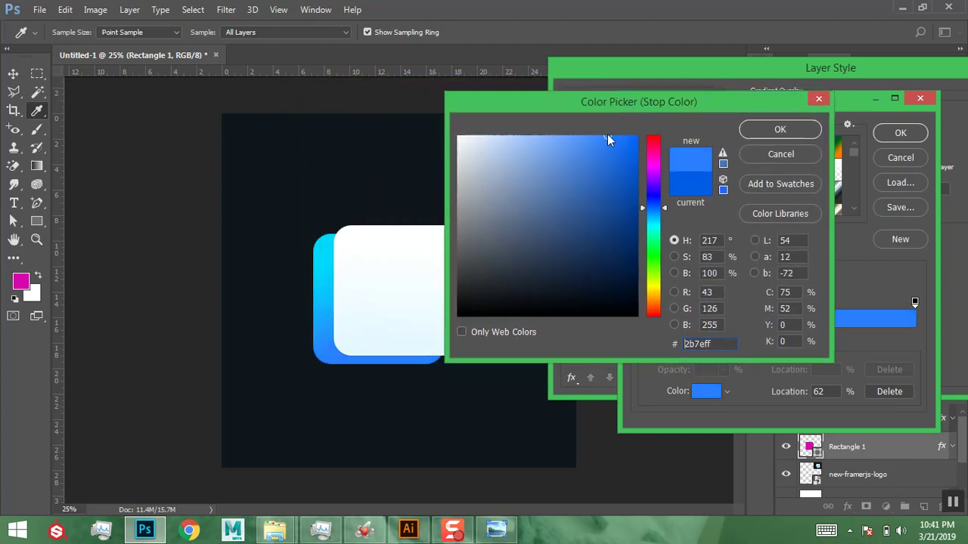
click(756, 130)
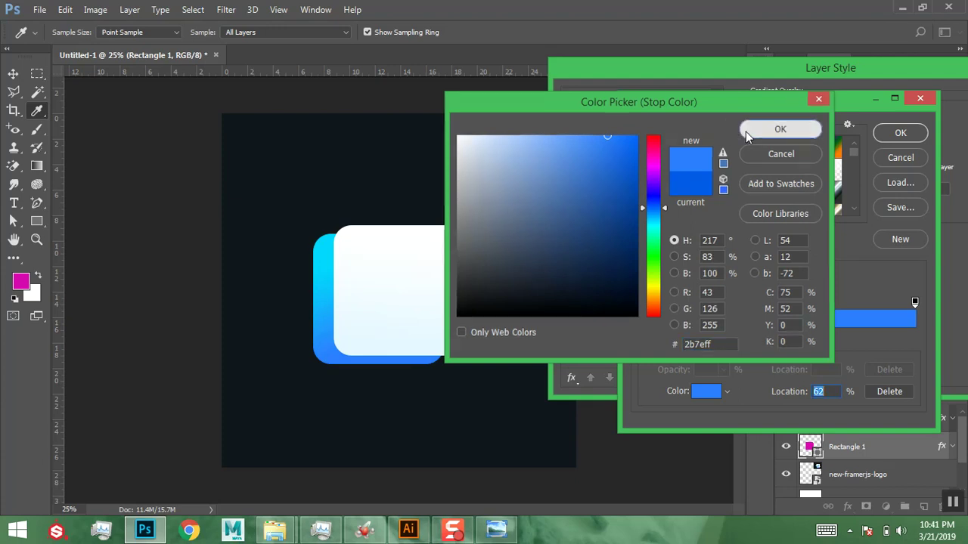
click(900, 132)
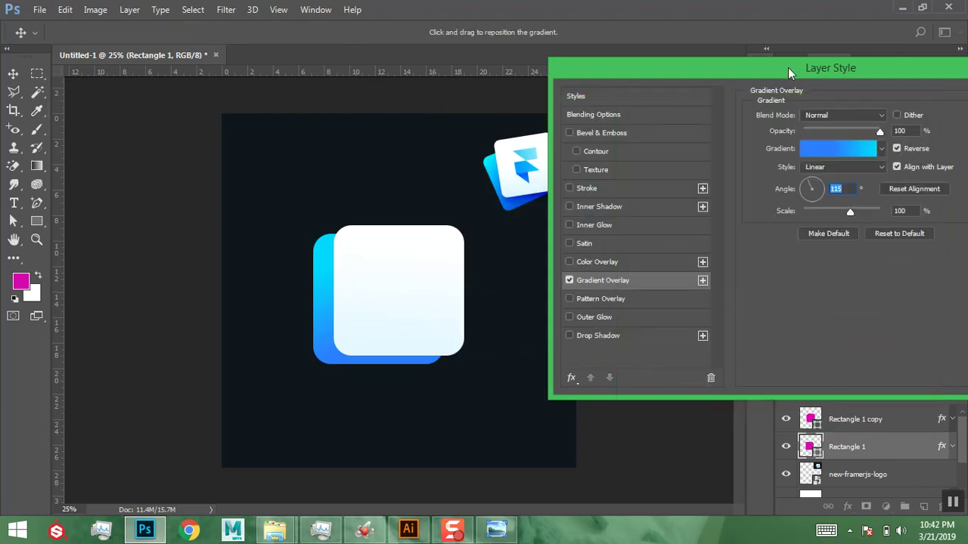
drag(796, 67, 693, 73)
click(956, 100)
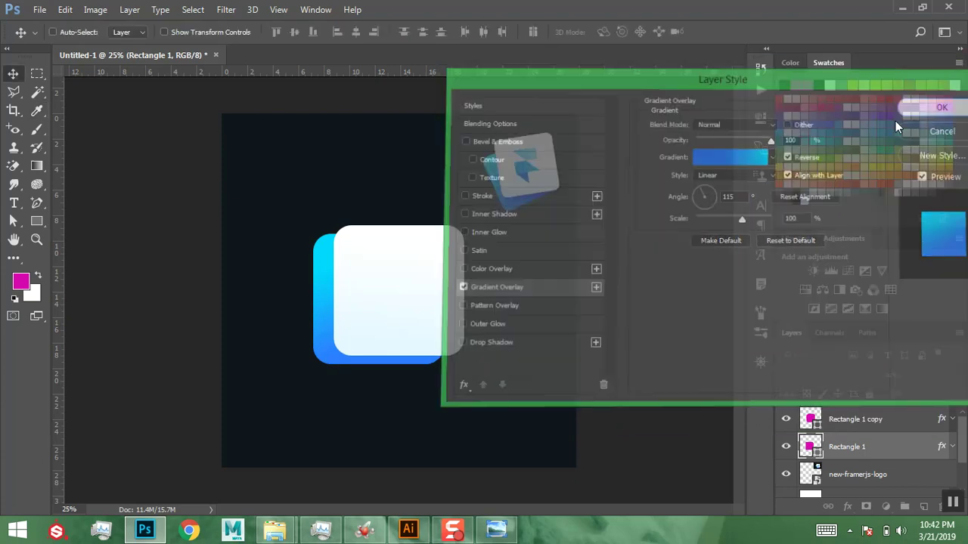
Marquee-select the three F shapes in Illustrator and drag them into the Photoshop document.
click(408, 530)
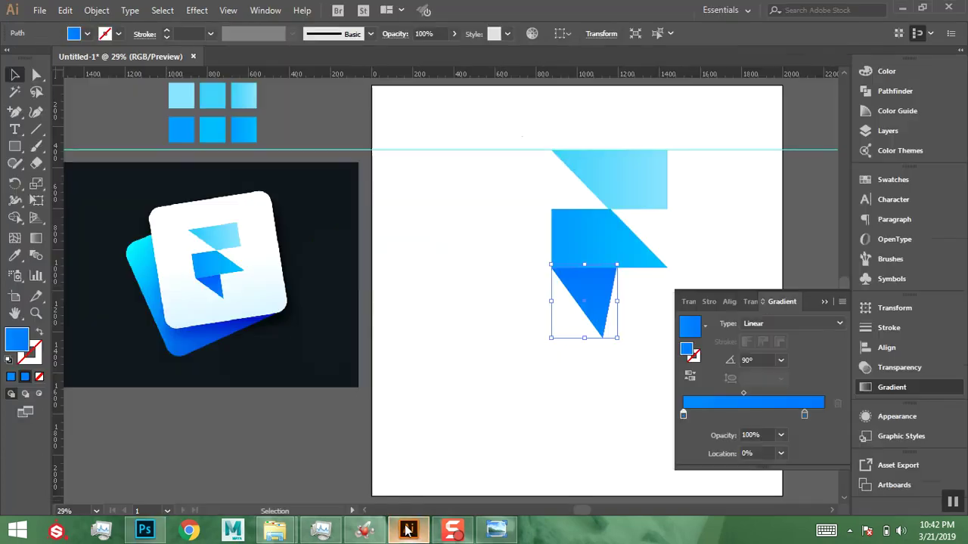
drag(508, 144, 650, 292)
drag(626, 261, 416, 306)
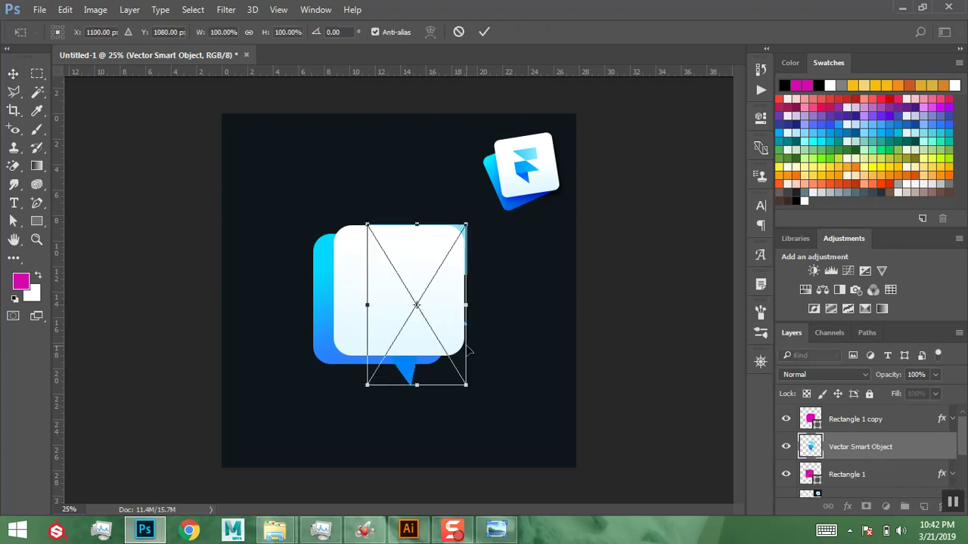
Place the F logo layer above both squares, scale it to about 55%, and centre it on the white square.
key(Return)
drag(842, 452, 845, 418)
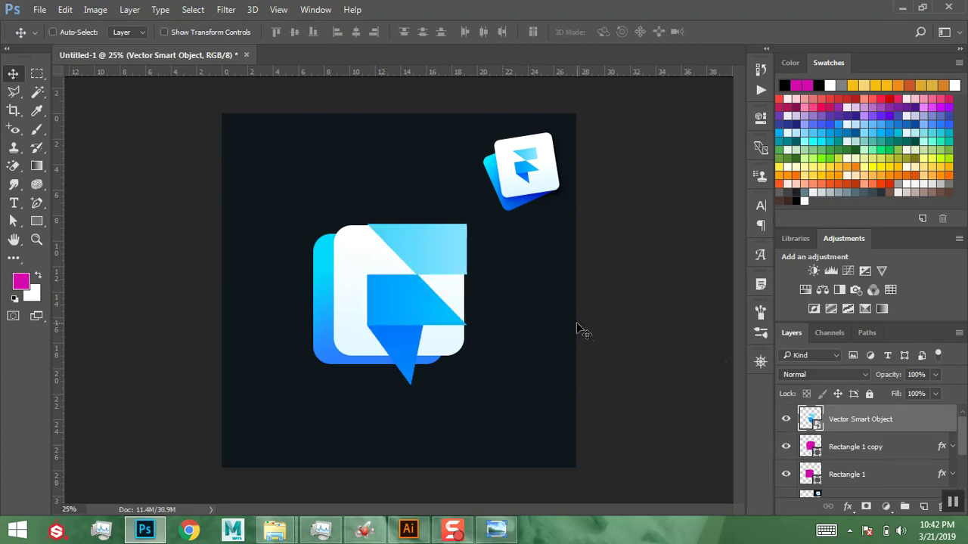
key(ctrl+t)
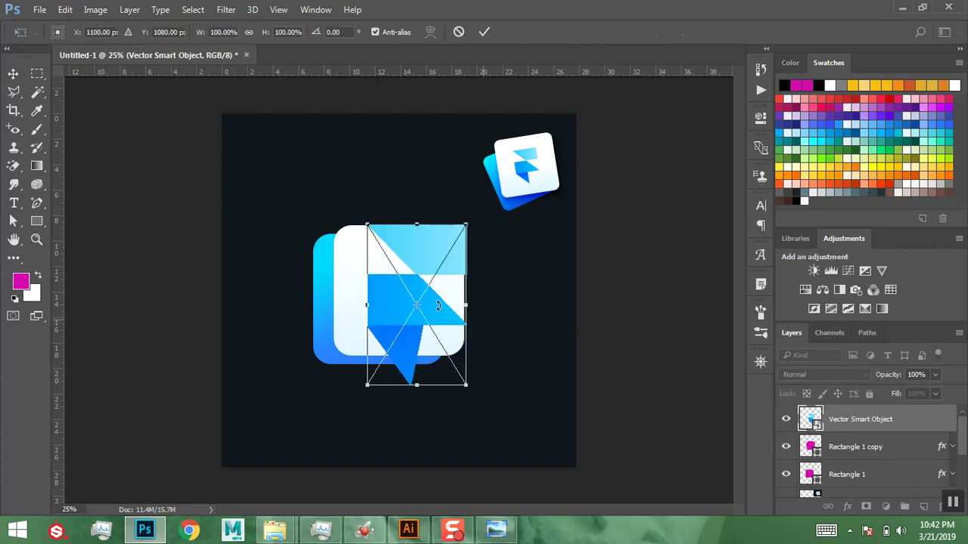
drag(466, 225, 448, 257)
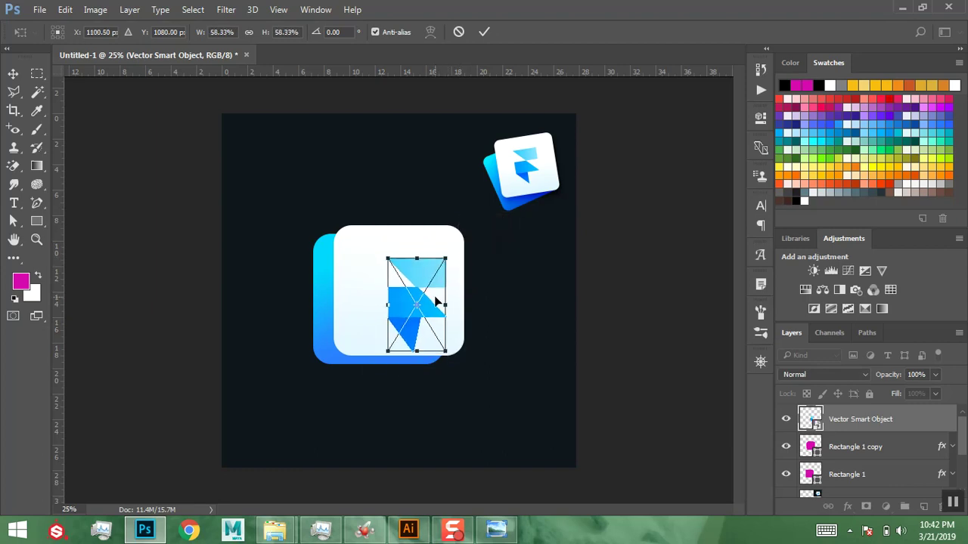
drag(436, 295, 422, 284)
key(Return)
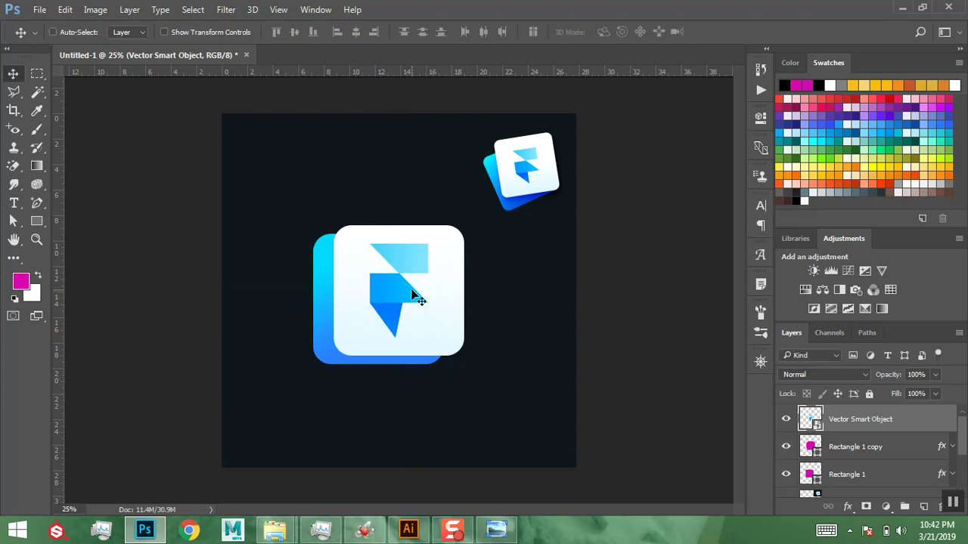
key(ctrl+t)
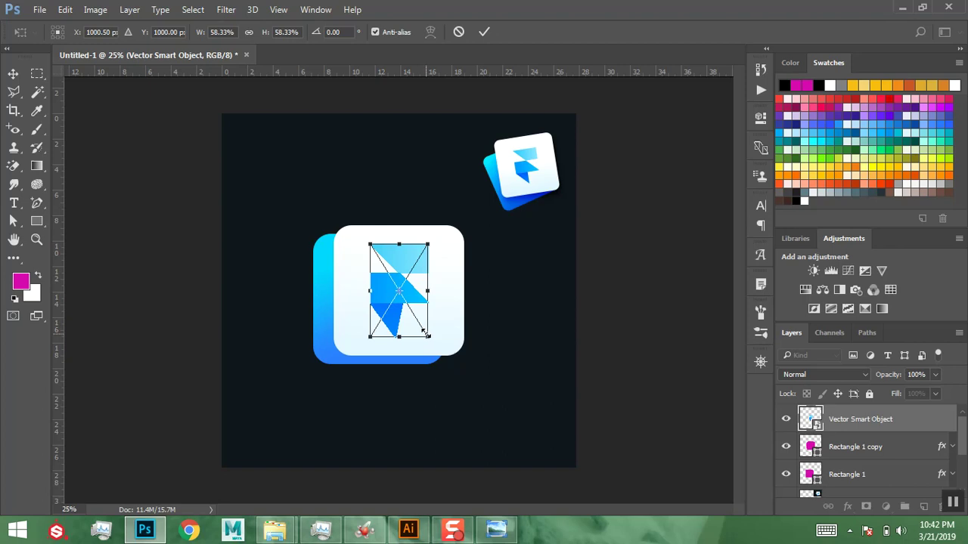
drag(424, 333, 425, 337)
key(Return)
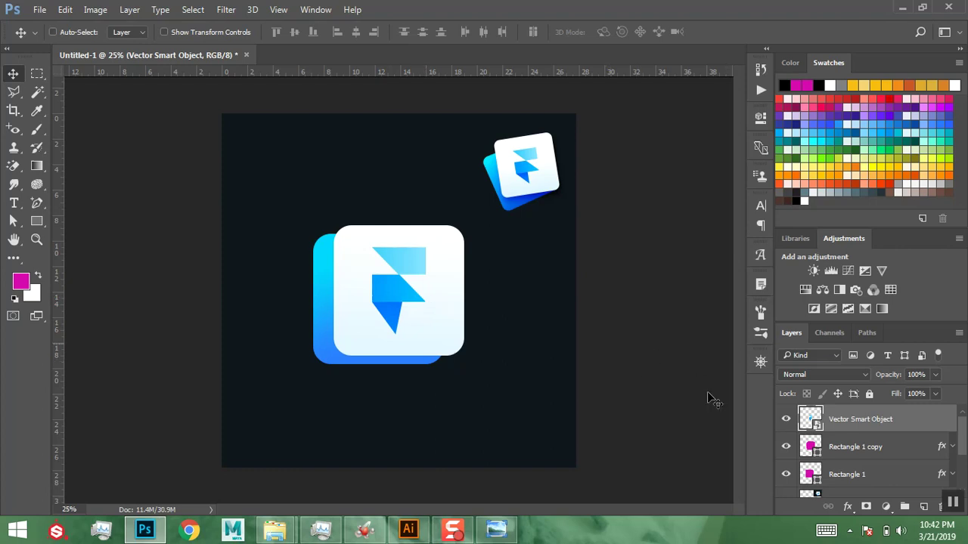
click(851, 476)
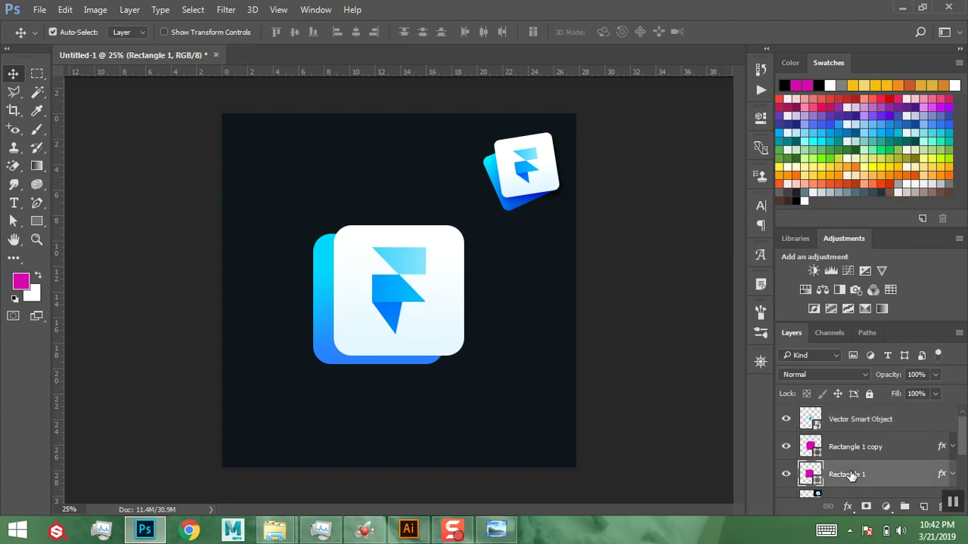
Tilt the back square (Rectangle 1) by about -5.68°.
key(ctrl+t)
drag(454, 379, 456, 367)
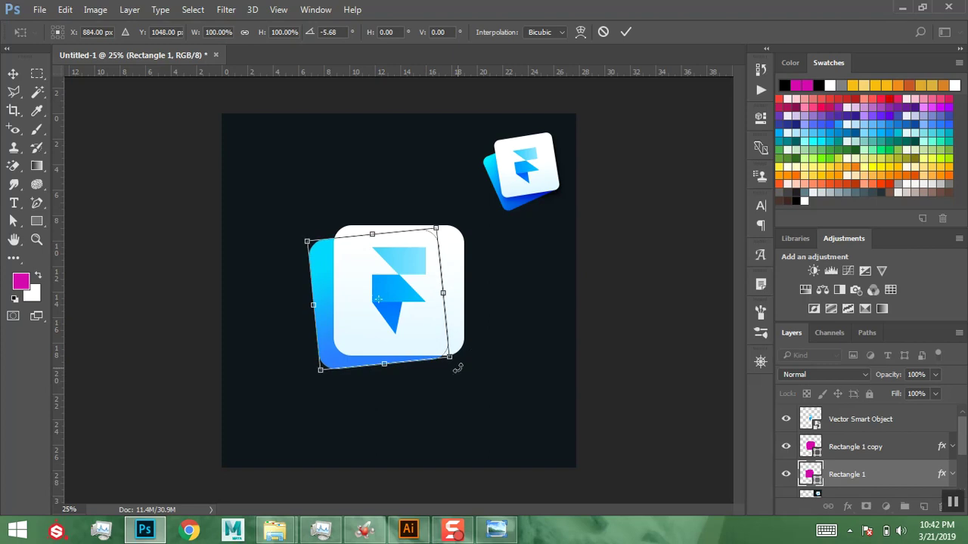
key(Return)
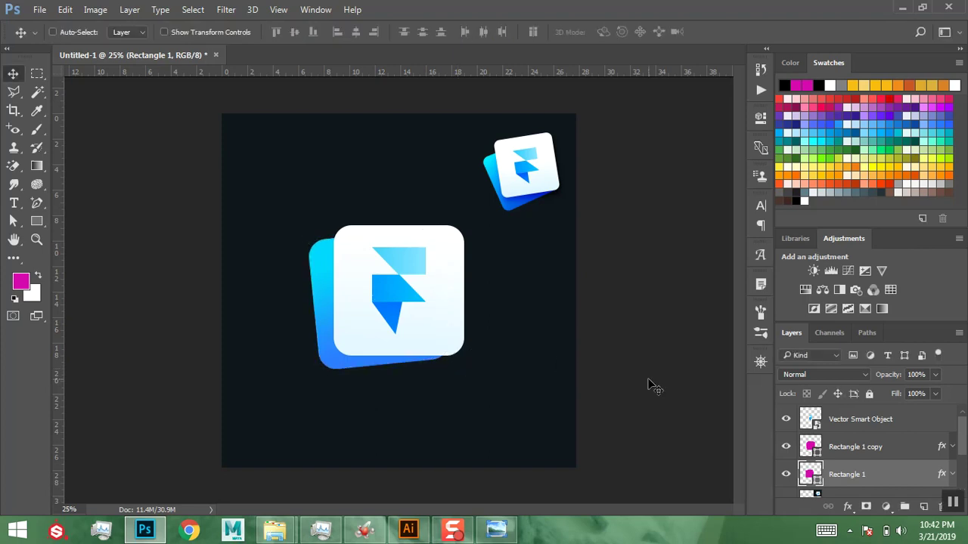
Select the F logo and both squares together and rotate them about -5.7°.
shift+click(835, 429)
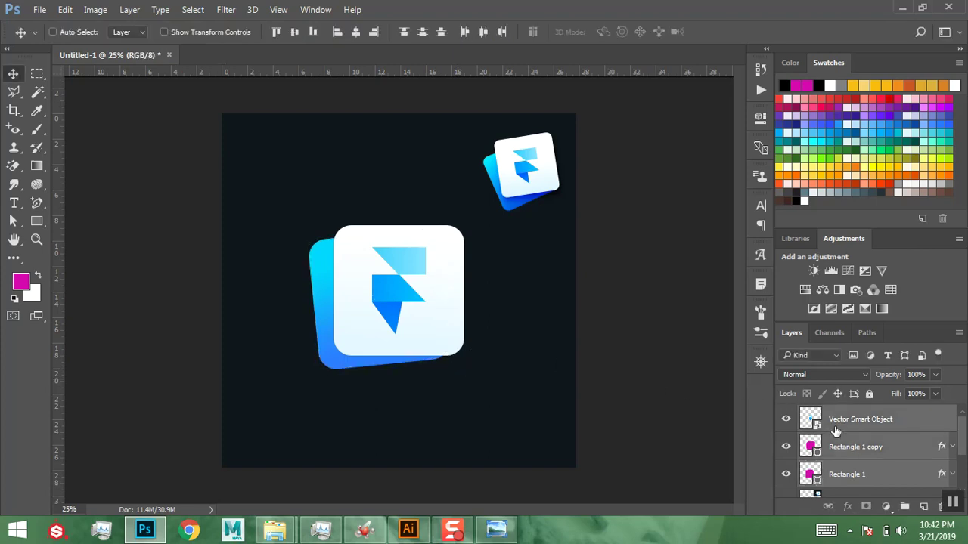
key(ctrl+t)
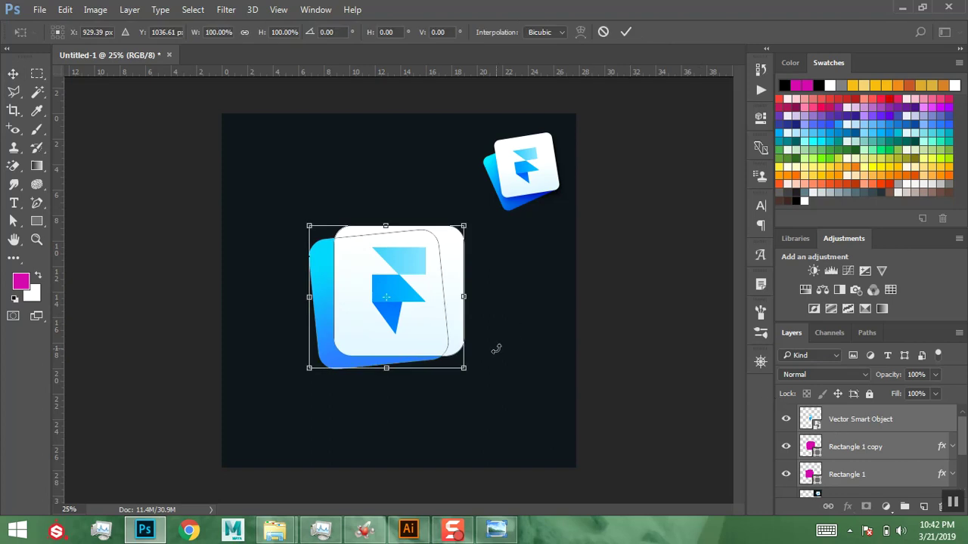
drag(480, 378, 486, 368)
key(Return)
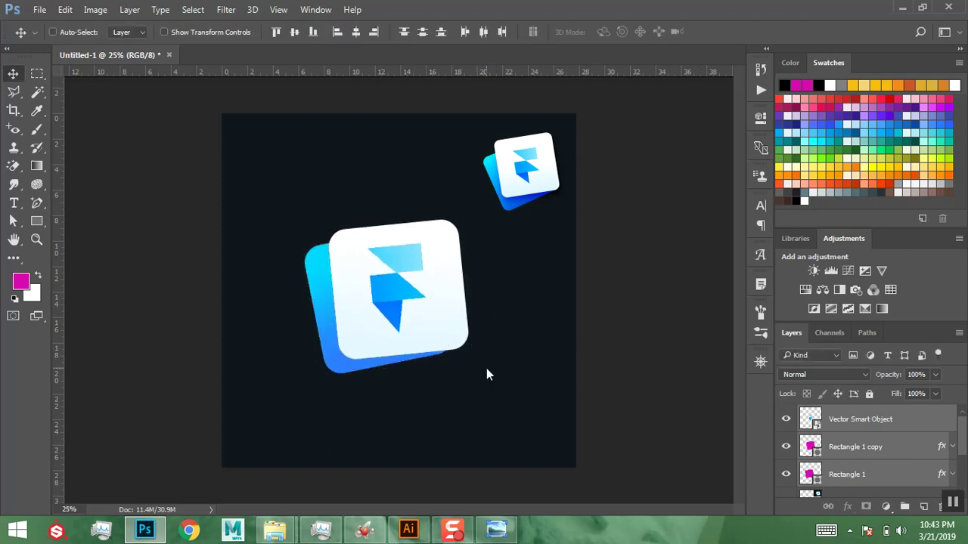
Enlarge the whole icon, move it toward canvas centre, then scale it to 93%.
key(ctrl+t)
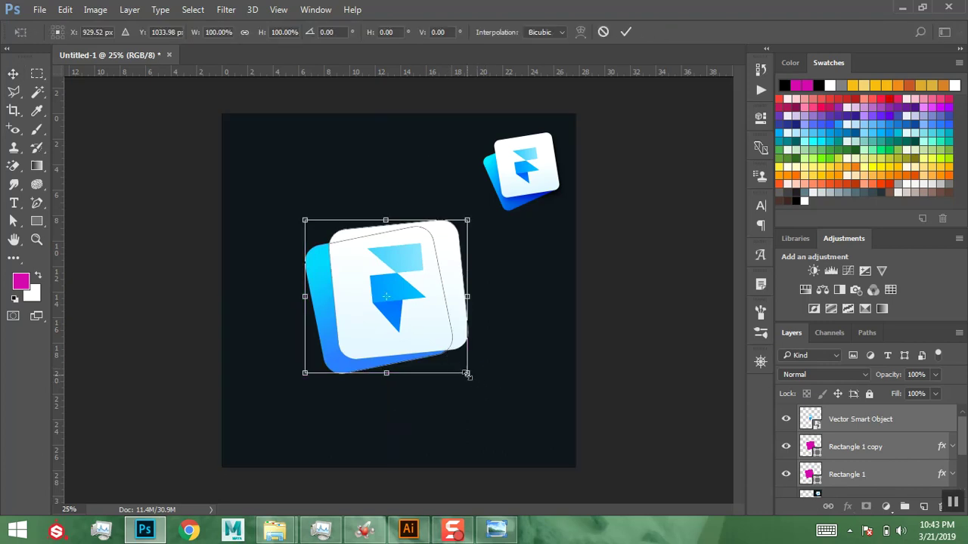
drag(466, 374, 501, 394)
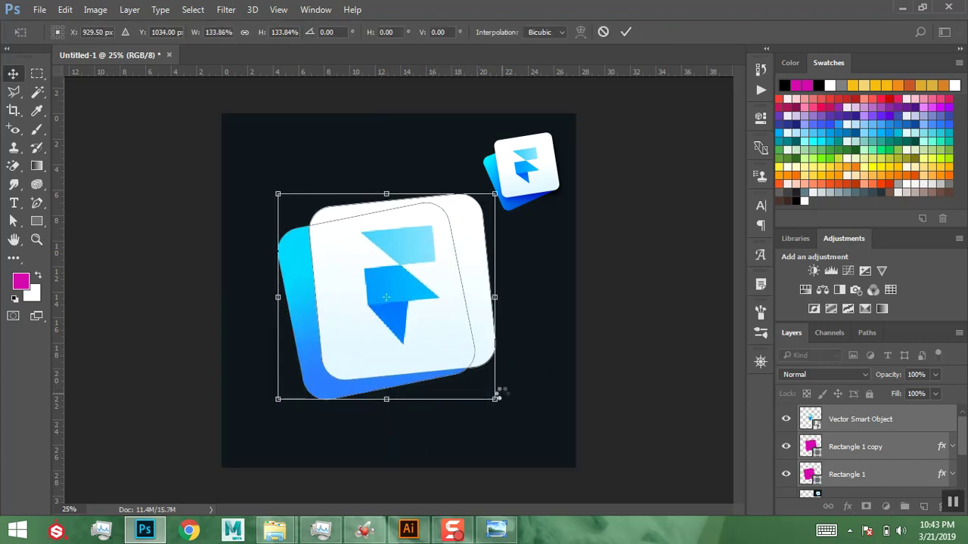
key(Return)
drag(412, 315, 417, 310)
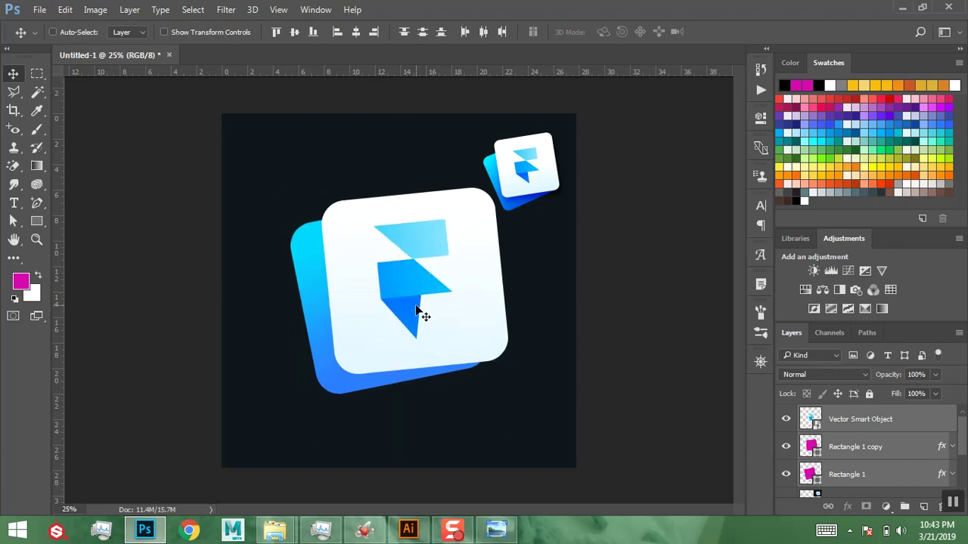
key(ctrl+t)
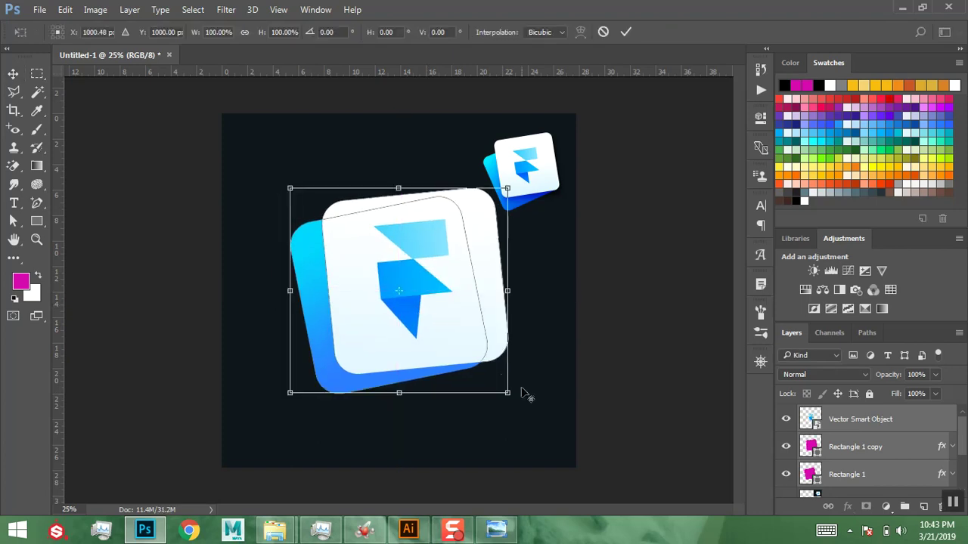
drag(509, 388, 502, 384)
key(Return)
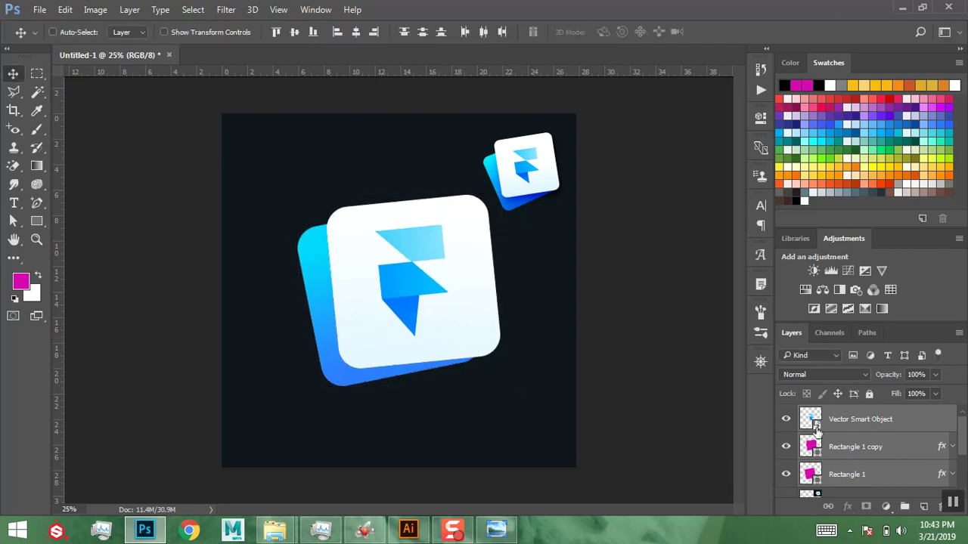
scroll(817, 430, down, 3)
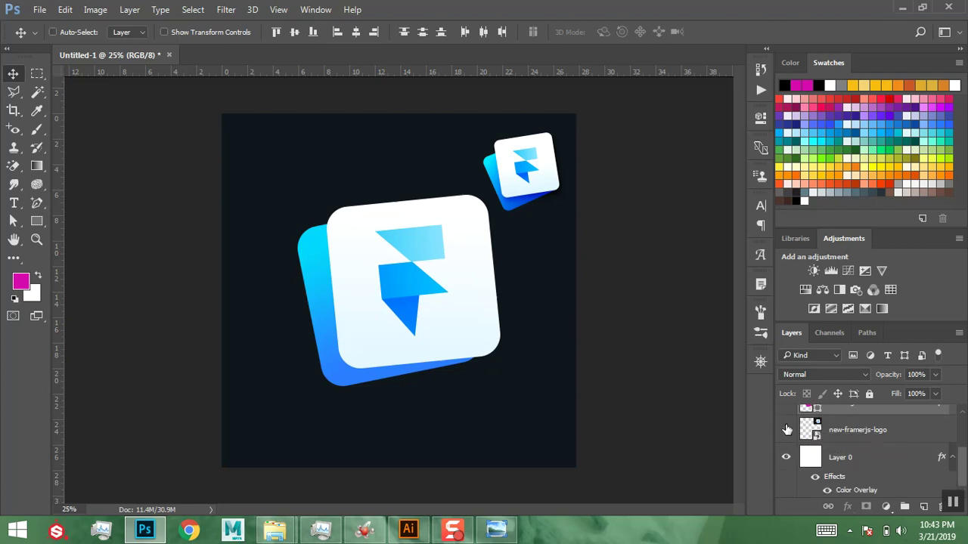
Hide the new-framerjs-logo layer so the small reference icon disappears.
click(787, 430)
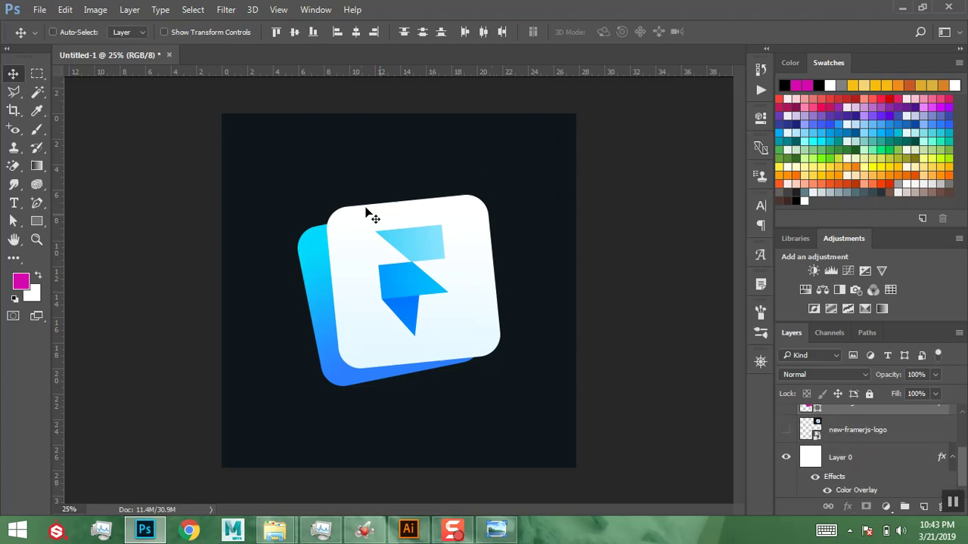